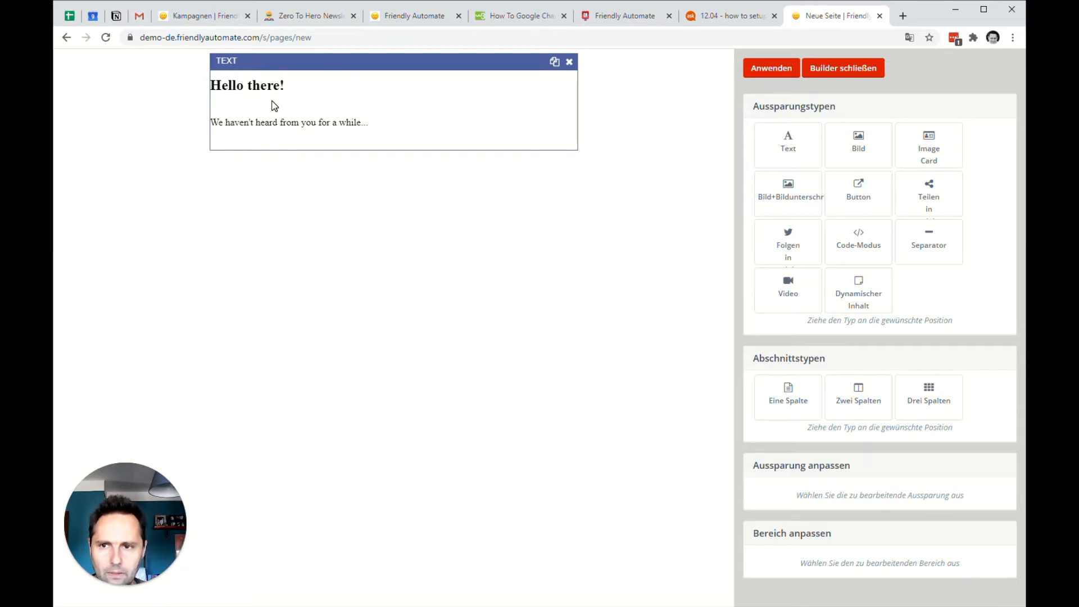
# Replace the "Hello there!" heading in the page's text block with "Thank you for confirming!".
pyautogui.click(275, 105)
pyautogui.scroll(-4, 891, 397)
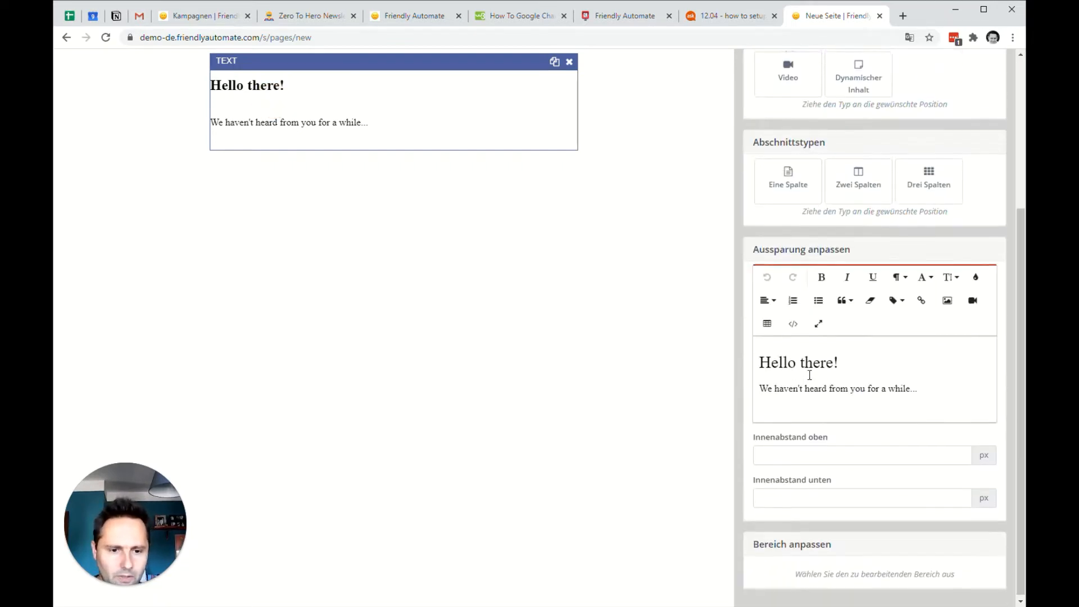
pyautogui.moveTo(842, 360); pyautogui.dragTo(758, 360)
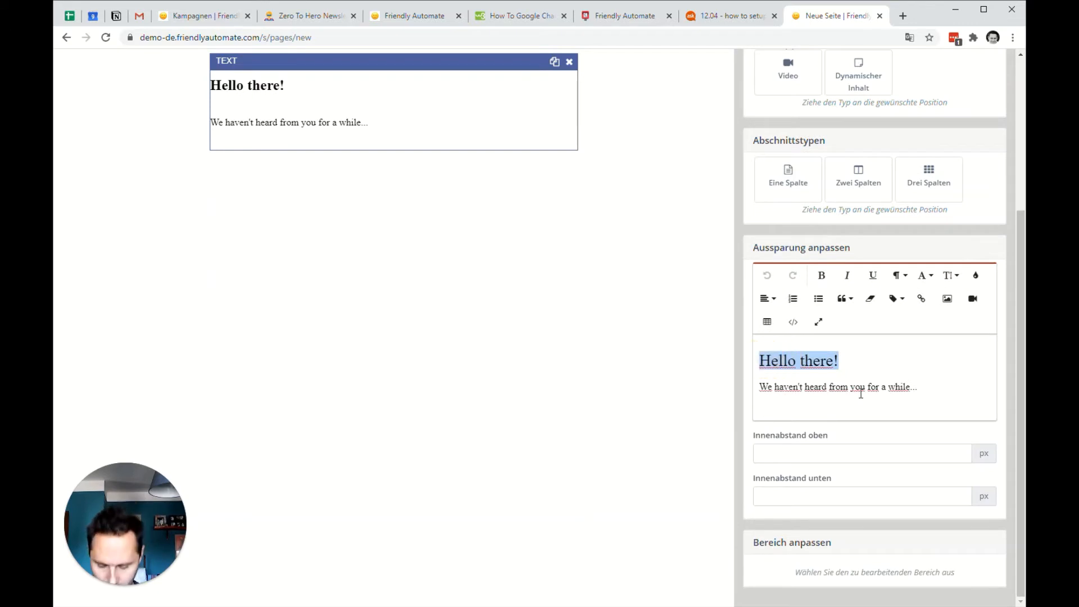
pyautogui.write('Thank you ')
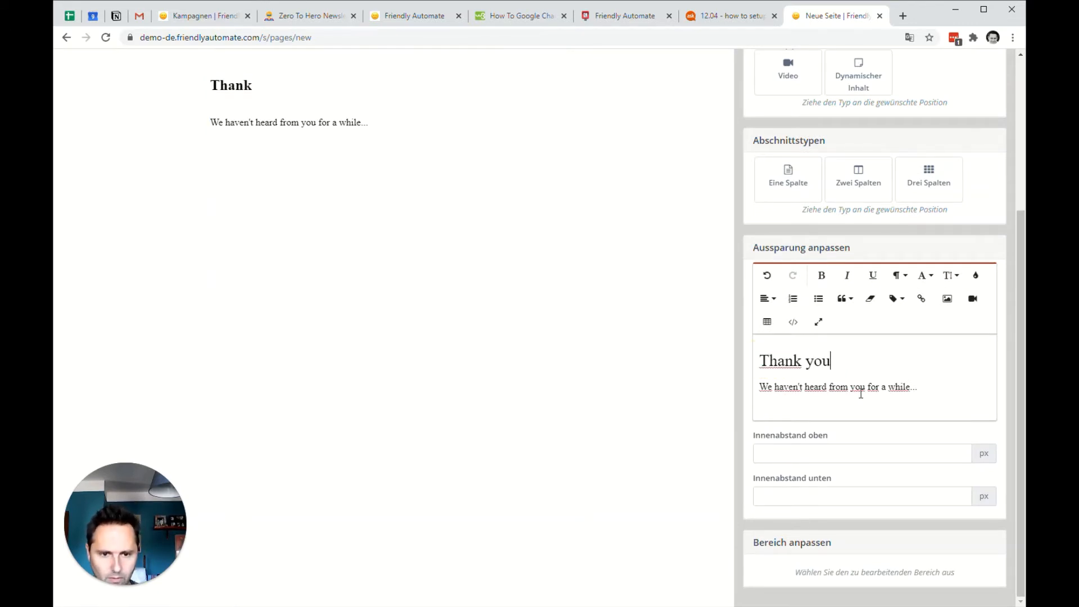
pyautogui.write('for co')
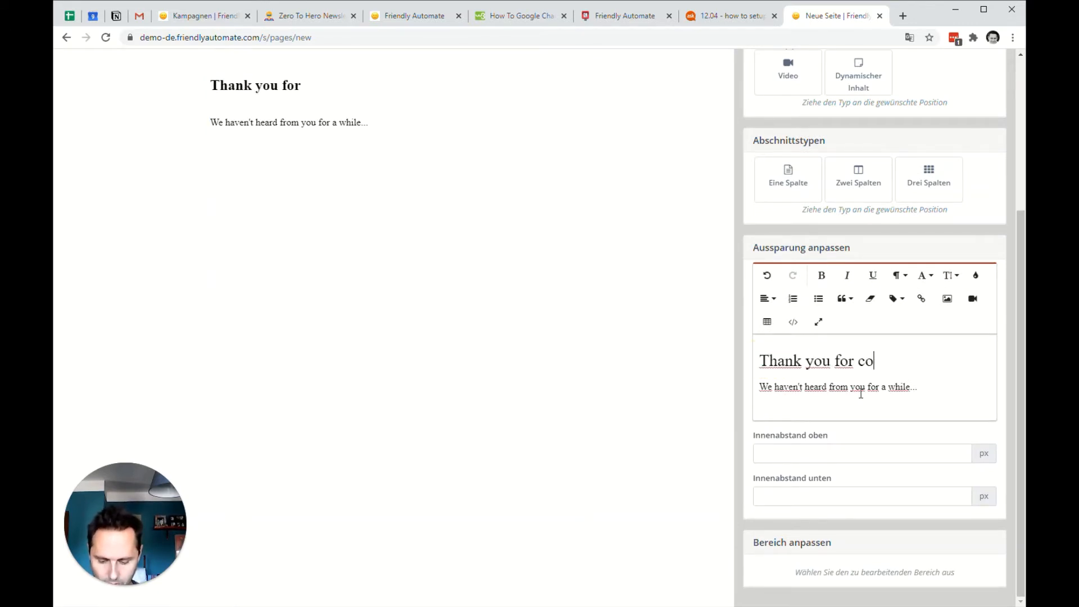
pyautogui.write('nfirming!')
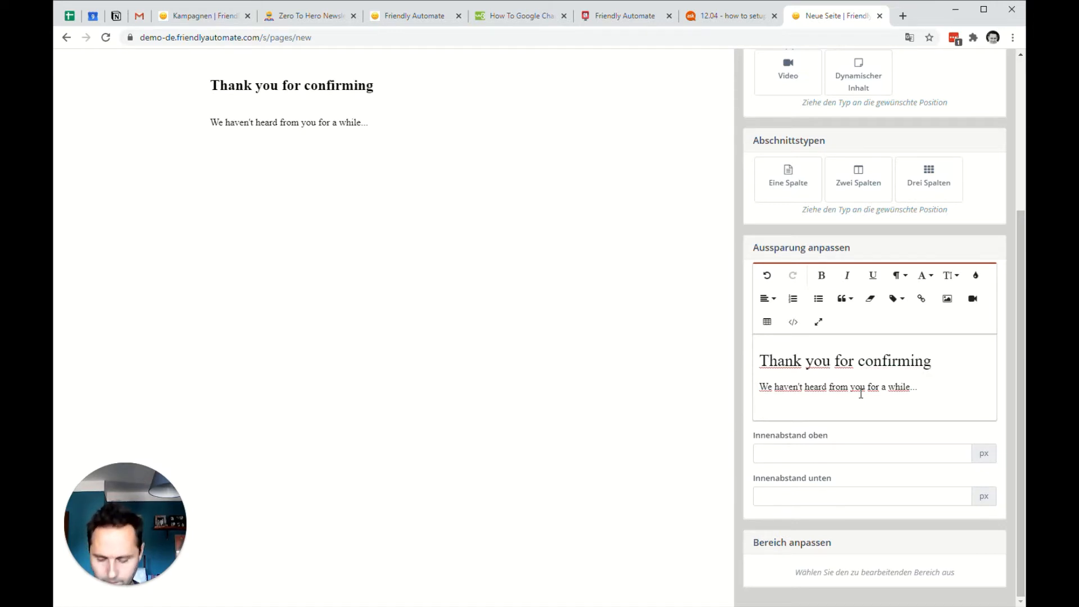
# Replace the paragraph below the heading with "You are about to recieve a bunch of great emails!".
pyautogui.hotkey('shift', 'Home')
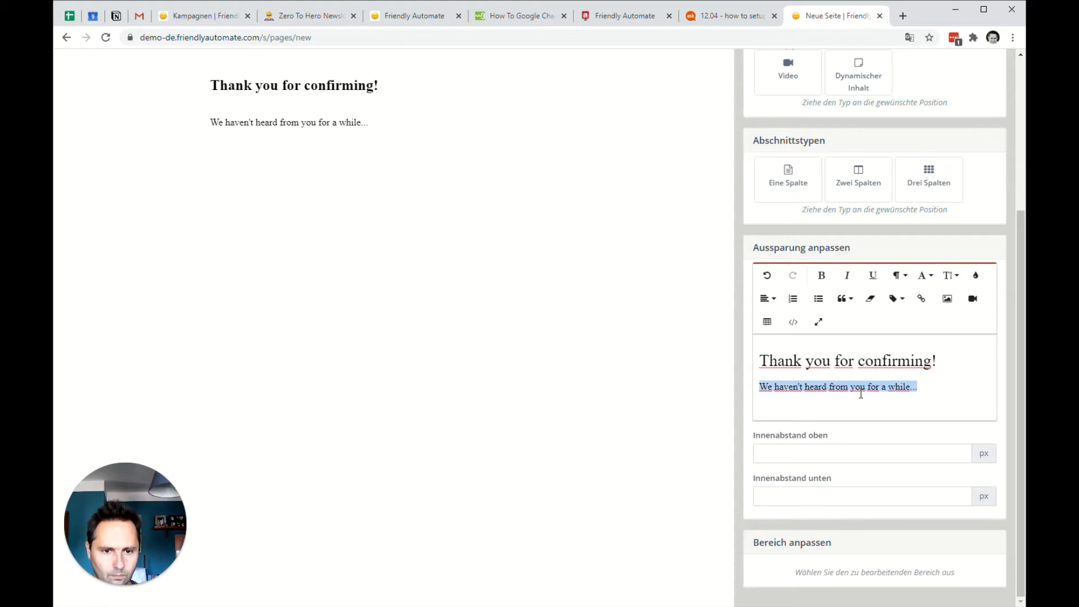
pyautogui.write('You are about')
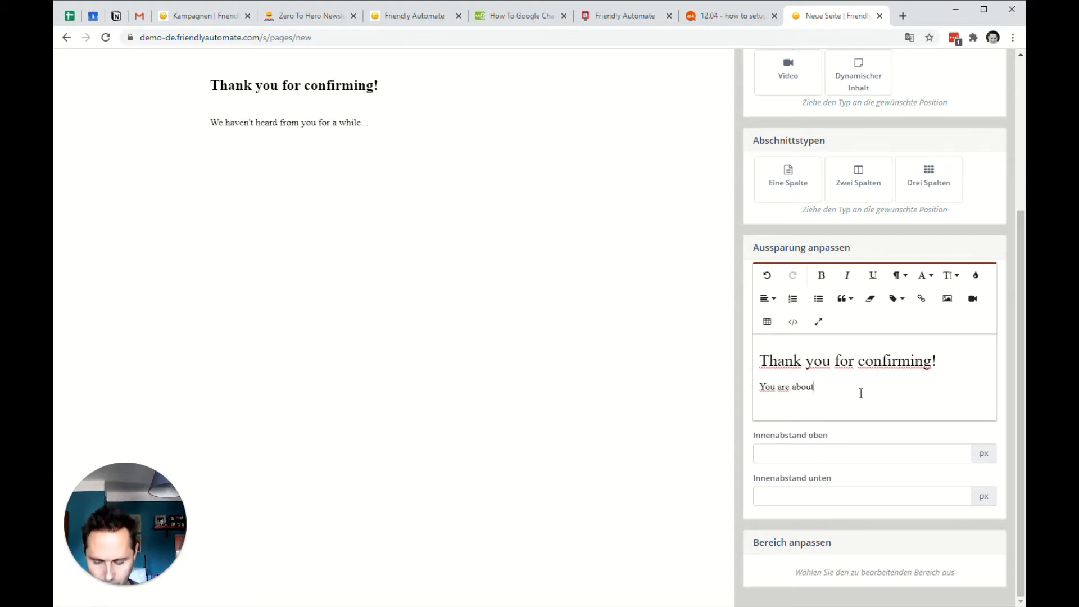
pyautogui.write(' to recieve a bunch of great emails!')
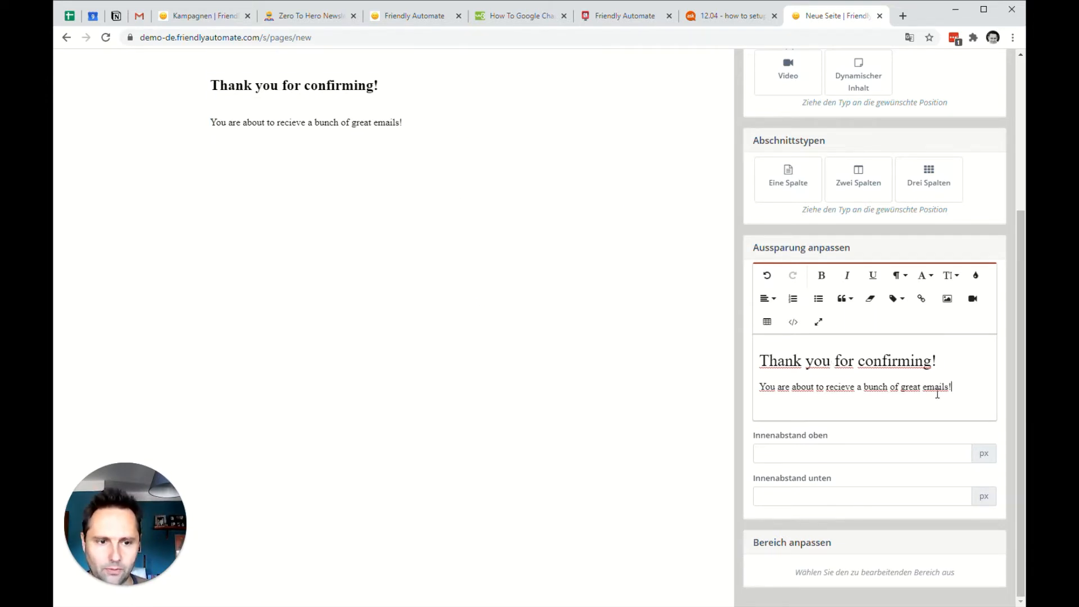
# Apply the edited page content and close the builder.
pyautogui.scroll(4, 786, 284)
pyautogui.click(773, 69)
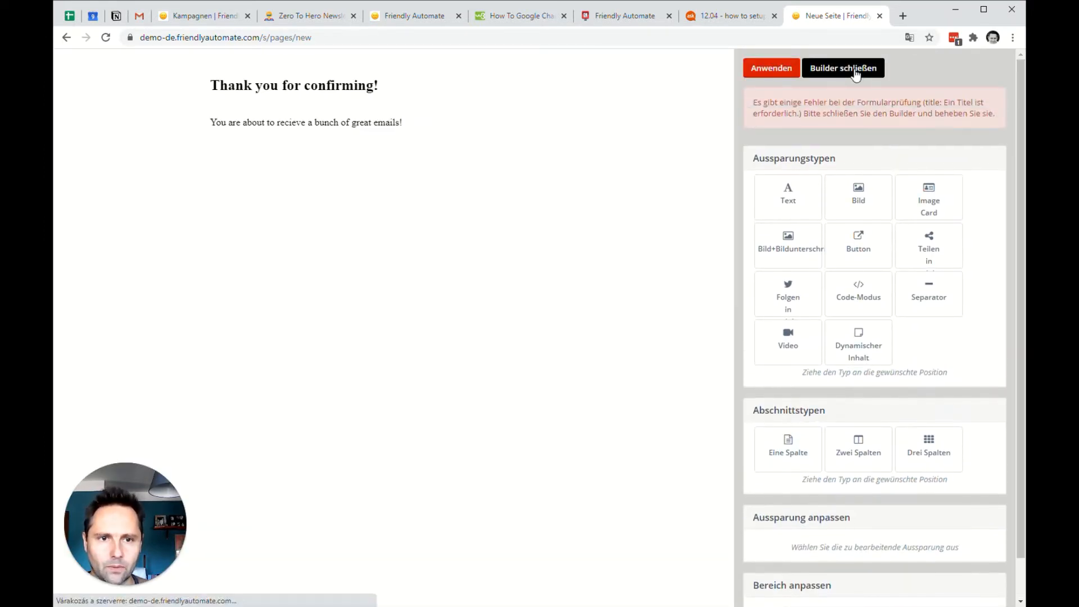
pyautogui.click(856, 73)
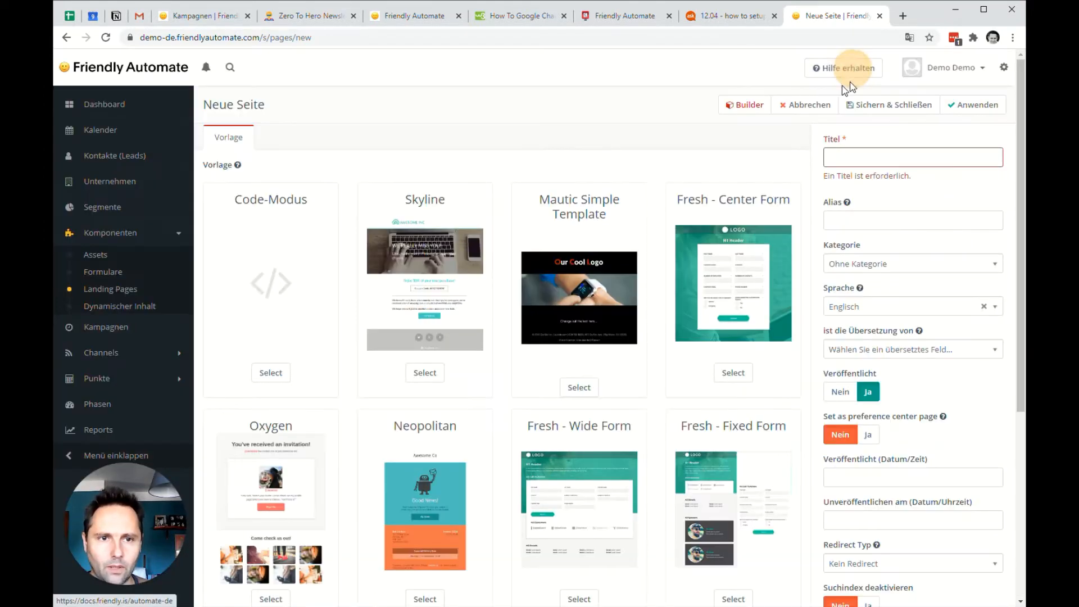
# Title the landing page "Confirmation EN", assign it to the System category, and save and close it.
pyautogui.click(891, 156)
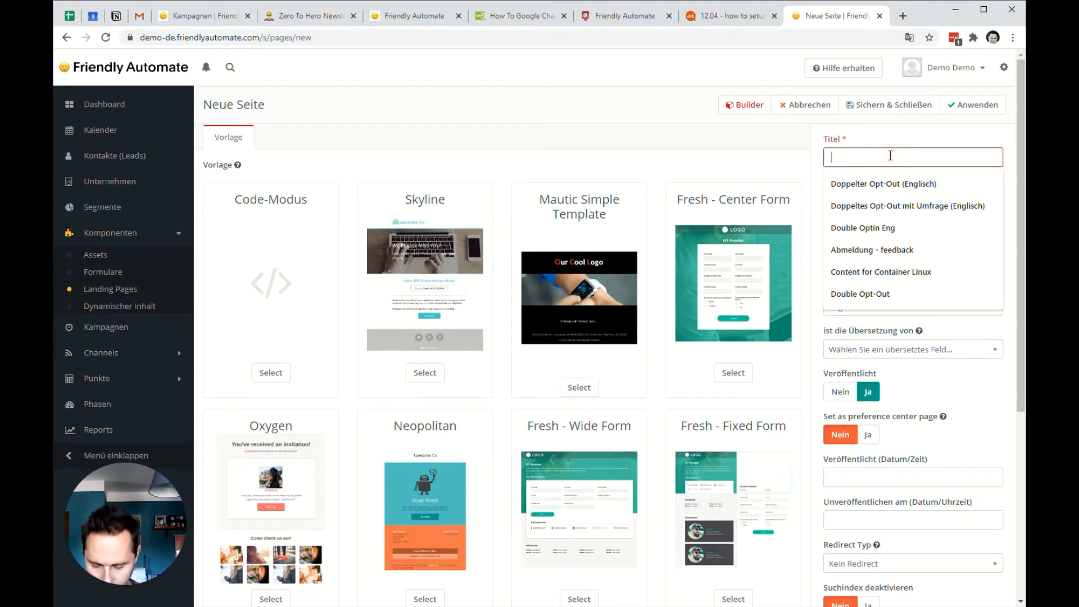
pyautogui.write('Confirmation')
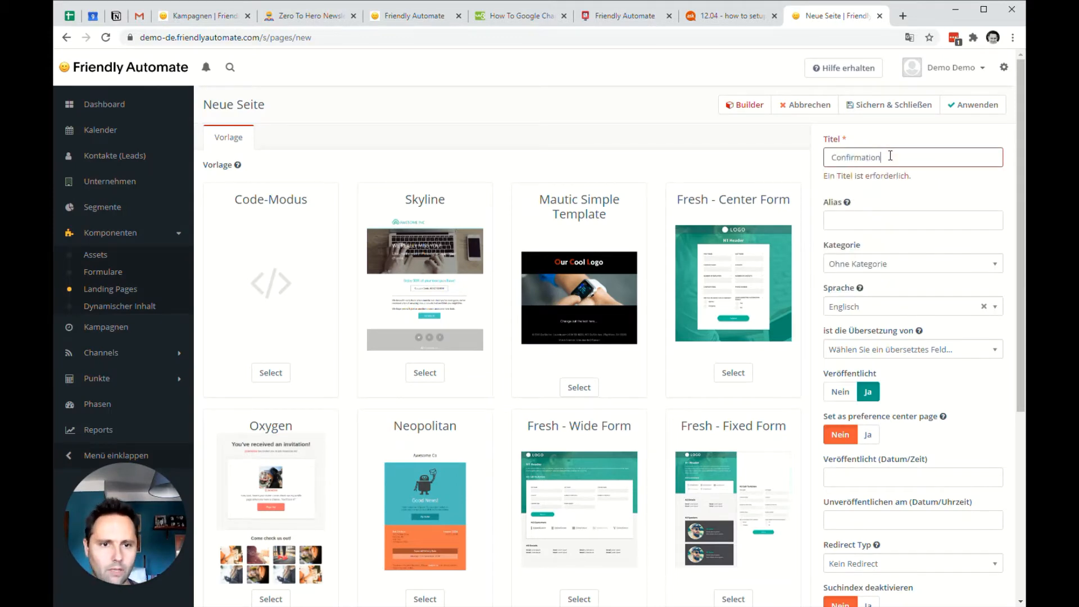
pyautogui.write(' Em')
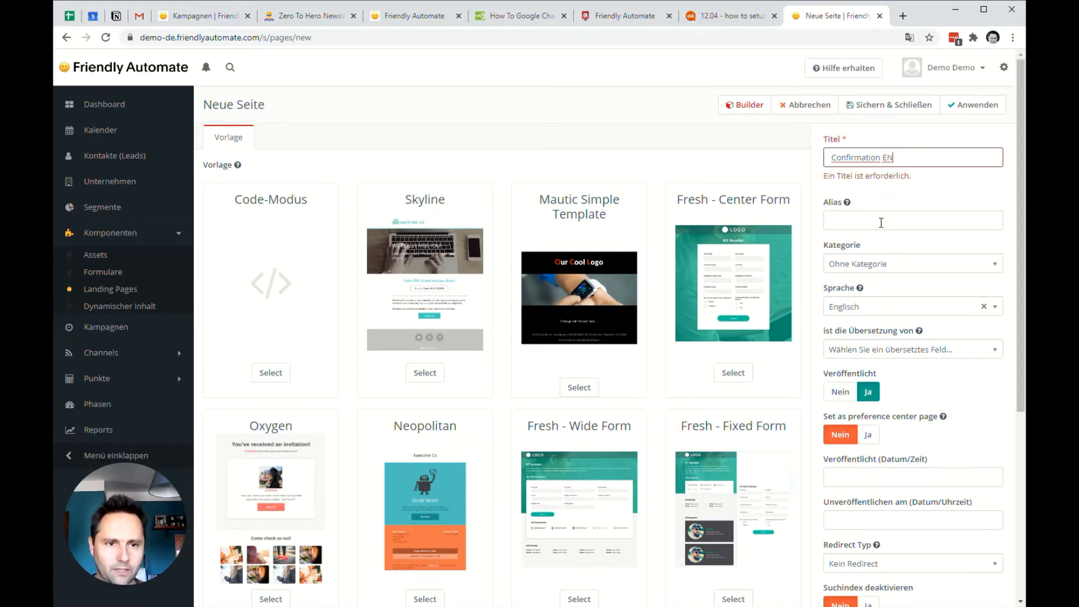
pyautogui.click(894, 265)
pyautogui.click(896, 315)
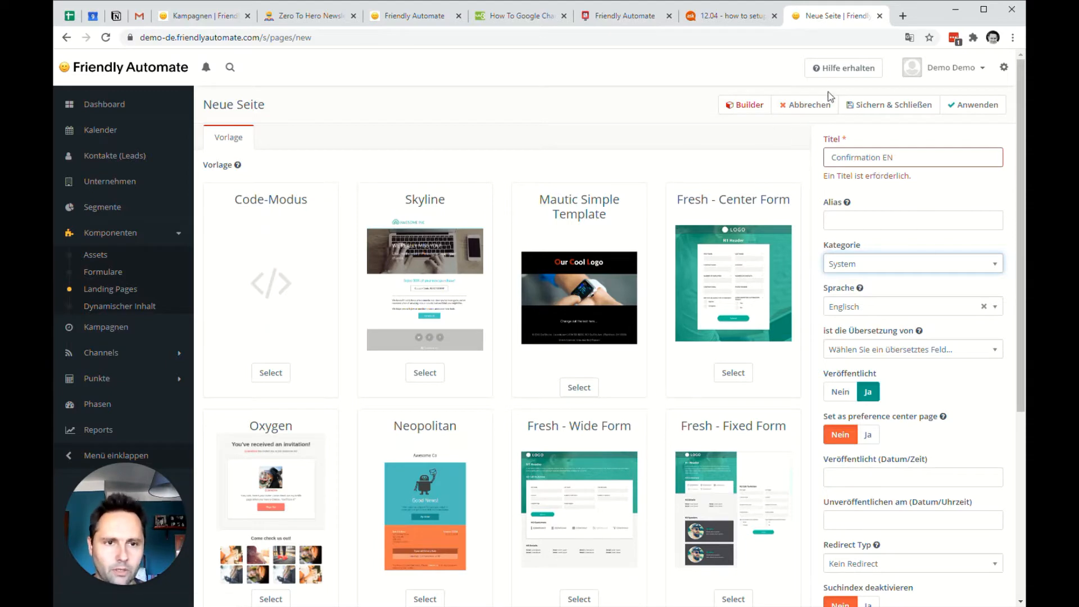
pyautogui.click(898, 111)
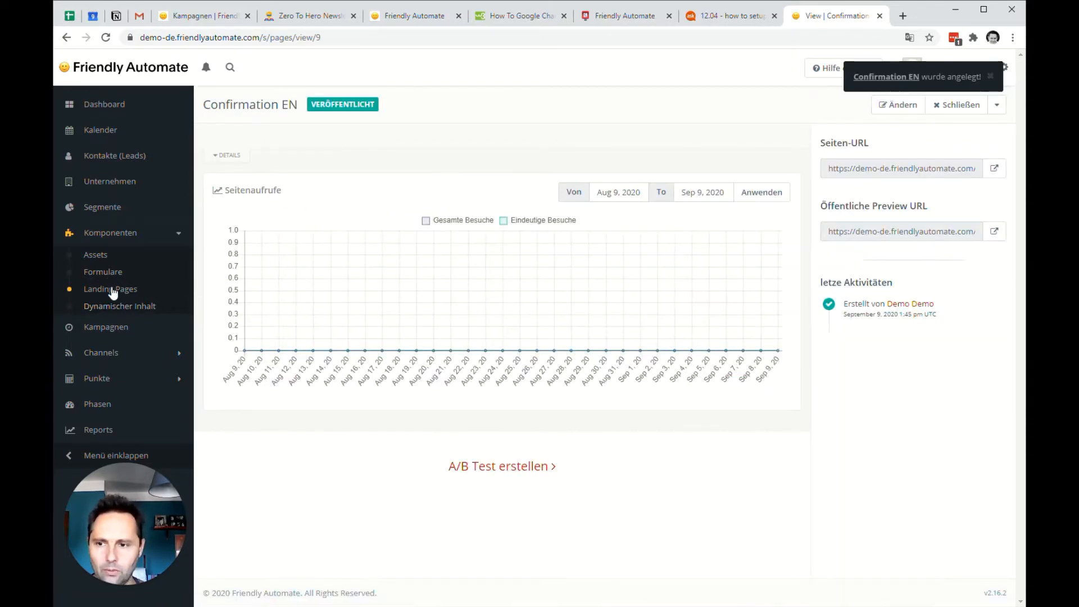
# Create another new landing page with the title "Confirmation DE".
pyautogui.click(93, 289)
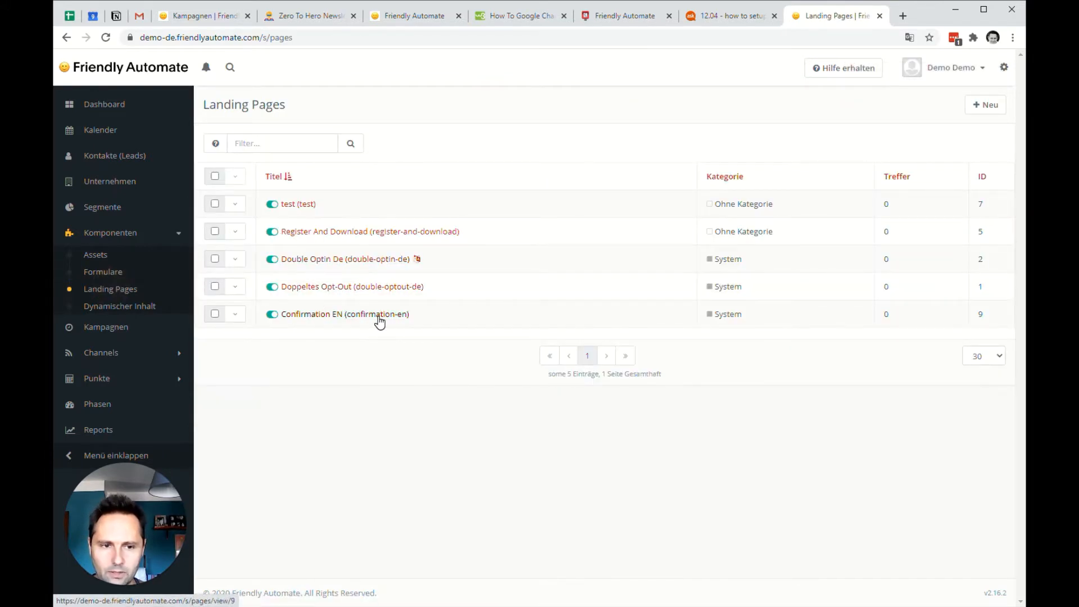
pyautogui.click(984, 108)
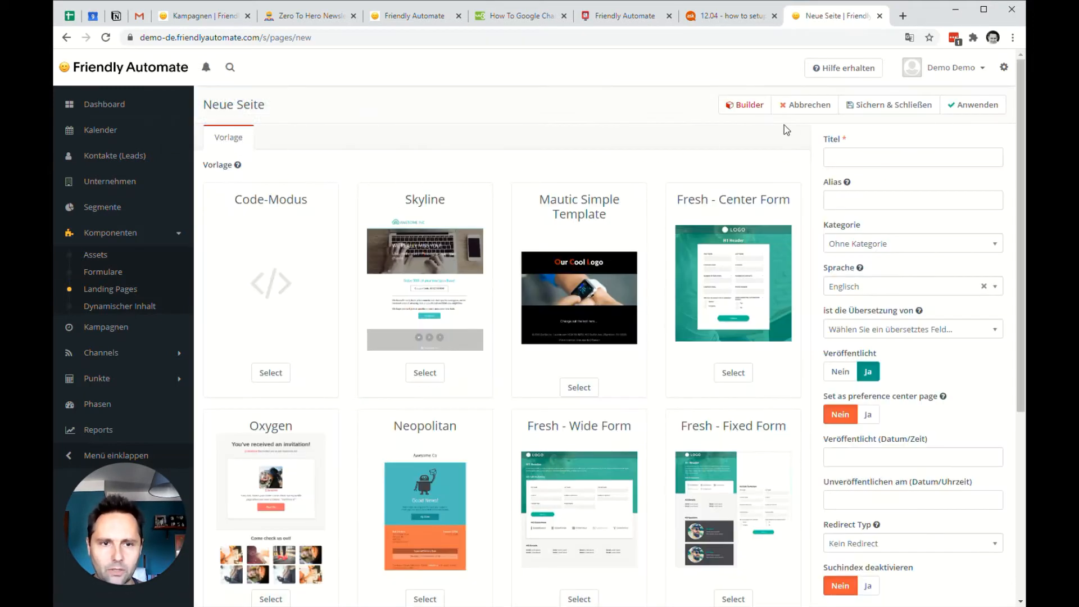
pyautogui.click(864, 151)
pyautogui.write('C')
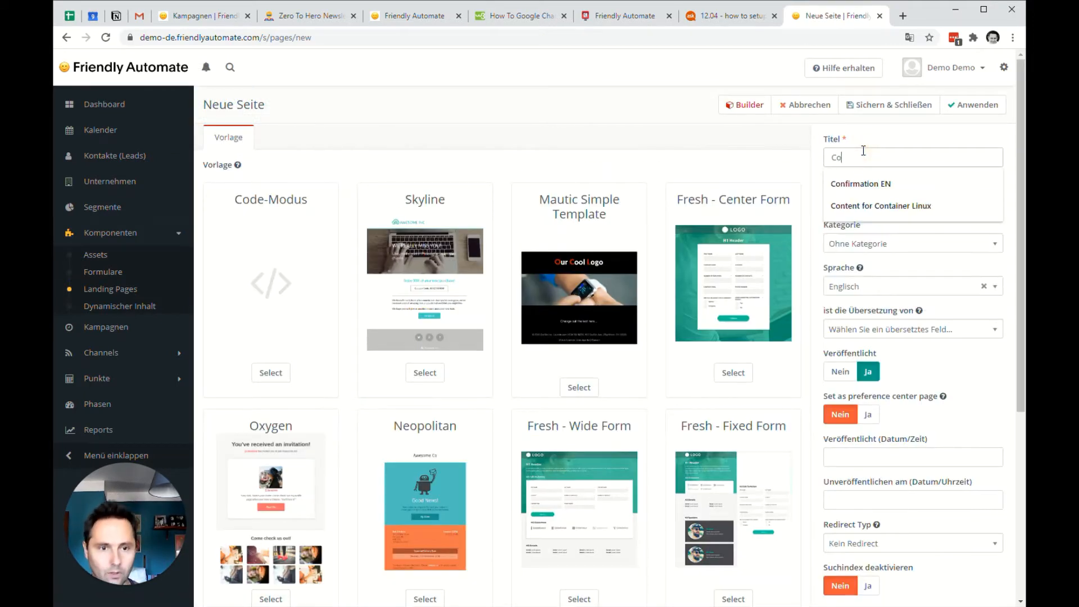
pyautogui.write('o')
pyautogui.press('Down')
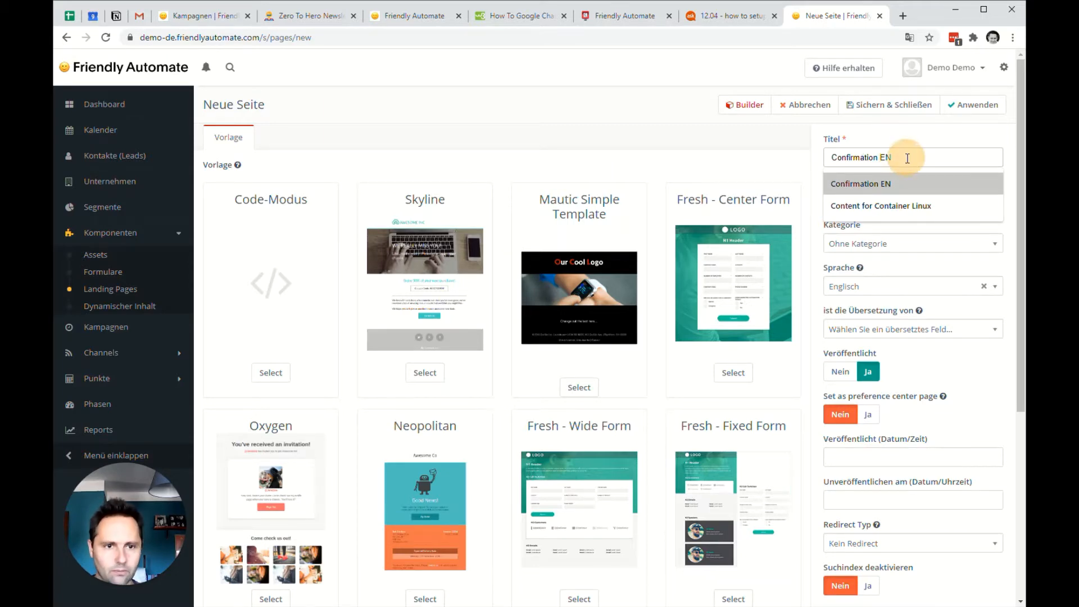
pyautogui.press('Return')
pyautogui.press('BackSpace')
pyautogui.press('BackSpace')
pyautogui.write('DE')
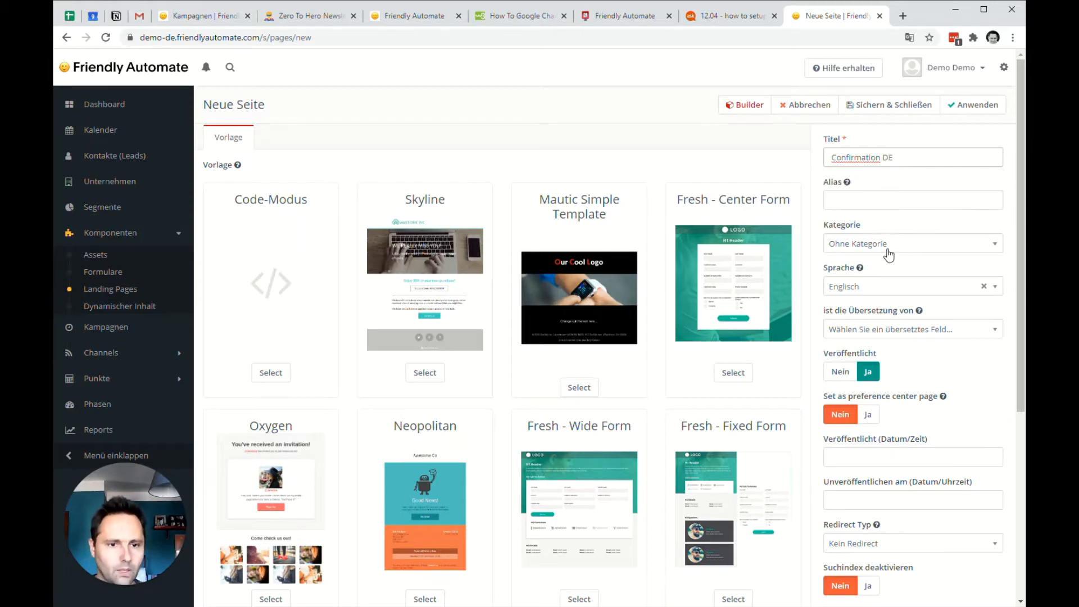
# Set the new page's language to Deutsch and make it a translation of Confirmation EN (9).
pyautogui.click(885, 288)
pyautogui.write('deg')
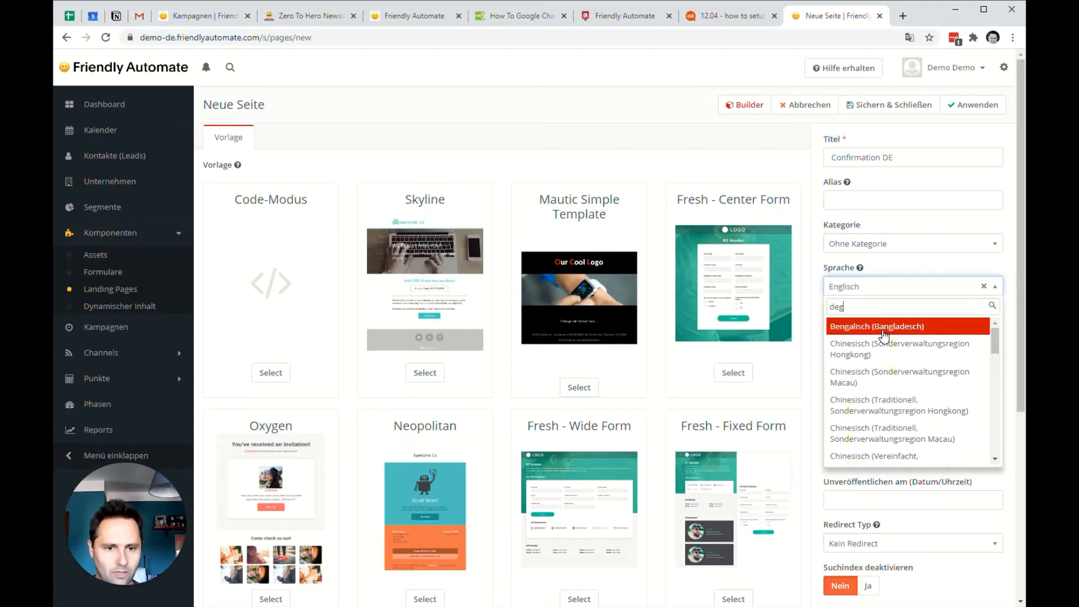
pyautogui.write('ó')
pyautogui.hotkey('ctrl', 'a')
pyautogui.write('deu')
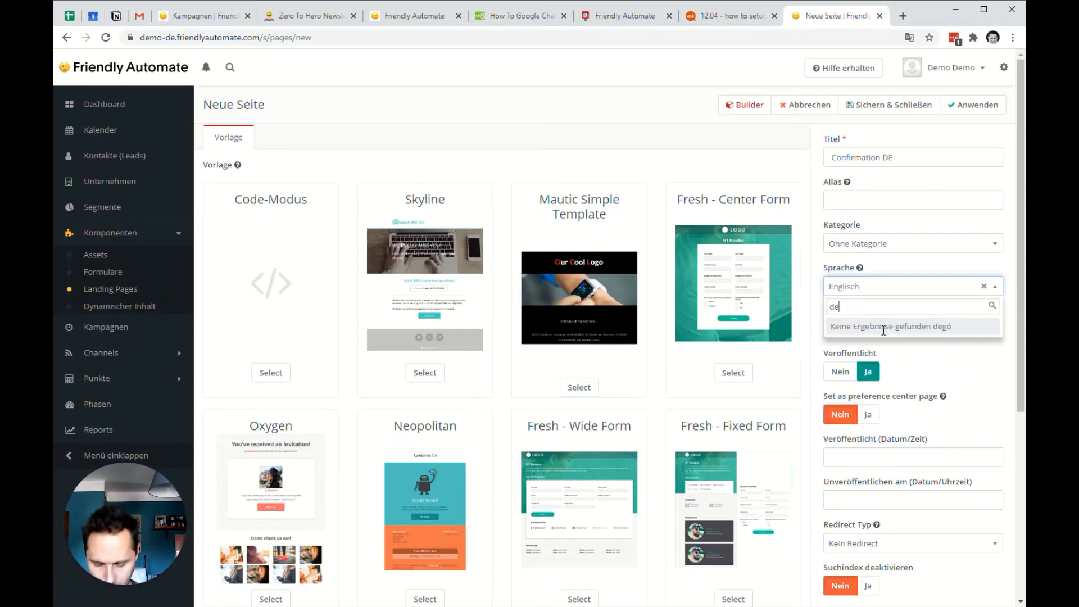
pyautogui.click(884, 331)
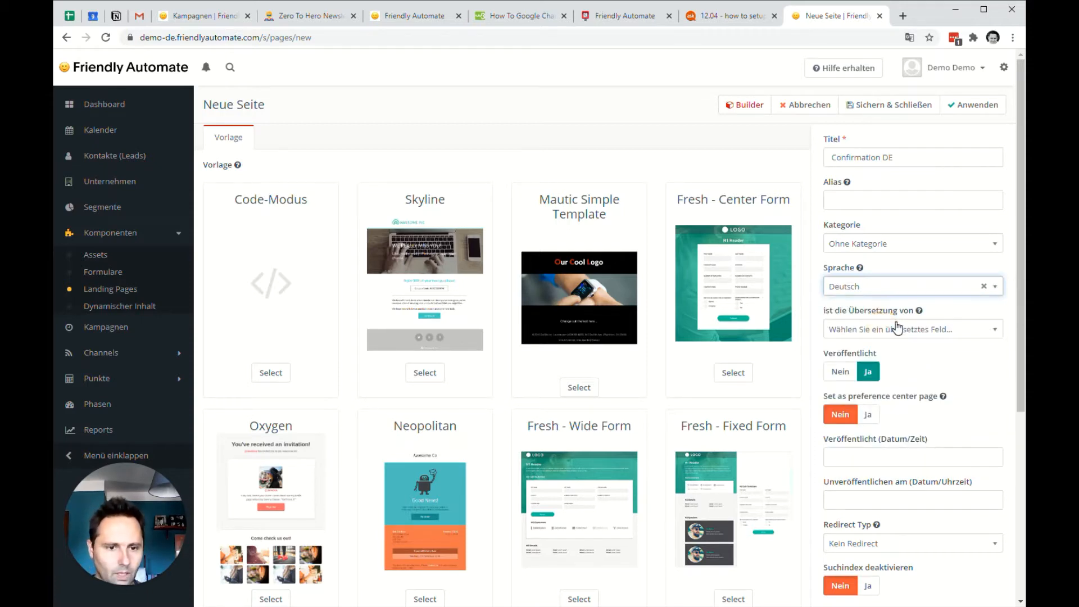
pyautogui.click(895, 329)
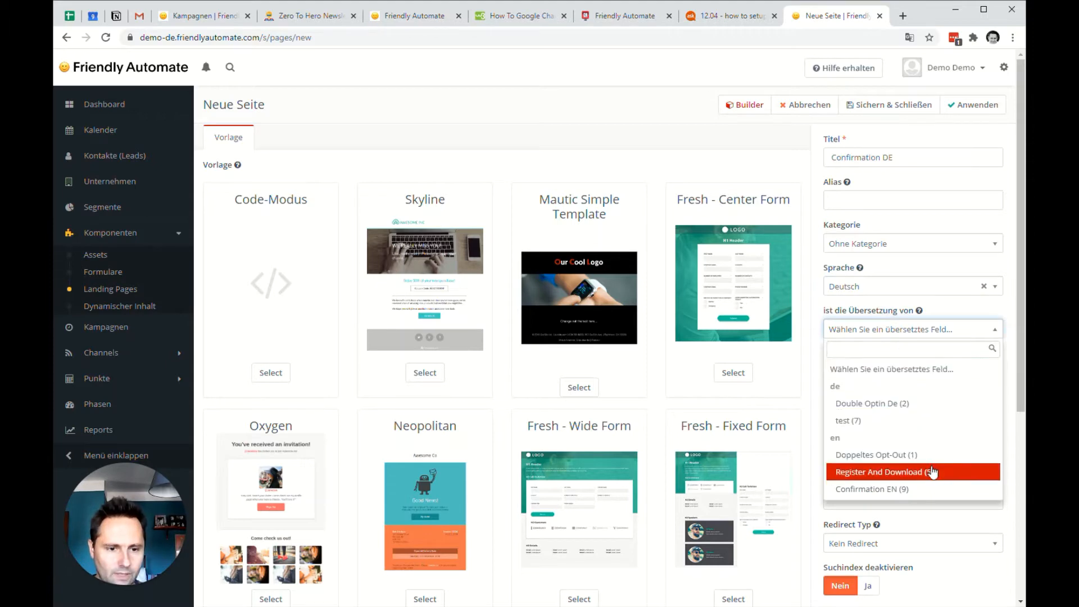
pyautogui.click(936, 486)
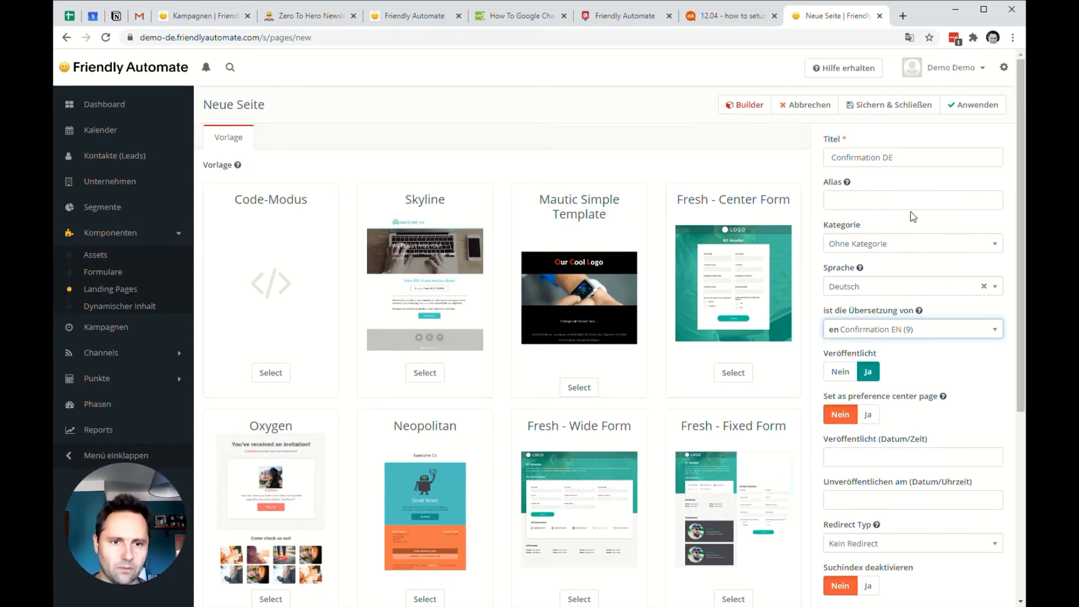
# Open the German page in the builder and replace the "Hello there!" heading with "Danke!".
pyautogui.click(742, 105)
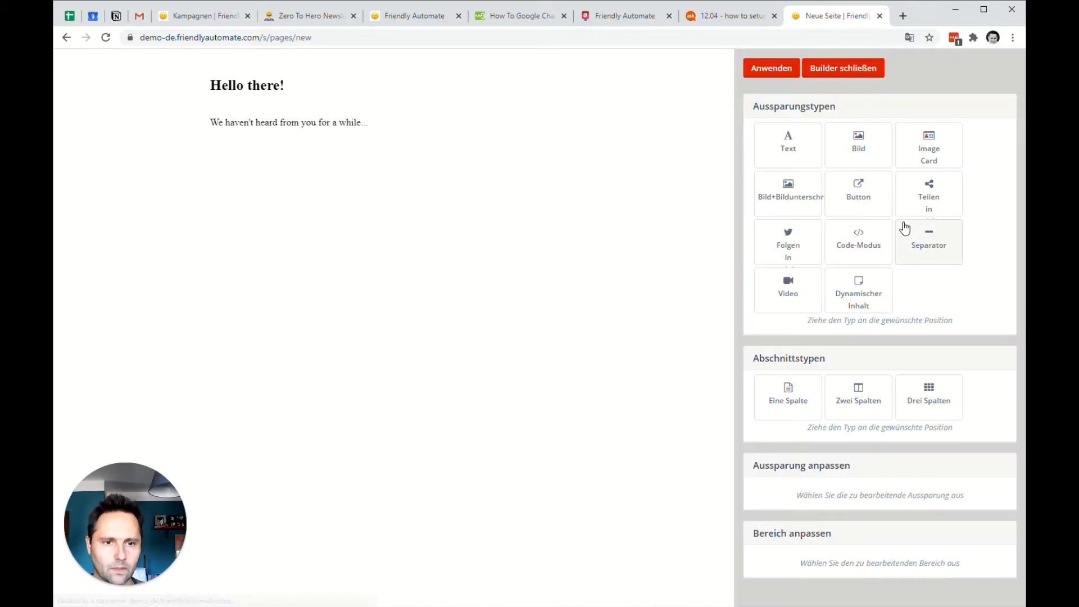
pyautogui.click(270, 87)
pyautogui.scroll(-3, 875, 539)
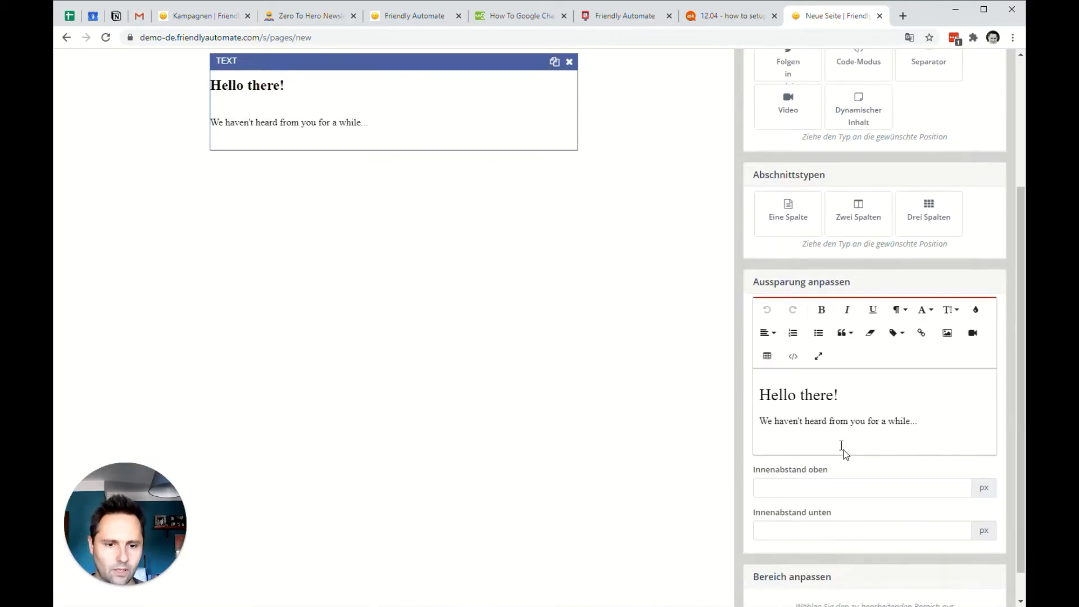
pyautogui.moveTo(850, 393); pyautogui.dragTo(738, 392)
pyautogui.write('Dabnke')
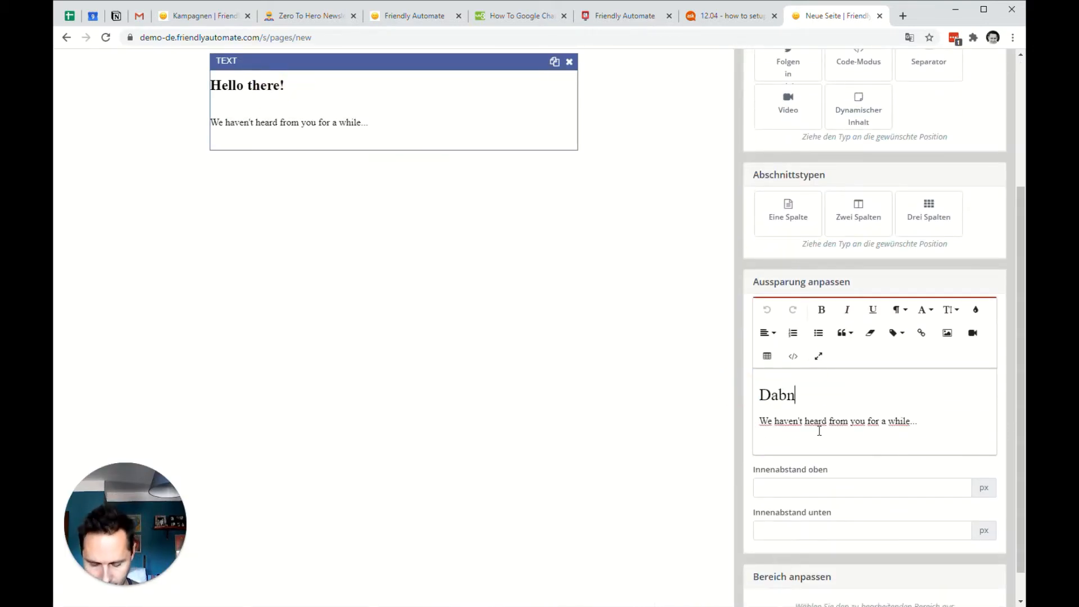
pyautogui.press('BackSpace')
pyautogui.press('BackSpace')
pyautogui.press('BackSpace')
pyautogui.press('BackSpace')
pyautogui.write('nke!')
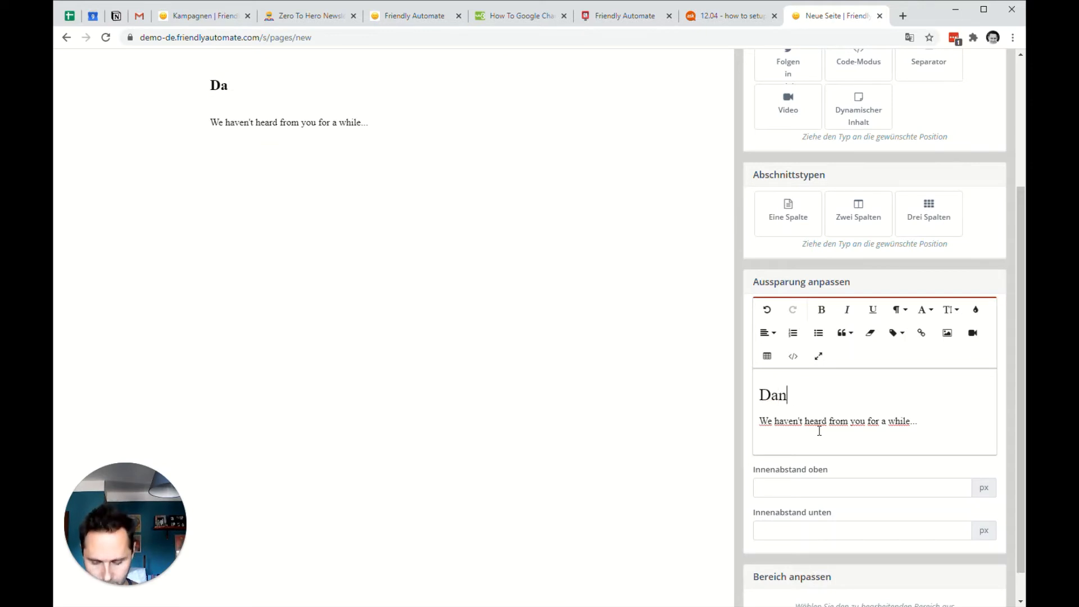
pyautogui.press('Return')
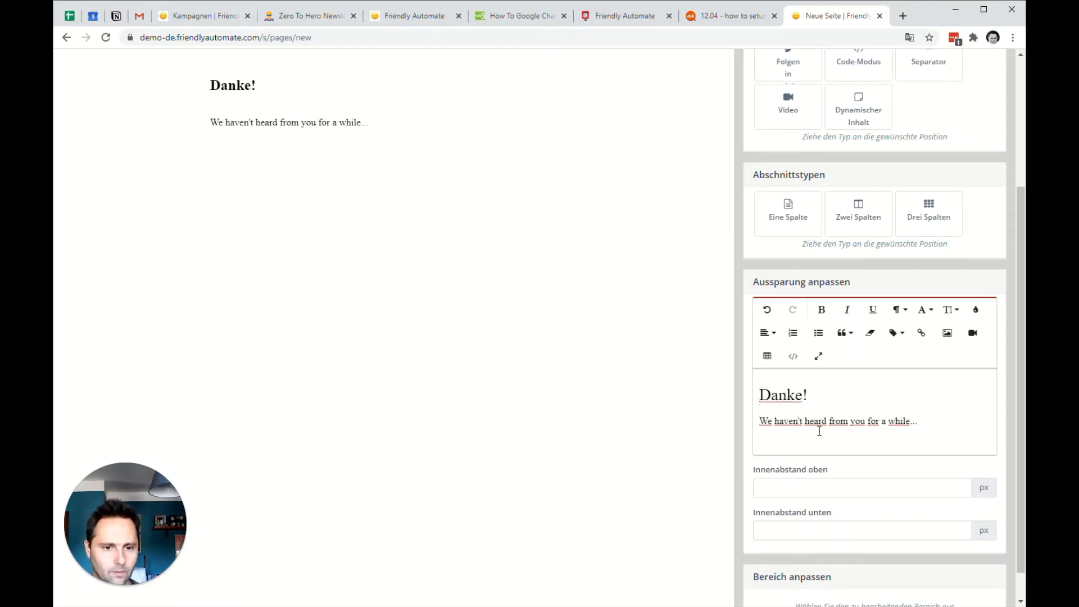
# Replace the sentence under the "Danke!" heading with "Eure Anmeldung ist erfolgreich!".
pyautogui.moveTo(922, 420); pyautogui.dragTo(757, 421)
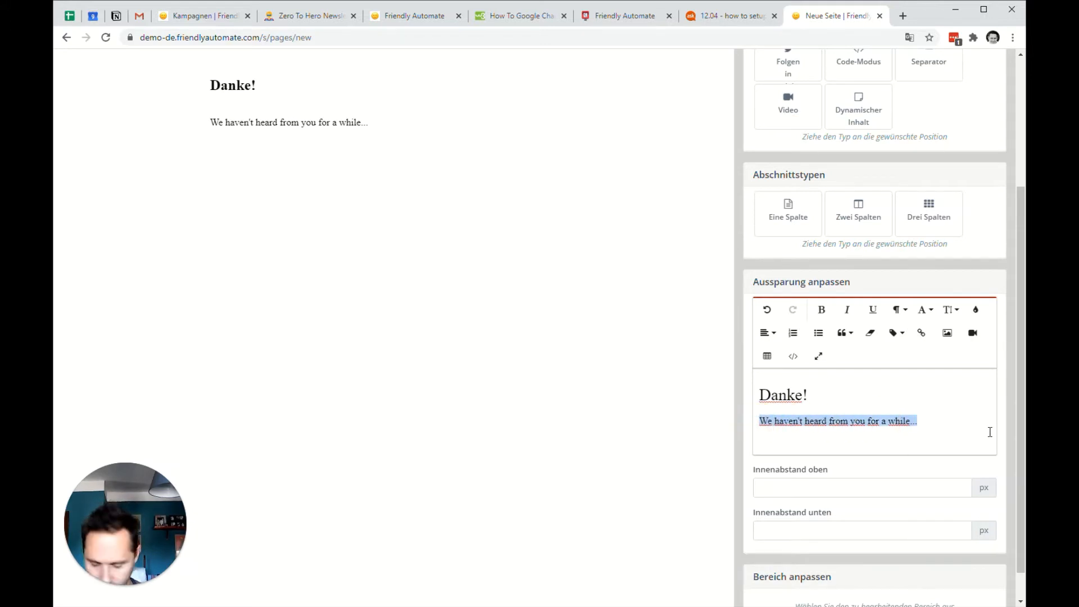
pyautogui.write('Eu')
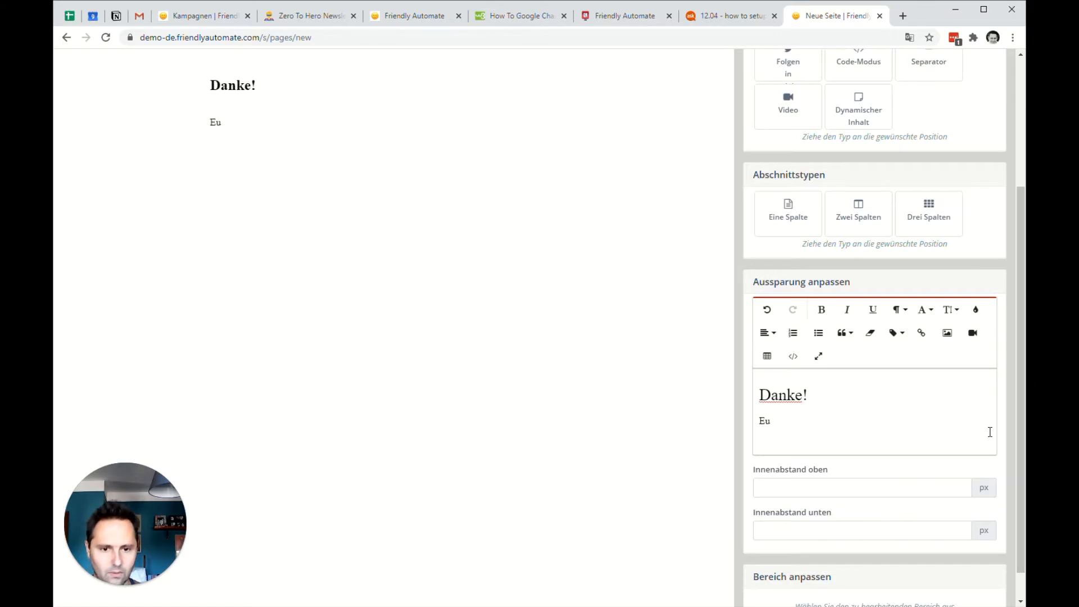
pyautogui.write('er')
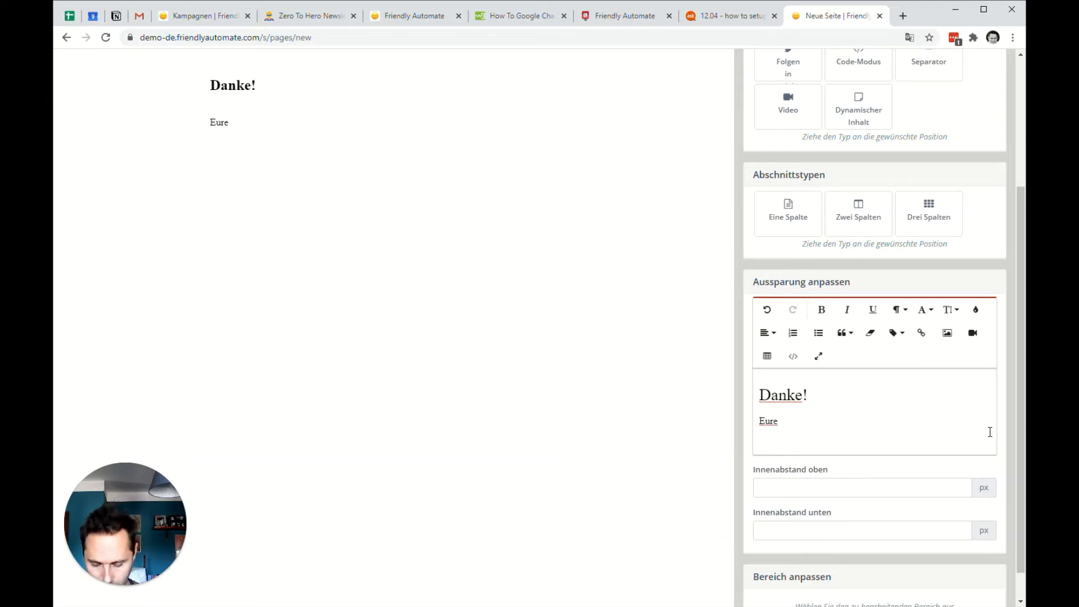
pyautogui.write('an')
pyautogui.press('BackSpace')
pyautogui.press('BackSpace')
pyautogui.write('A')
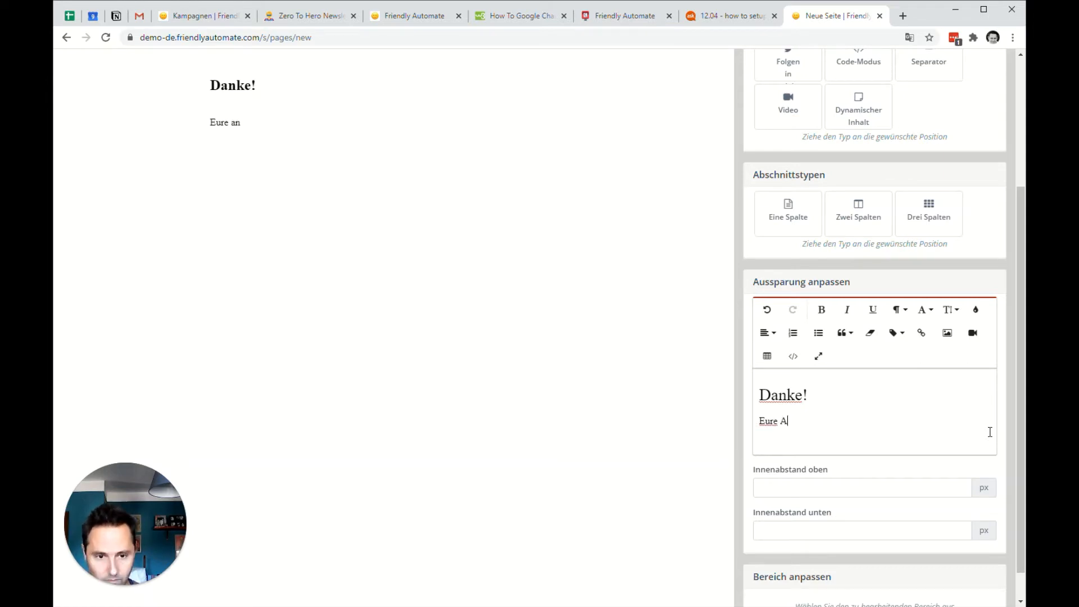
pyautogui.write('nmeldun')
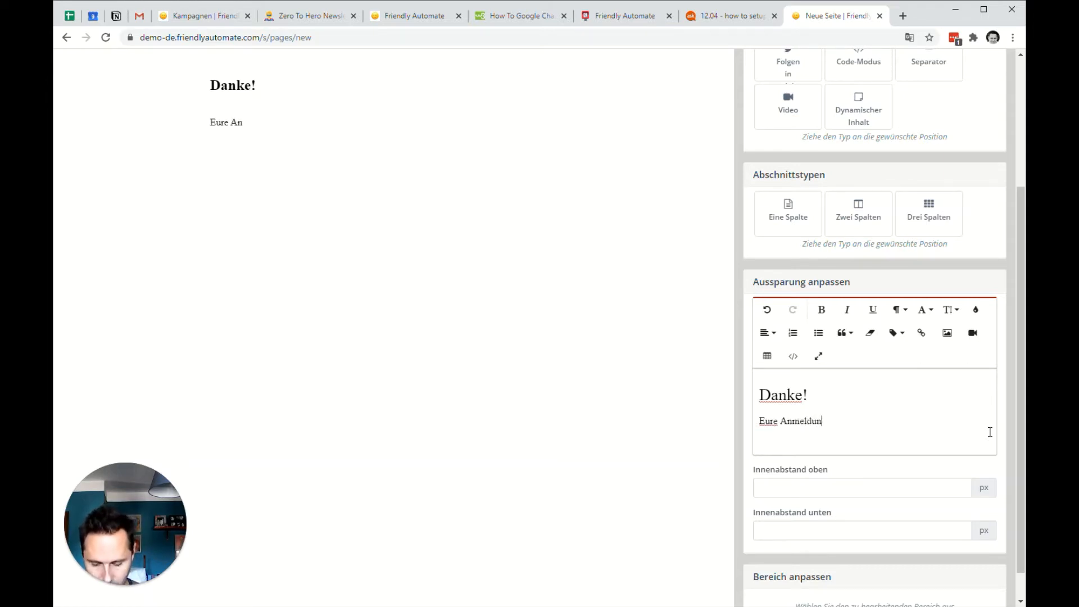
pyautogui.write('g ist')
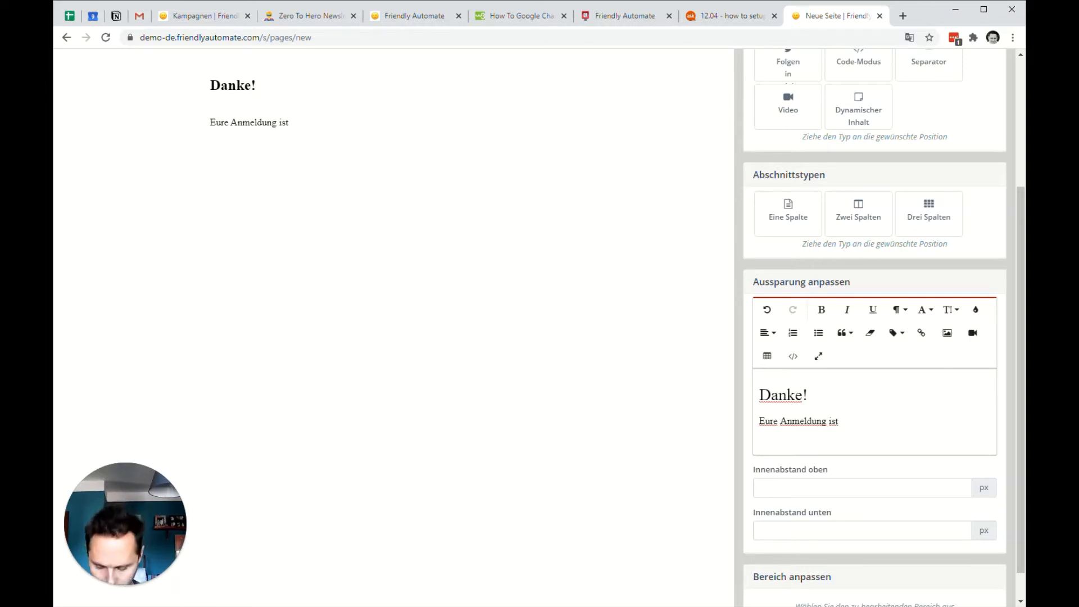
pyautogui.write('folgre')
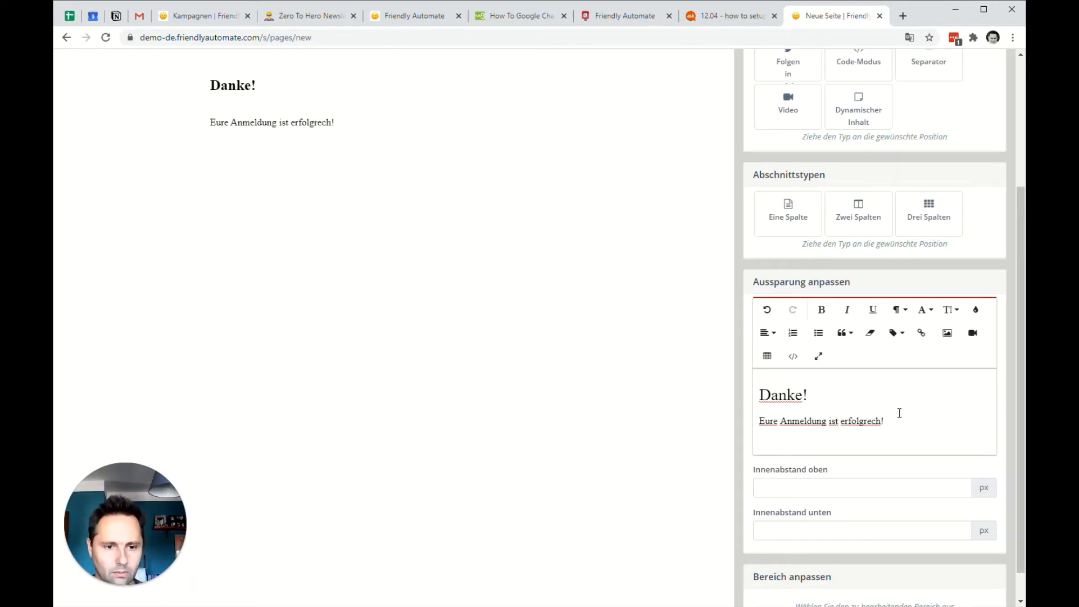
pyautogui.write('i')
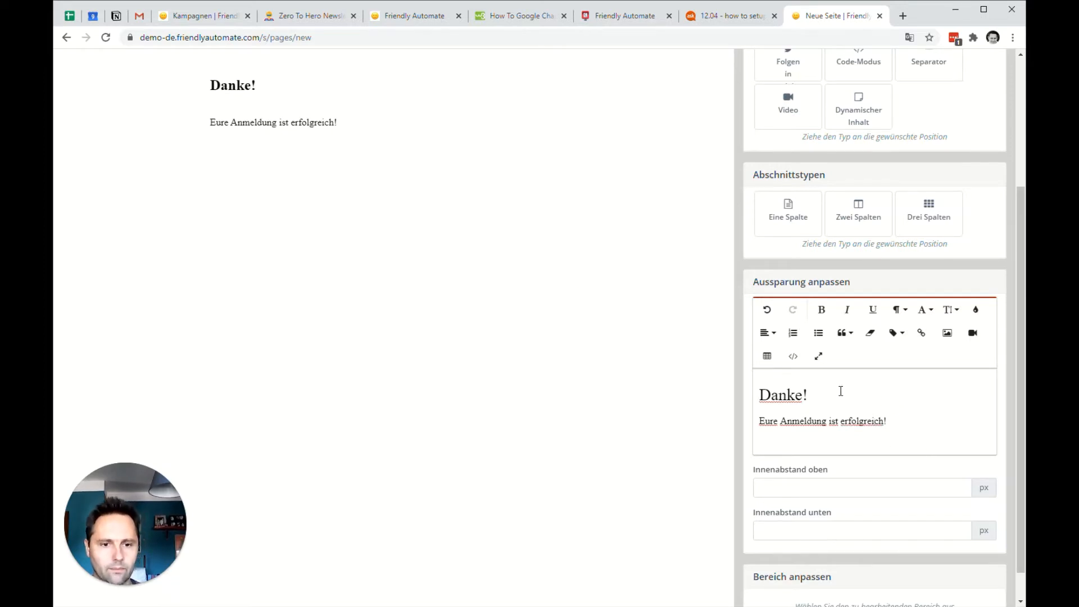
# Apply the builder changes, close the builder, and save and close the Confirmation DE page.
pyautogui.scroll(3, 841, 391)
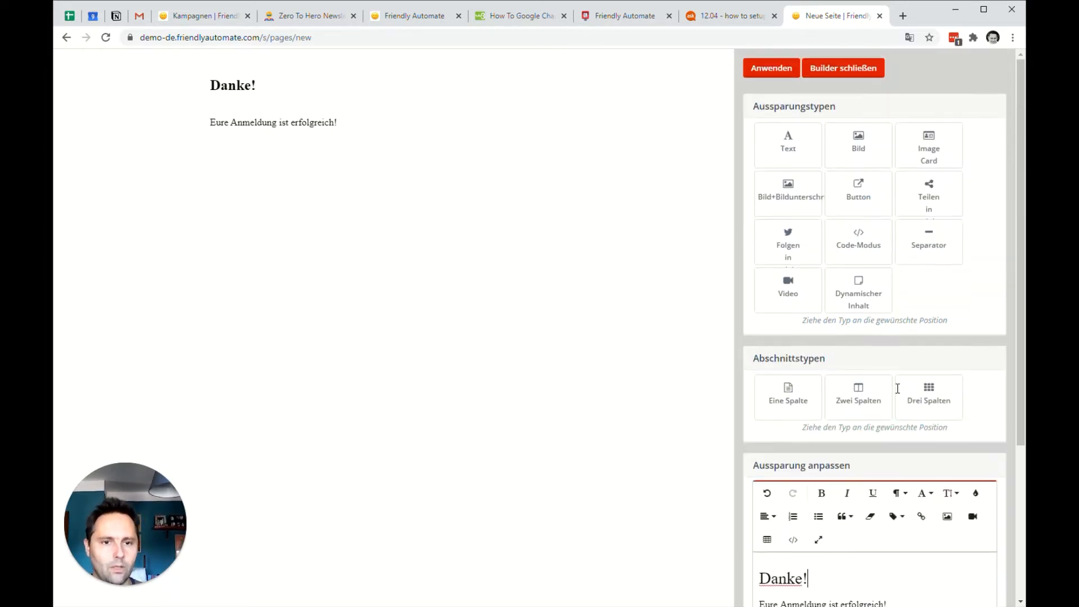
pyautogui.click(782, 69)
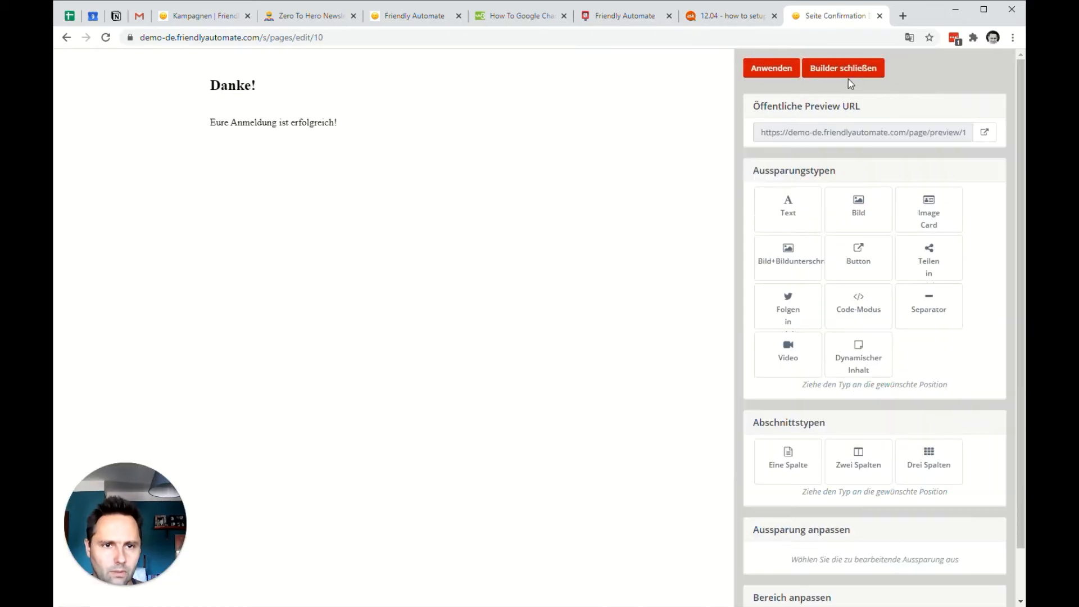
pyautogui.click(851, 69)
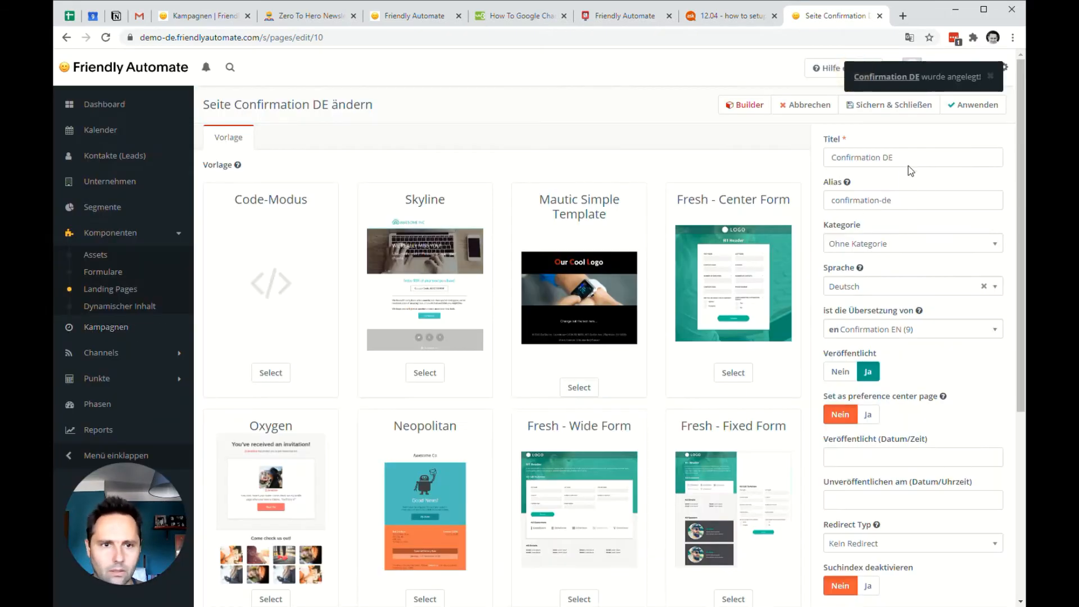
pyautogui.click(895, 105)
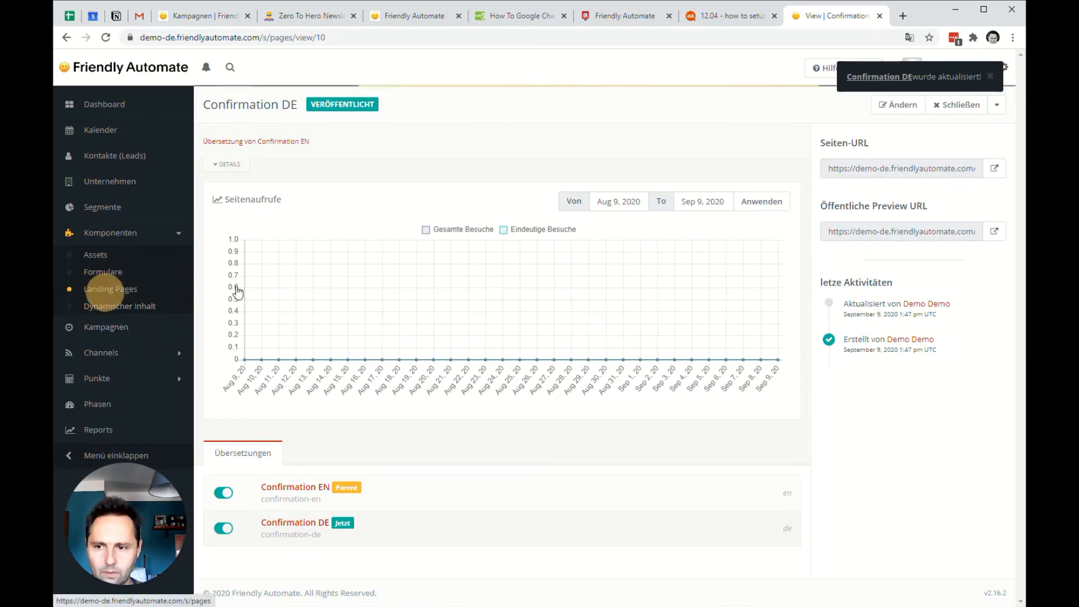
# Open the public page of the Confirmation EN landing page, select its web address, and close the page again.
pyautogui.click(109, 288)
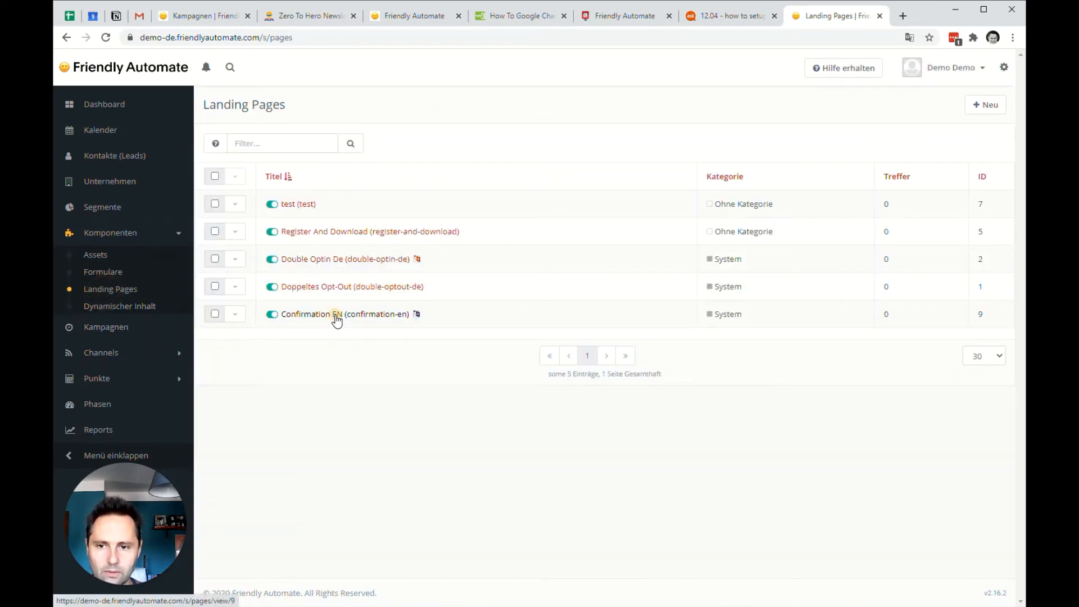
pyautogui.click(337, 317)
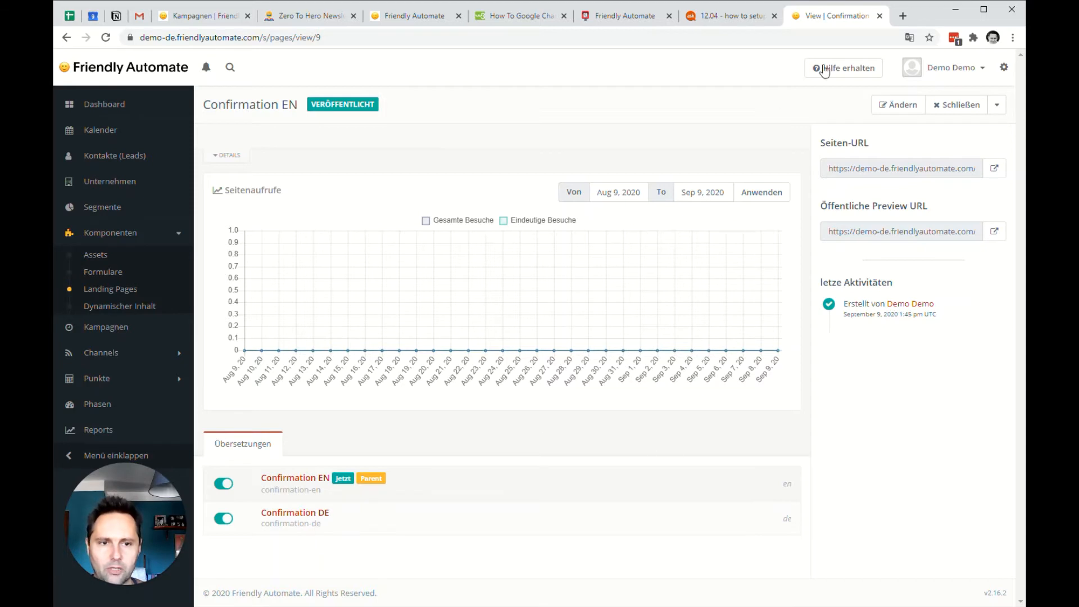
pyautogui.click(994, 170)
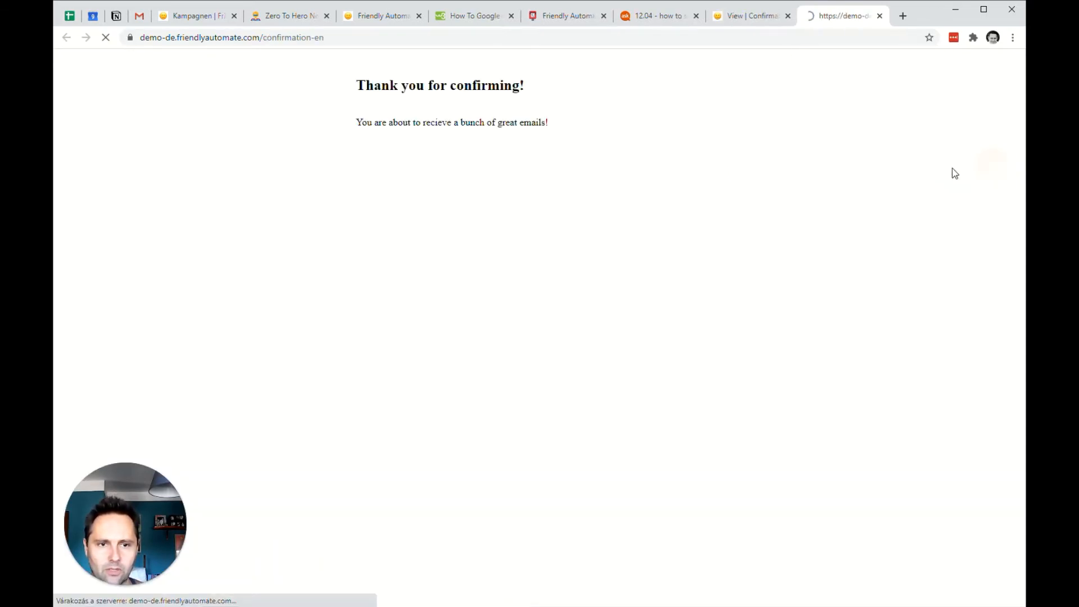
pyautogui.click(299, 37)
pyautogui.hotkey('ctrl', 'c')
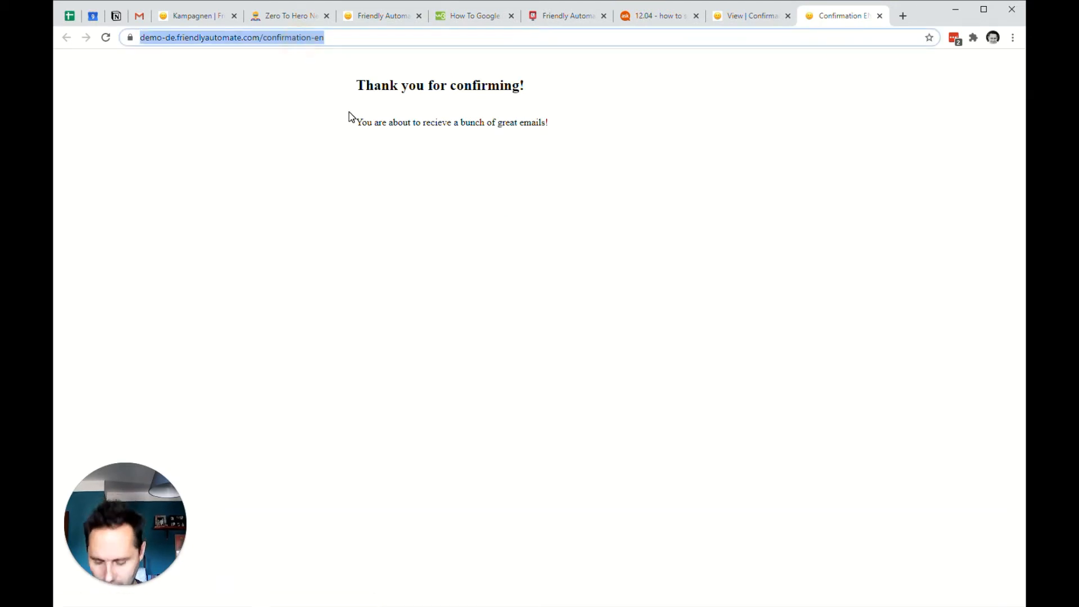
pyautogui.click(880, 17)
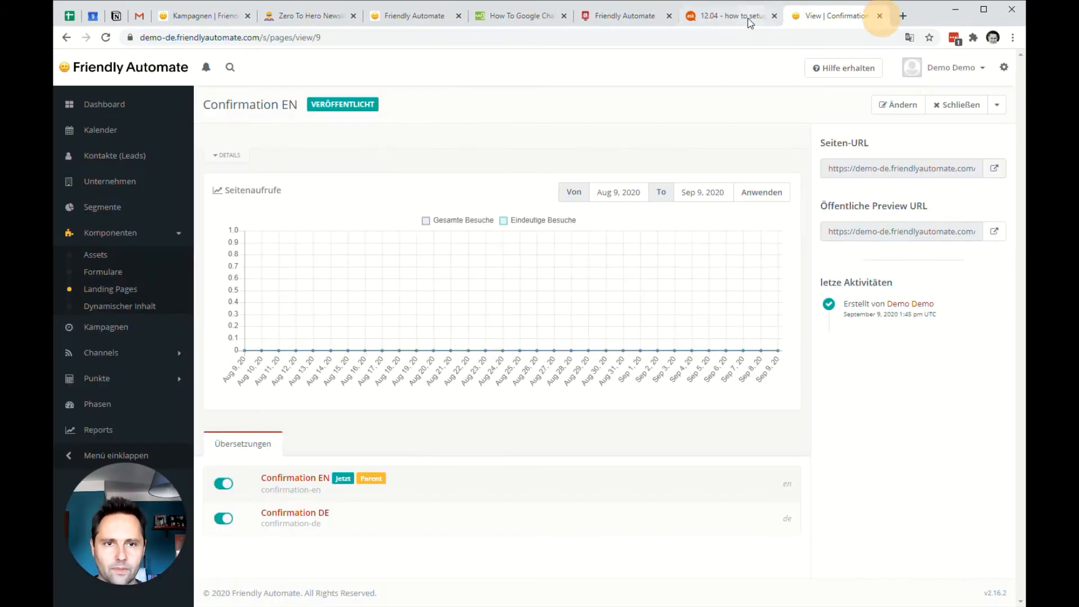
# Open the public page of the Confirmation DE translation and select its web address.
pyautogui.click(309, 511)
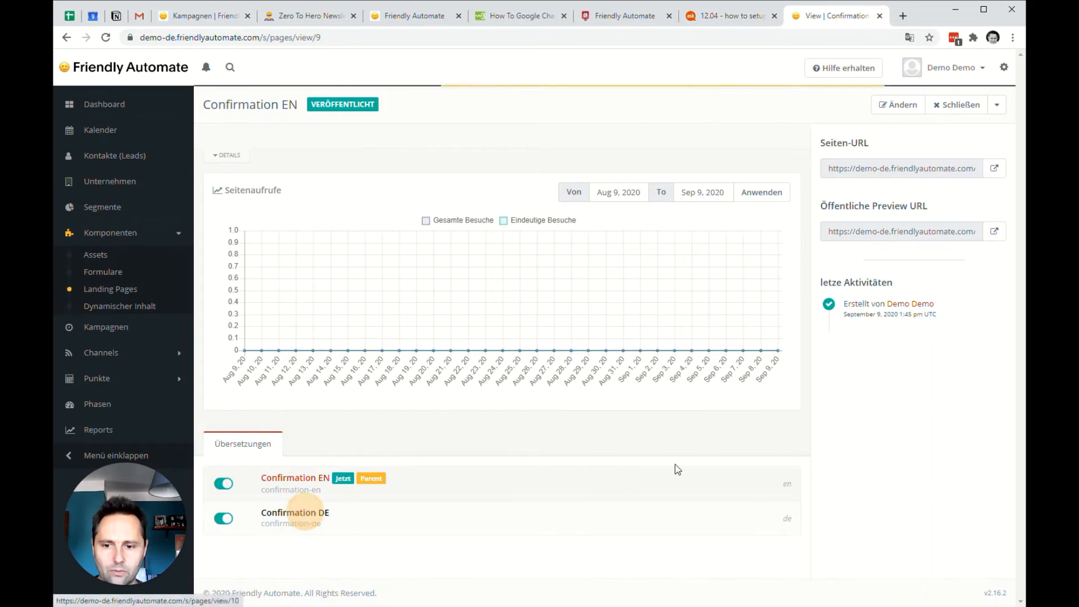
pyautogui.click(995, 168)
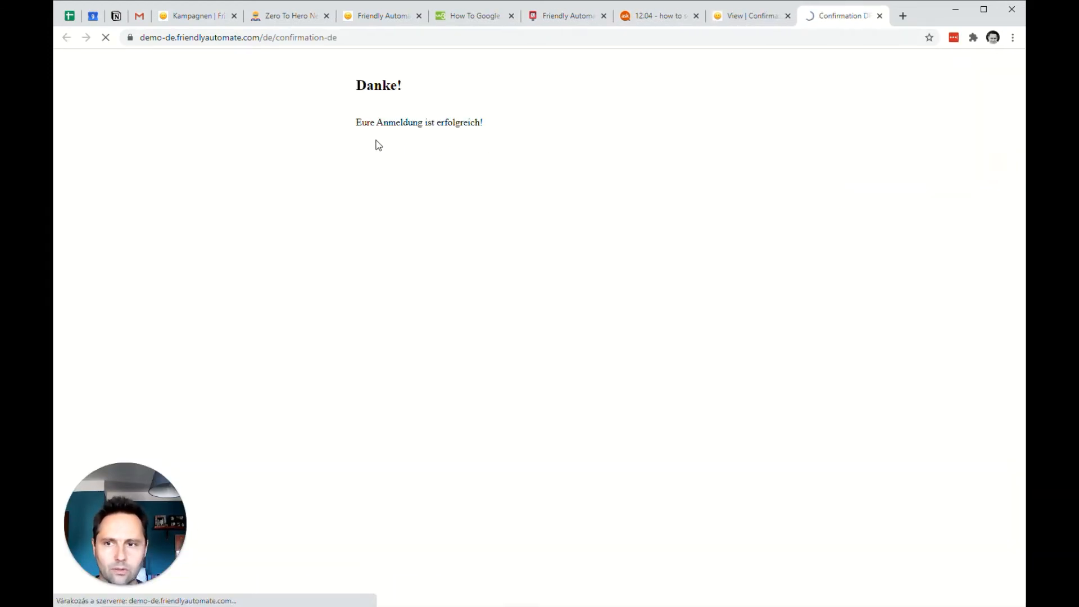
pyautogui.click(279, 40)
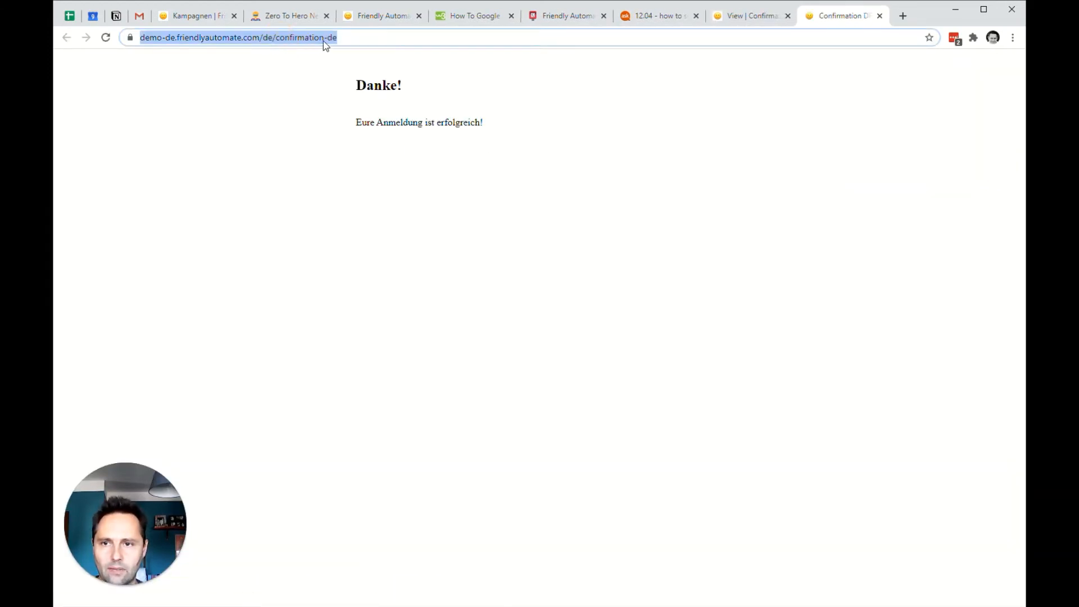
pyautogui.hotkey('ctrl', 'v')
pyautogui.press('Escape')
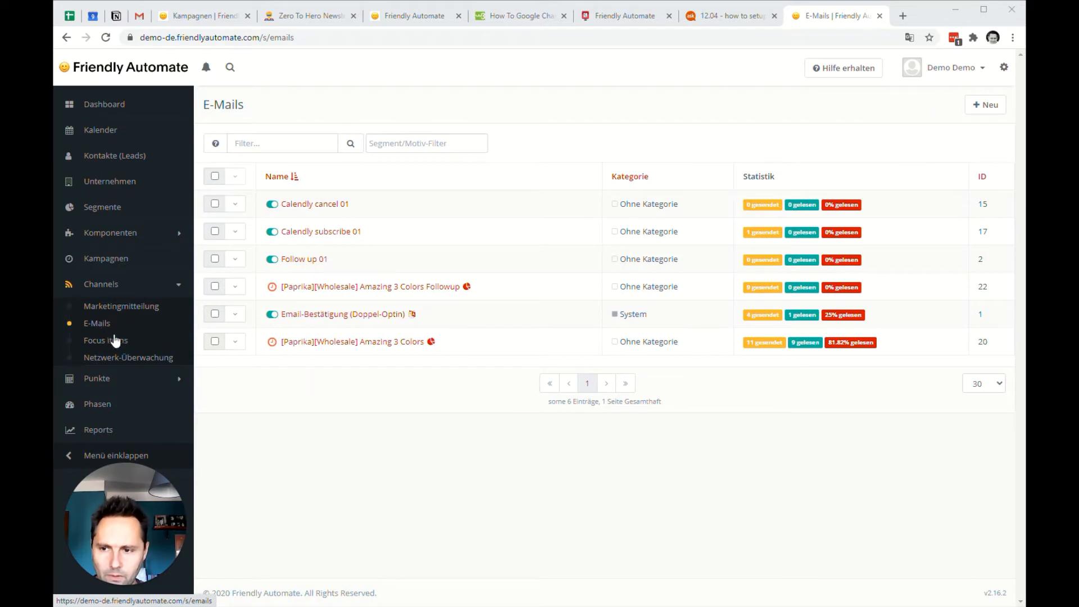
# Create a new template email in the E-Mails channel based on the Friendly Confirmation (English) theme.
pyautogui.click(99, 324)
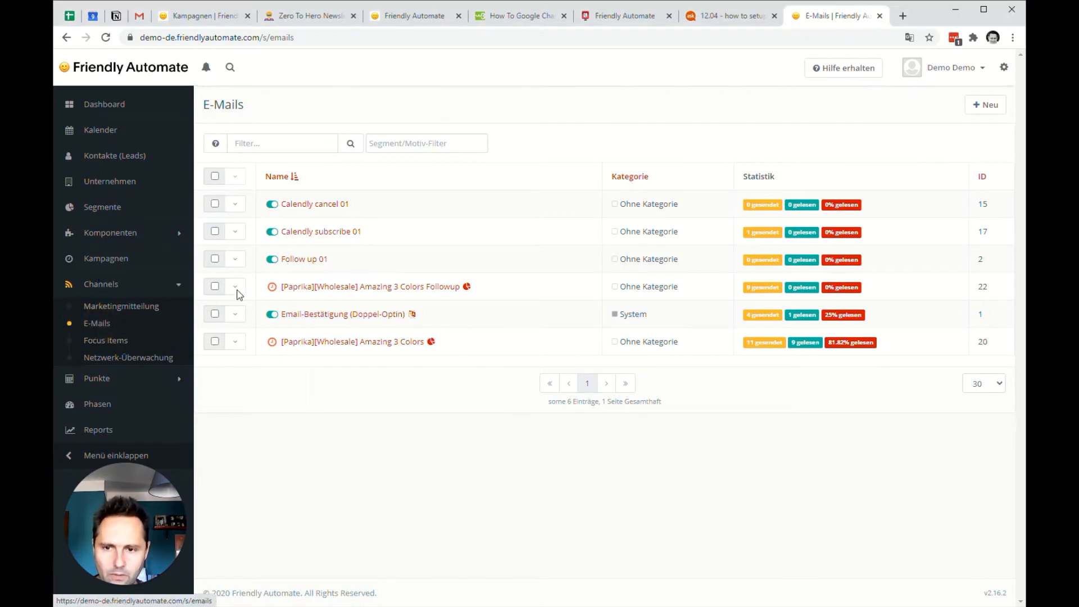
pyautogui.click(989, 112)
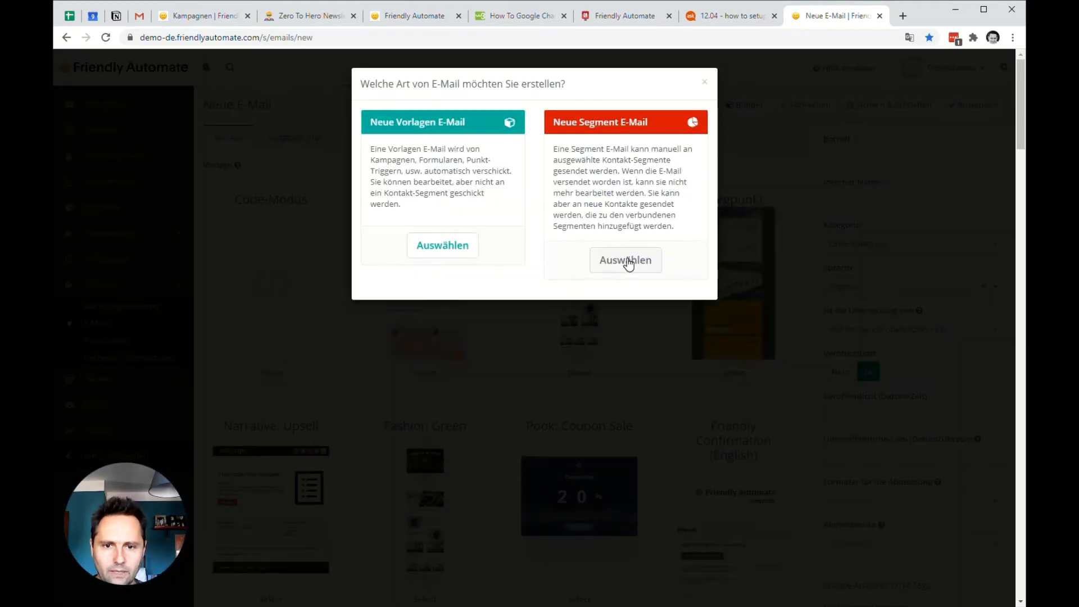
pyautogui.click(421, 248)
pyautogui.scroll(-4, 697, 295)
pyautogui.scroll(1, 674, 364)
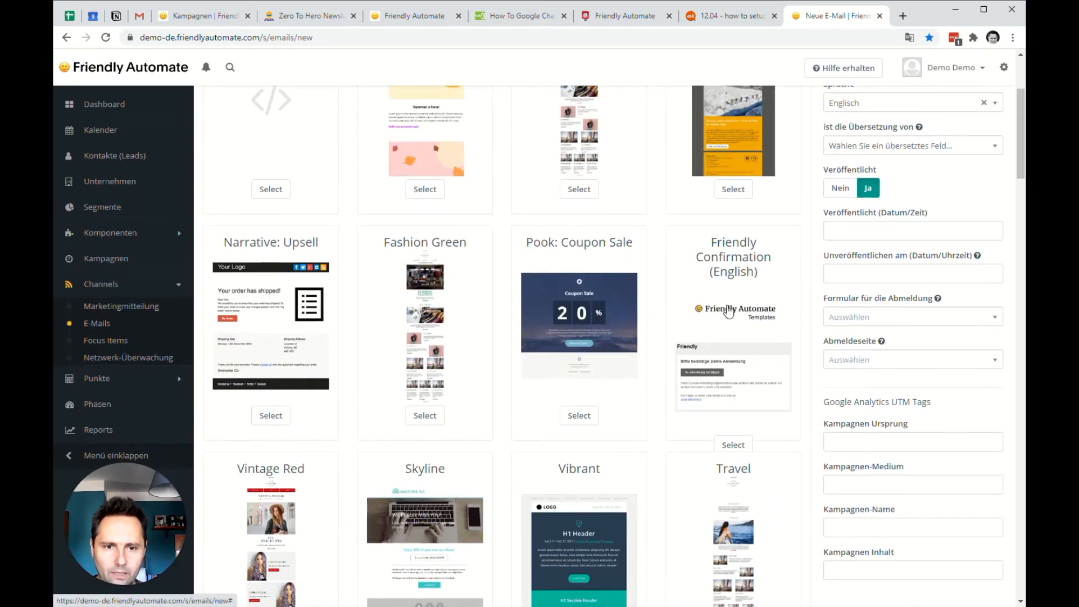
pyautogui.click(733, 444)
pyautogui.scroll(3, 722, 405)
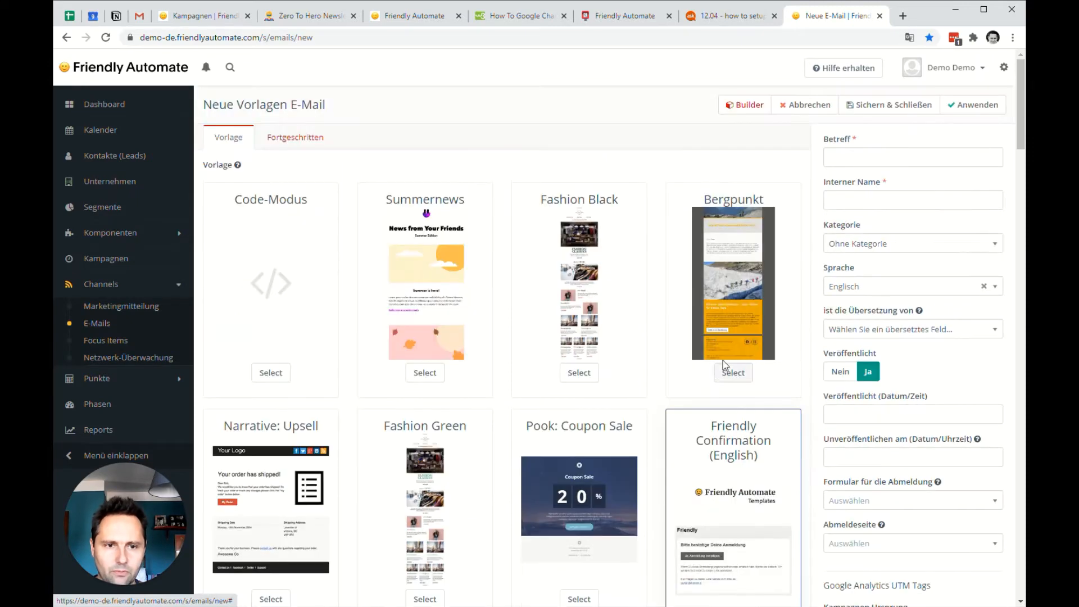
# Set the email's internal name to "Confirmation EN" and its subject to "You are one click away!".
pyautogui.click(877, 157)
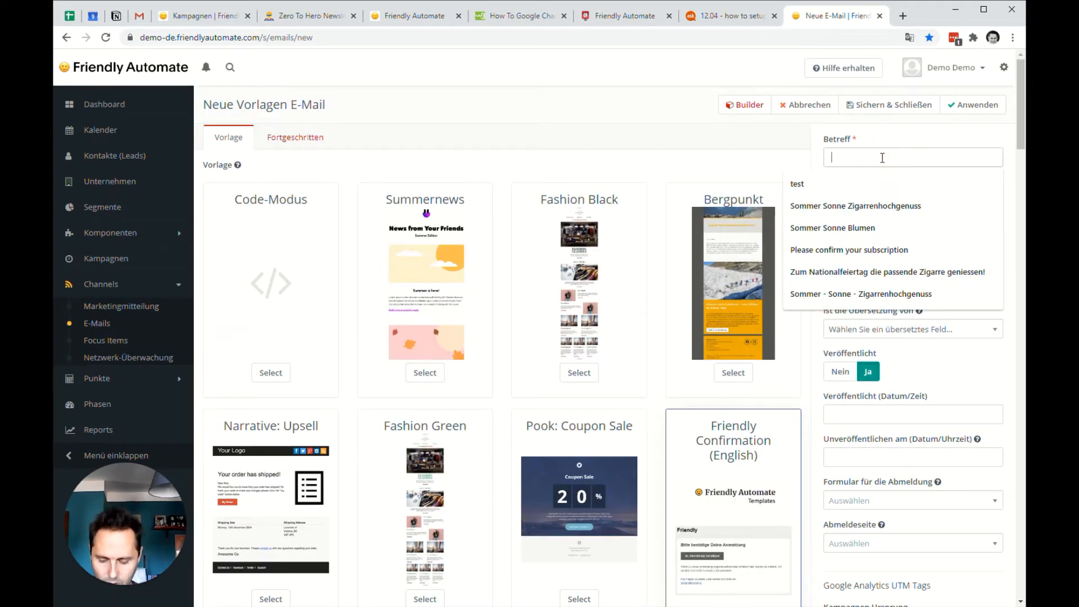
pyautogui.click(873, 200)
pyautogui.write('Con')
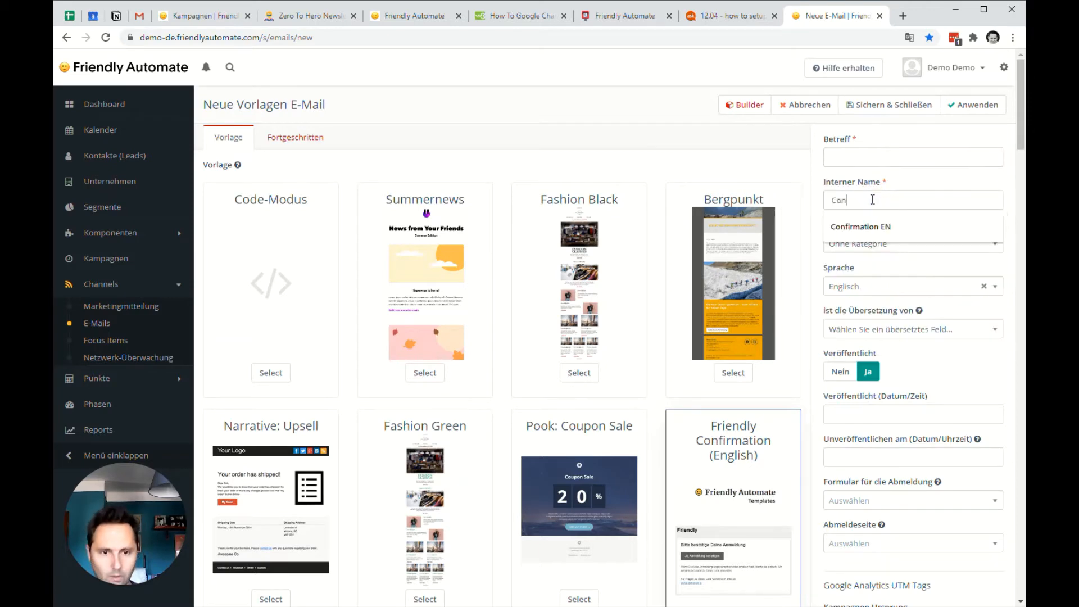
pyautogui.press('Down')
pyautogui.click(876, 228)
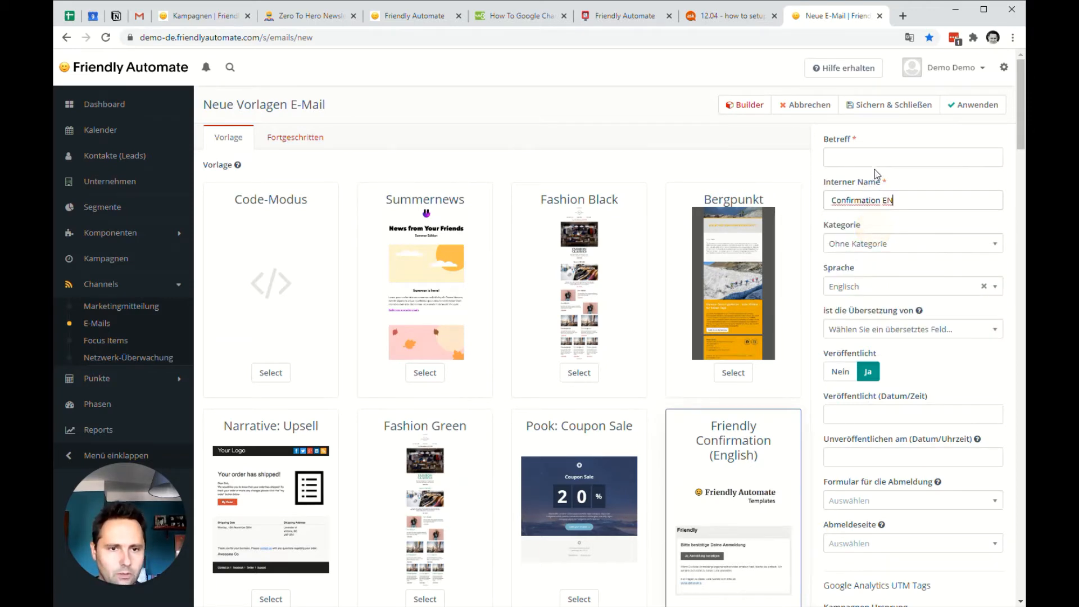
pyautogui.click(878, 161)
pyautogui.write('Thanky')
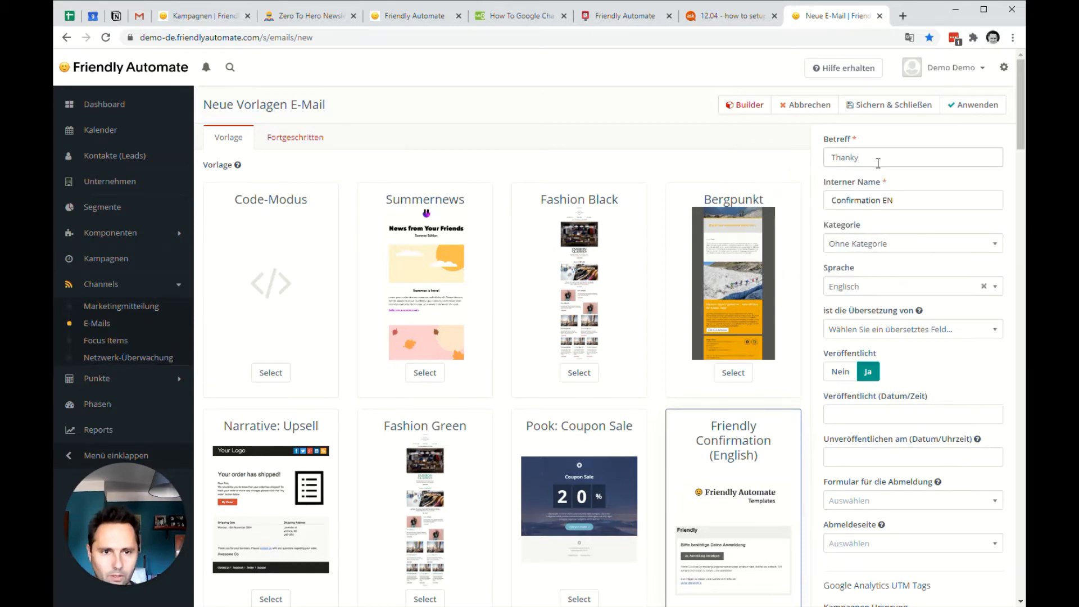
pyautogui.press('BackSpace')
pyautogui.hotkey('ctrl', 'a')
pyautogui.write('You')
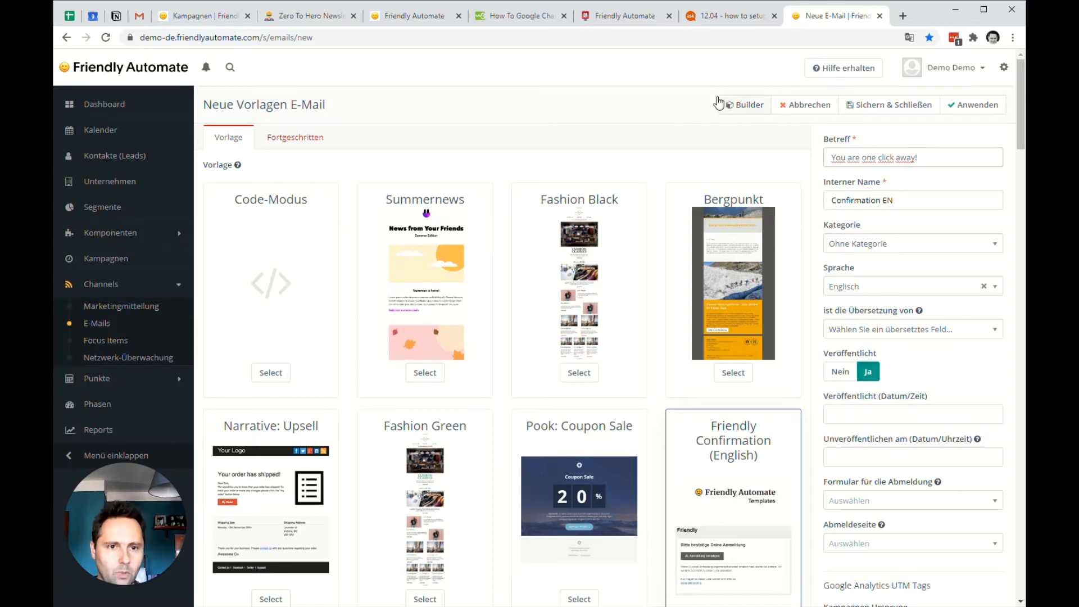
# Open the email in the builder and replace "Your name" in the heading's HTML source with "Awesome company".
pyautogui.click(745, 106)
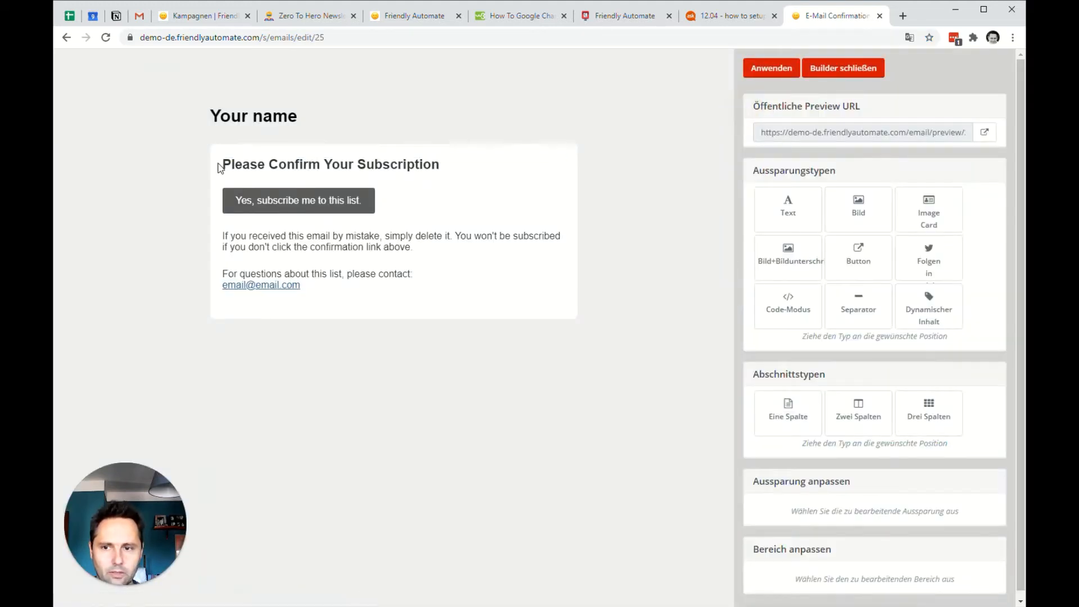
pyautogui.click(238, 124)
pyautogui.scroll(-3, 785, 391)
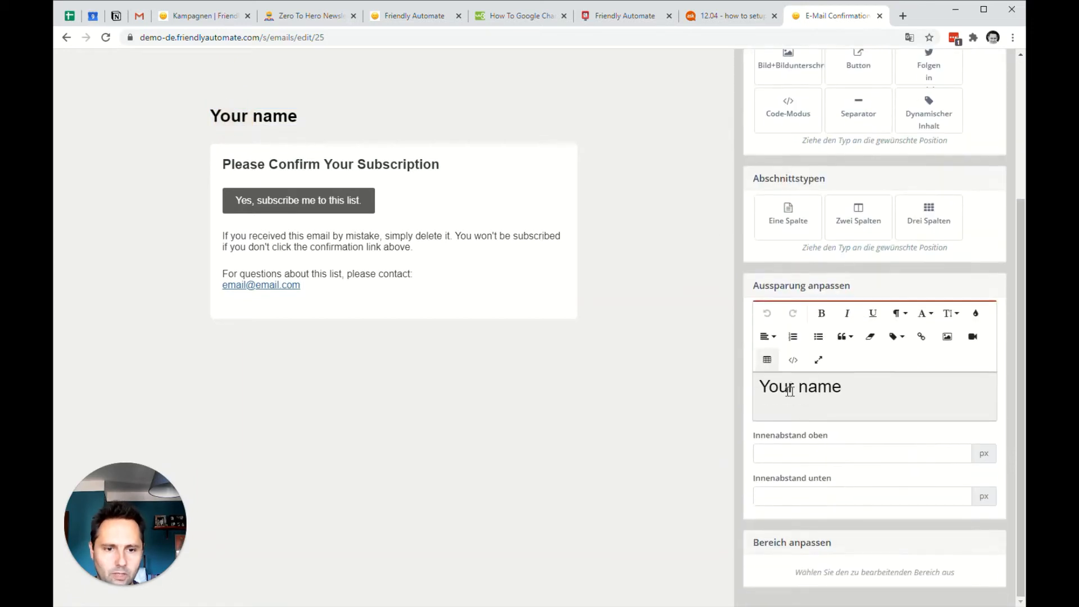
pyautogui.click(794, 360)
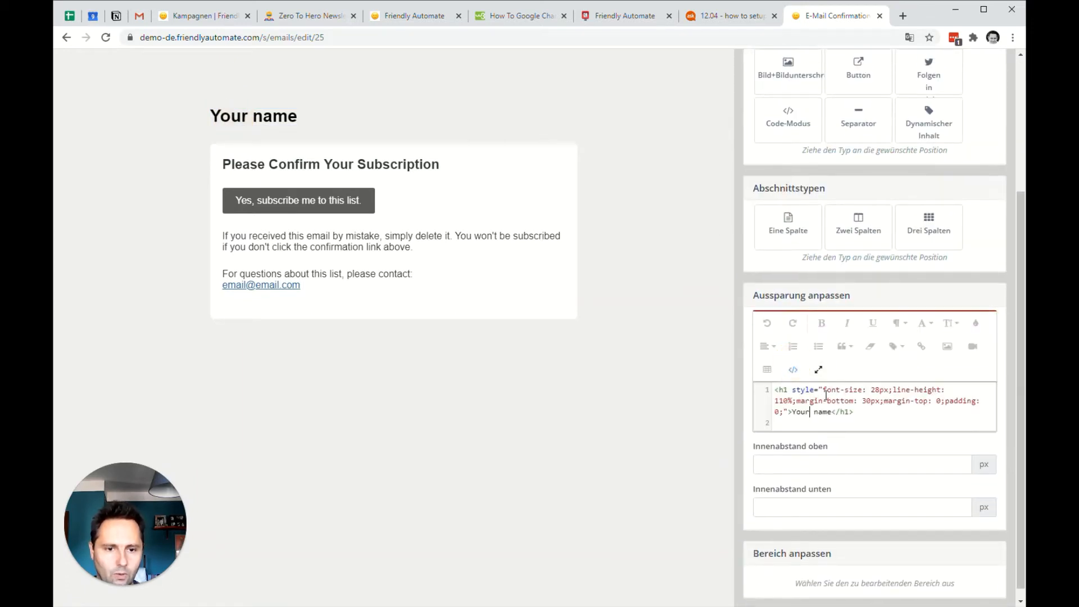
pyautogui.moveTo(792, 411); pyautogui.dragTo(832, 411)
pyautogui.write('Awesome company')
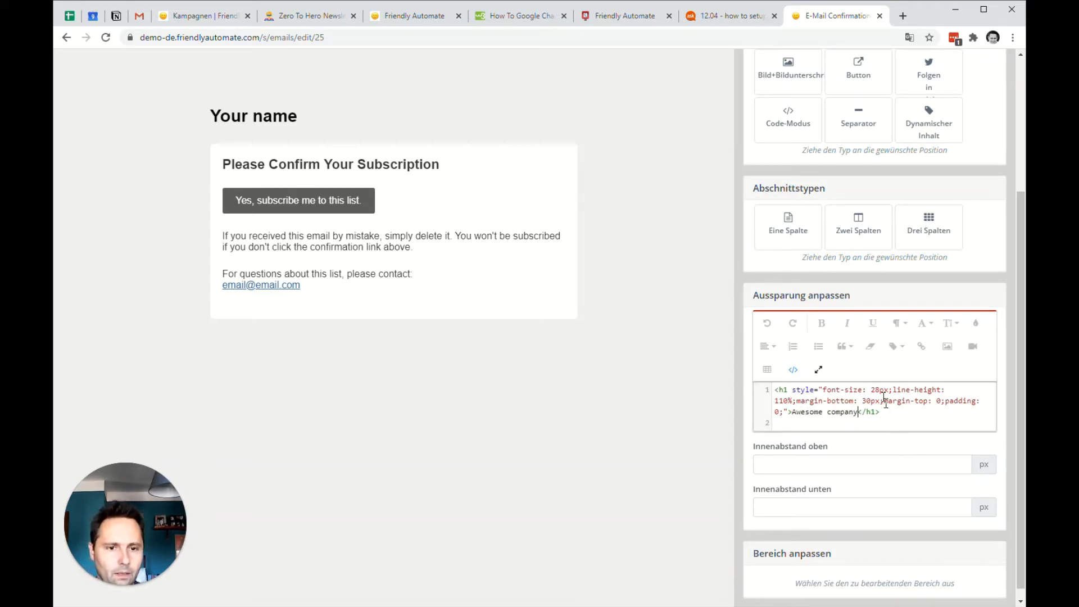
pyautogui.scroll(3, 788, 306)
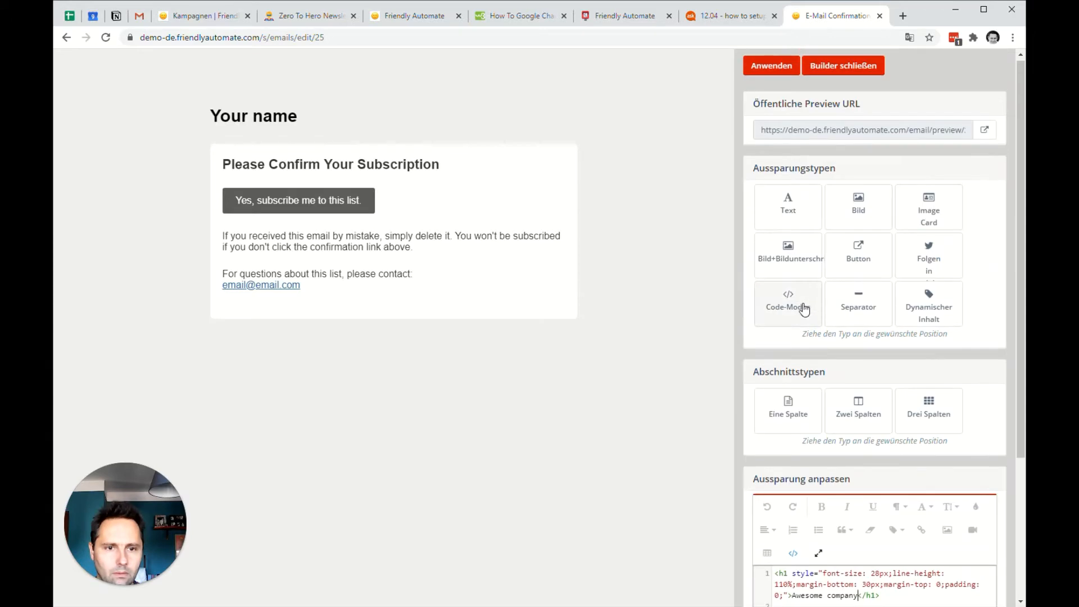
pyautogui.click(382, 239)
pyautogui.scroll(-4, 843, 376)
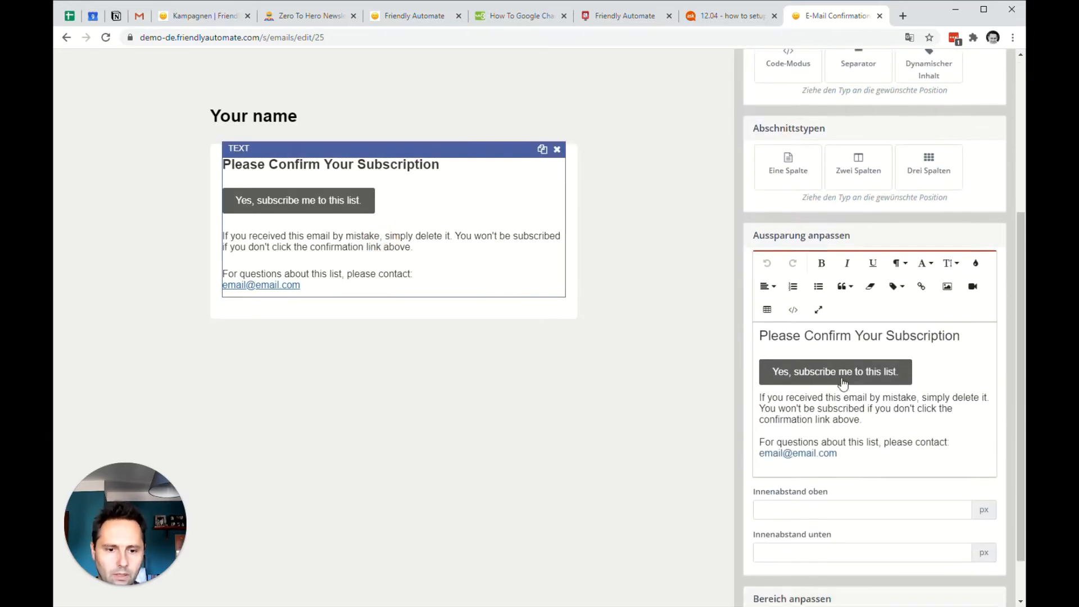
pyautogui.click(847, 376)
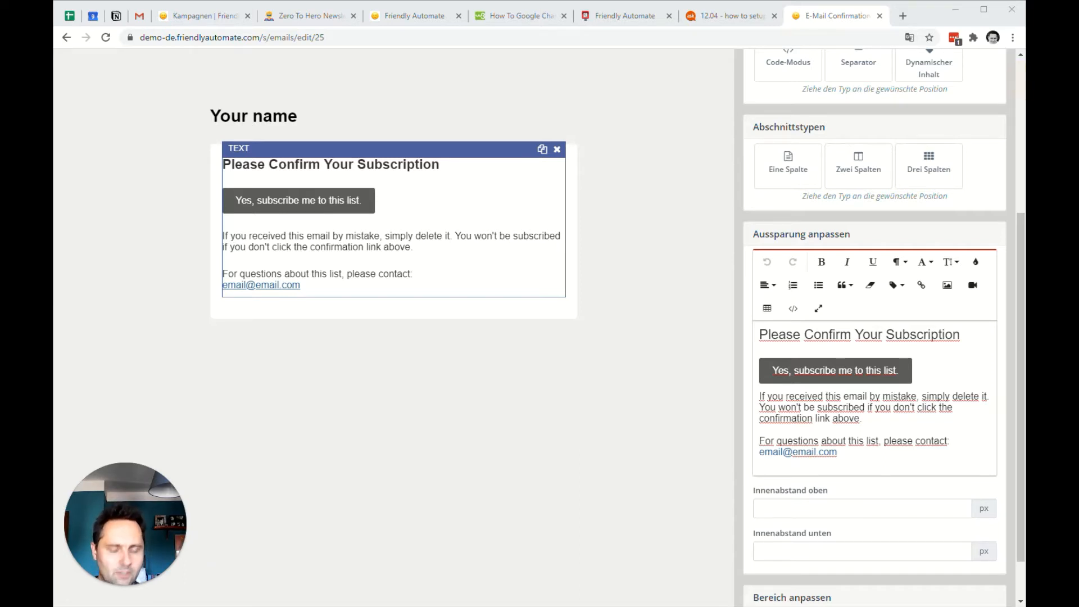
pyautogui.click(849, 374)
pyautogui.click(847, 406)
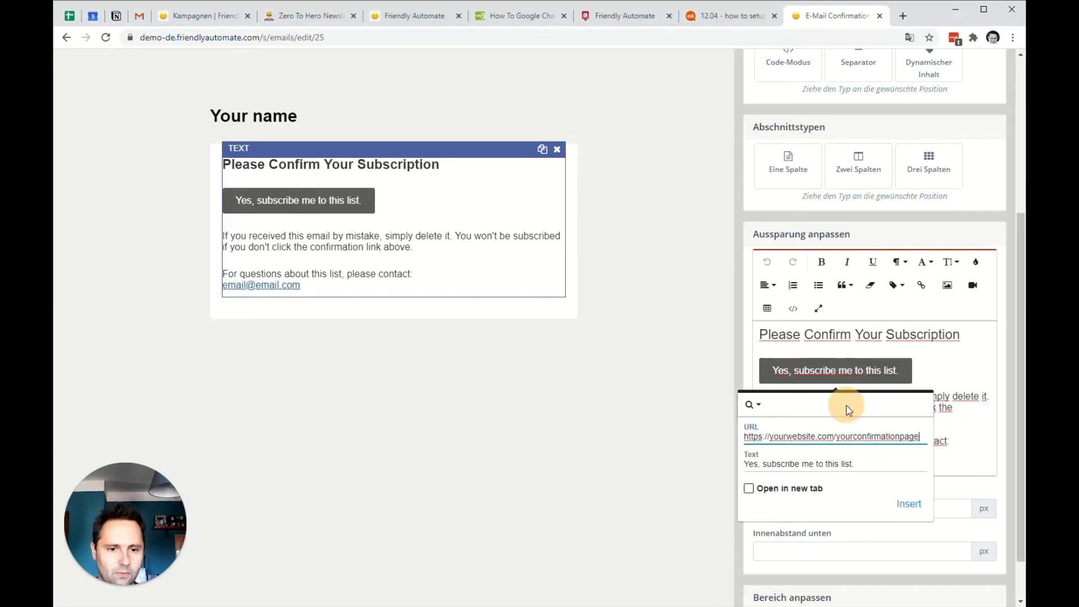
pyautogui.tripleClick(841, 437)
pyautogui.write('https://demo-de.friendlyautomate.com/de/confirmation-de')
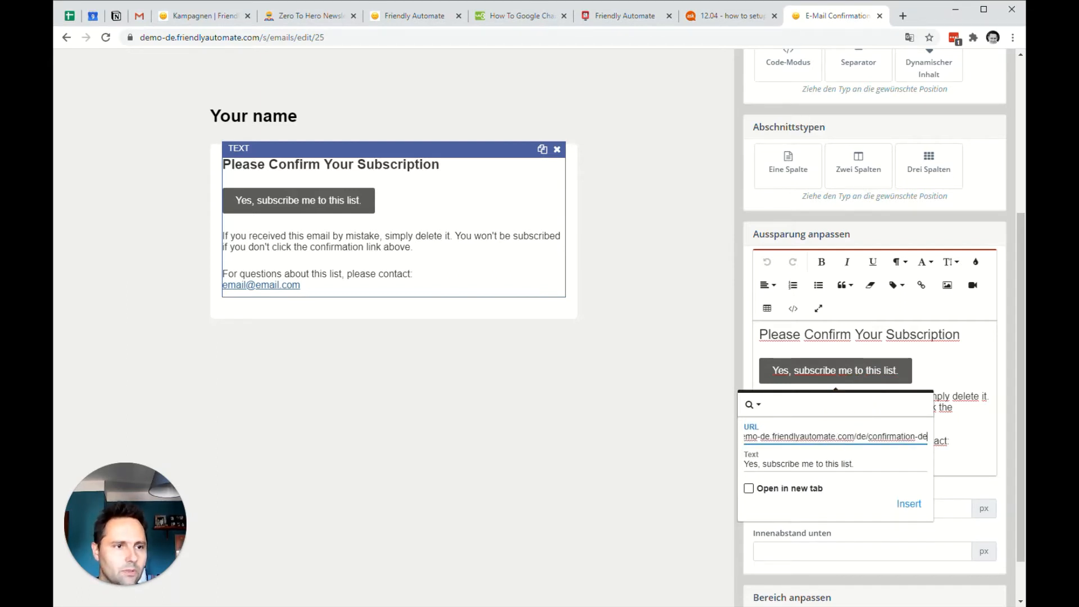
pyautogui.hotkey('alt', 'Tab')
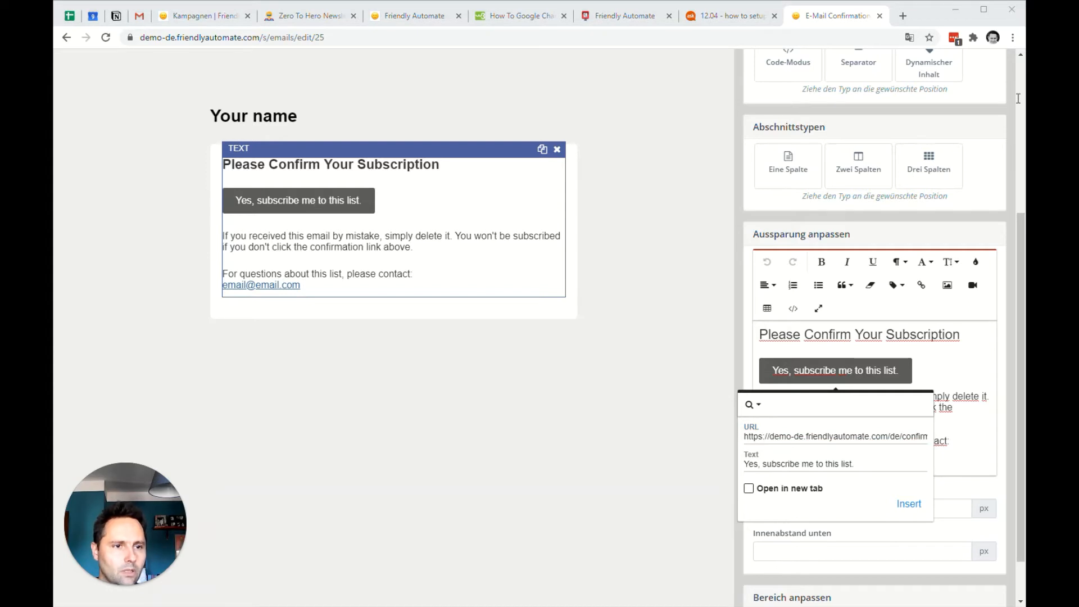
pyautogui.tripleClick(878, 437)
pyautogui.write('https://demo-de.friendlyautomate.com/confirmation-en')
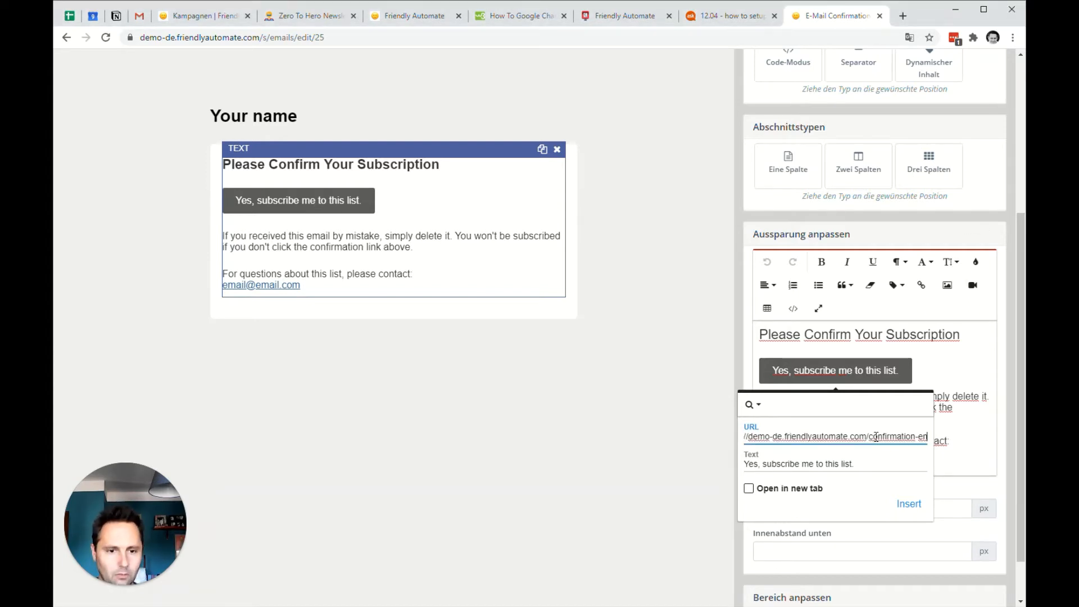
pyautogui.click(902, 504)
# Check the web address linked to the subscribe button and apply the changes to the email.
pyautogui.click(289, 257)
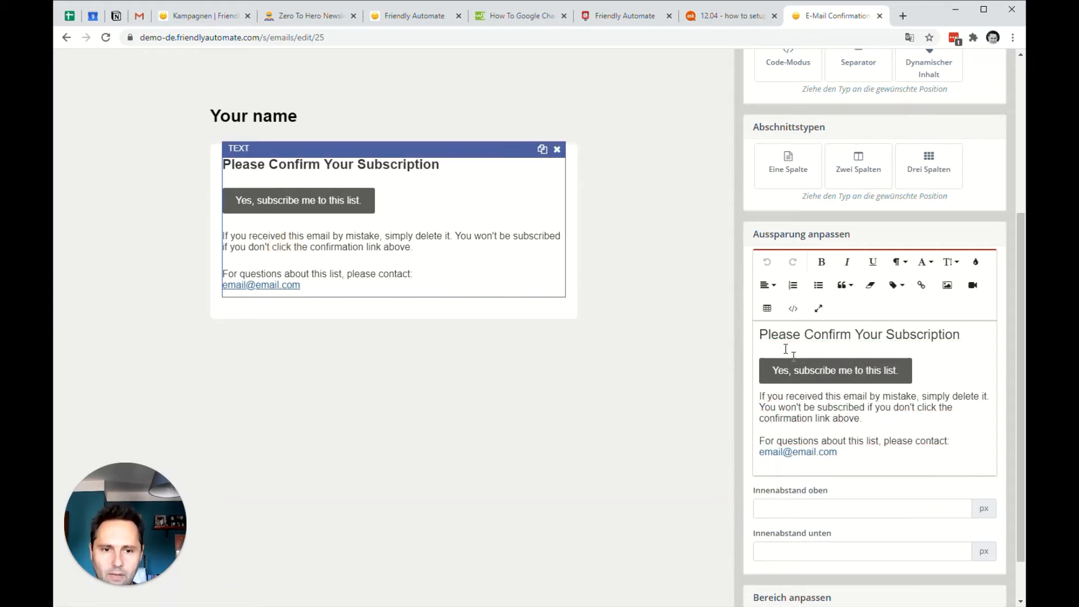
pyautogui.click(831, 367)
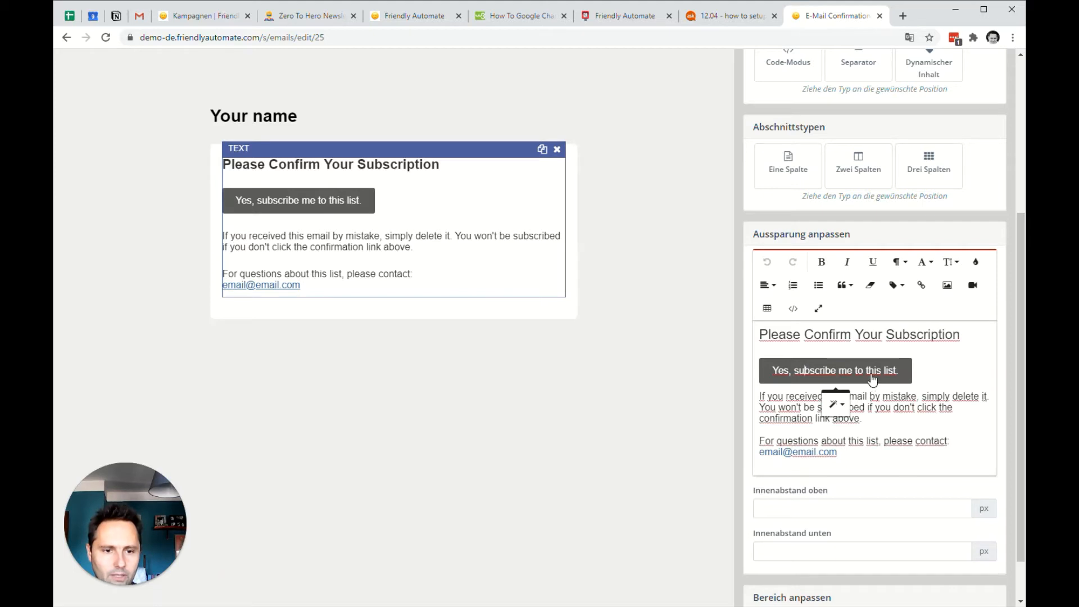
pyautogui.click(847, 405)
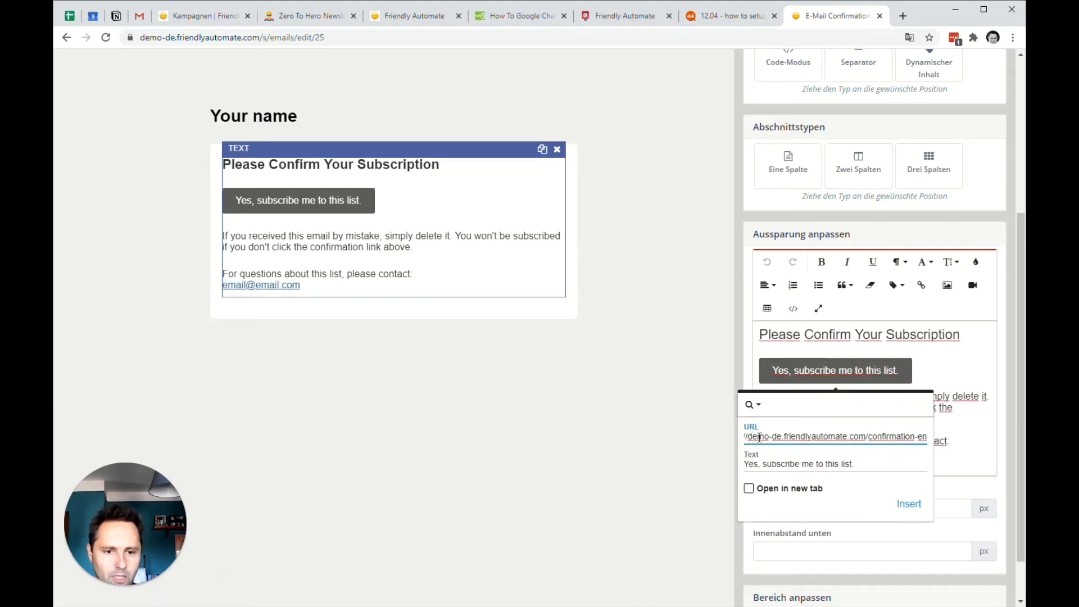
pyautogui.moveTo(761, 436); pyautogui.dragTo(963, 453)
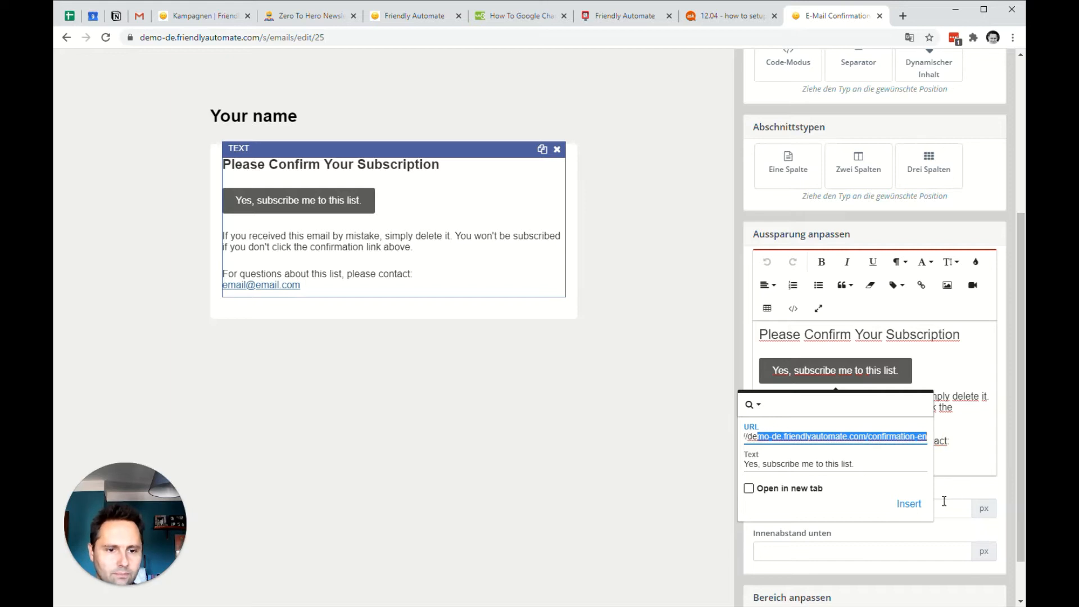
pyautogui.click(599, 415)
pyautogui.scroll(4, 785, 306)
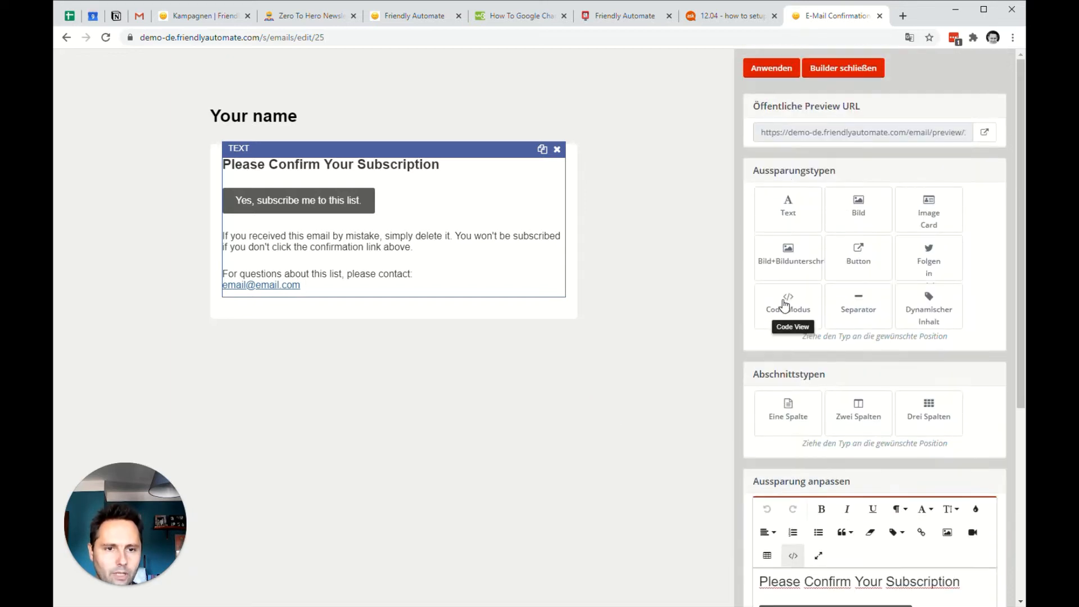
pyautogui.click(768, 67)
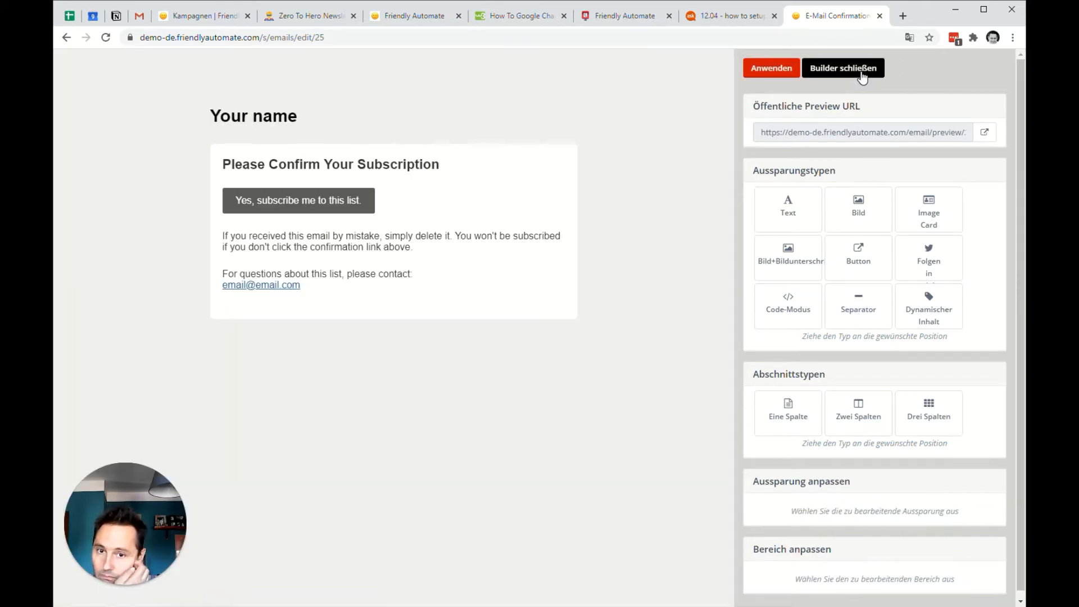
# Reopen the subscribe button's link in the text block, inspect its full URL and insert it again.
pyautogui.click(318, 208)
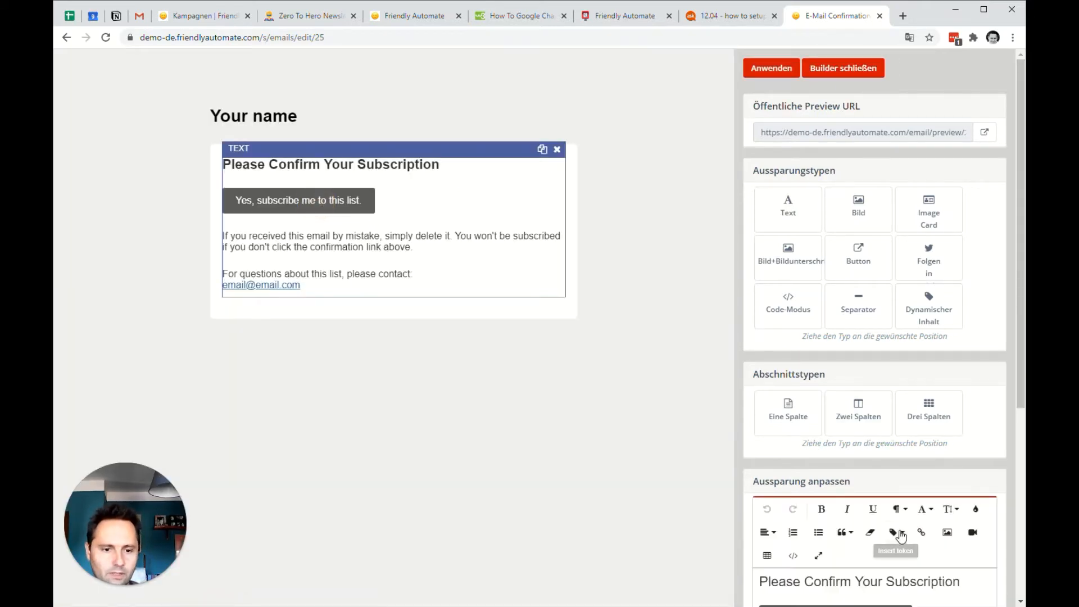
pyautogui.scroll(-3, 901, 523)
pyautogui.click(874, 444)
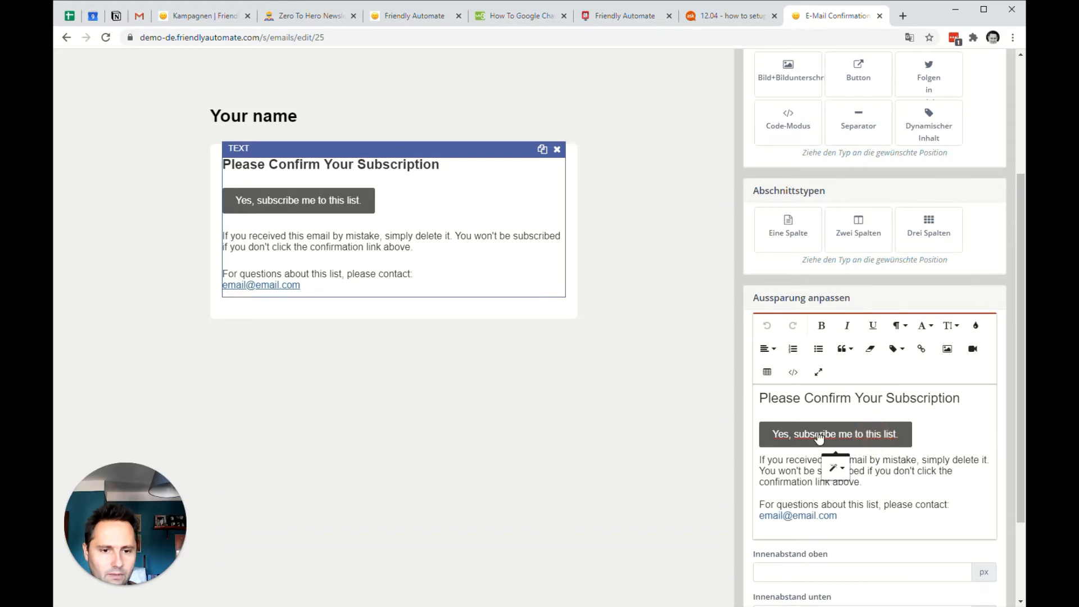
pyautogui.click(848, 469)
pyautogui.moveTo(866, 500); pyautogui.dragTo(930, 506)
pyautogui.click(918, 500)
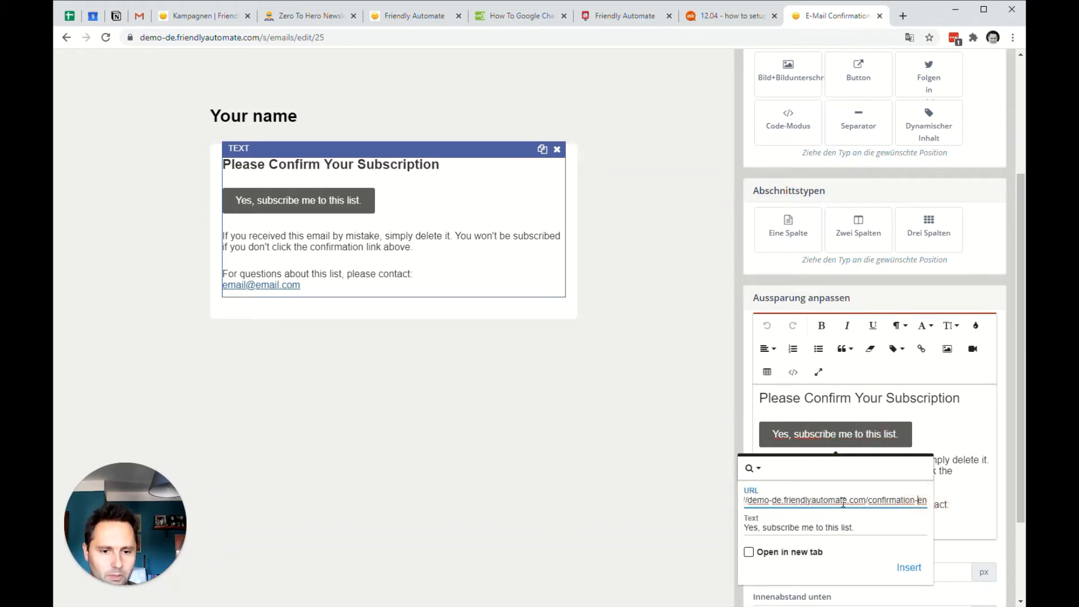
pyautogui.click(840, 500)
pyautogui.click(782, 501)
pyautogui.click(902, 564)
# Apply the builder changes, leave the builder, and save and close the Confirmation EN email.
pyautogui.scroll(4, 888, 168)
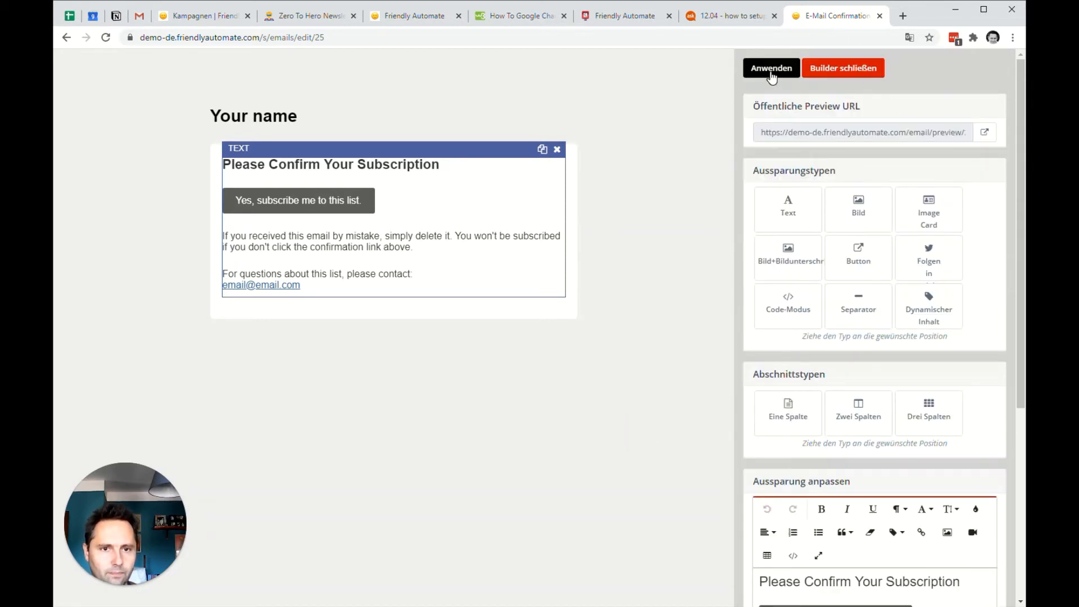
pyautogui.click(772, 70)
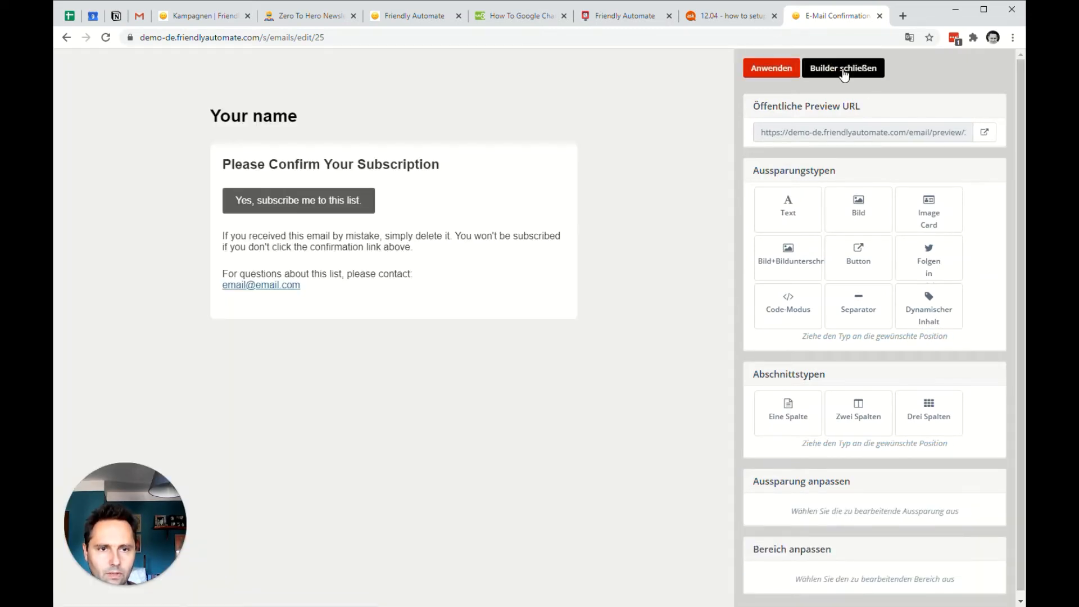
pyautogui.click(842, 66)
pyautogui.click(894, 105)
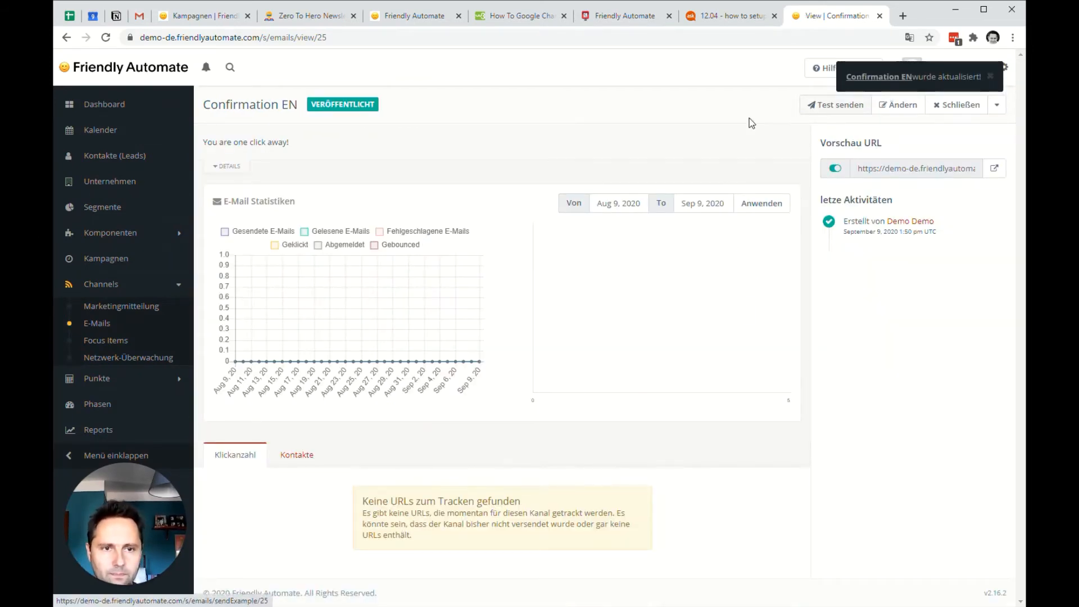
# Create another new template email in the E-Mails channel.
pyautogui.click(95, 324)
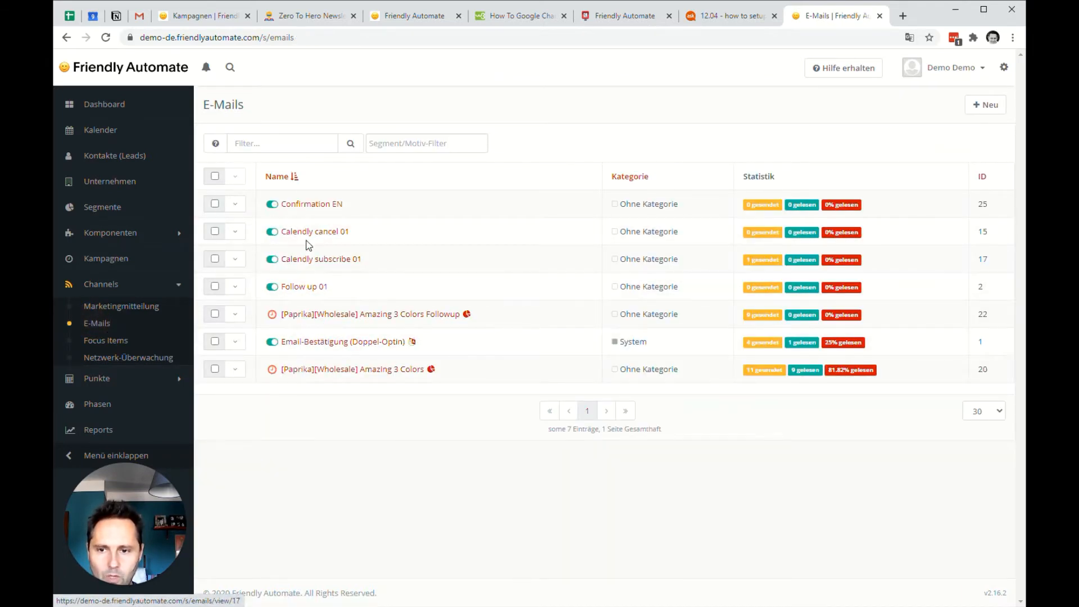
pyautogui.click(985, 105)
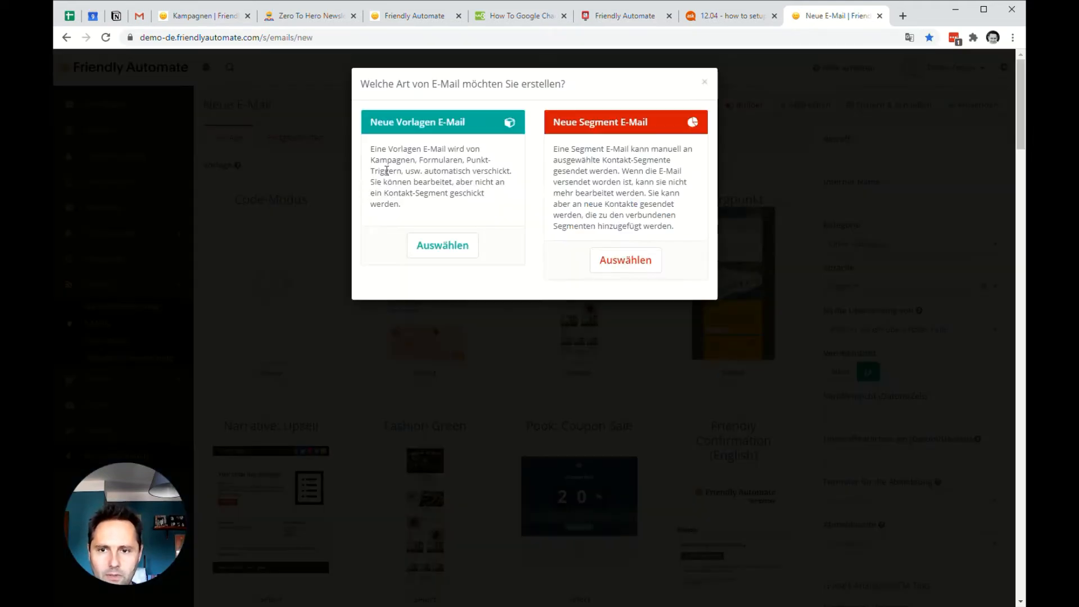
pyautogui.click(442, 245)
# Set the new email's subject to "Bitte bestätige Deine Anmeldung!" and its internal name to "Confirmation DE".
pyautogui.click(864, 156)
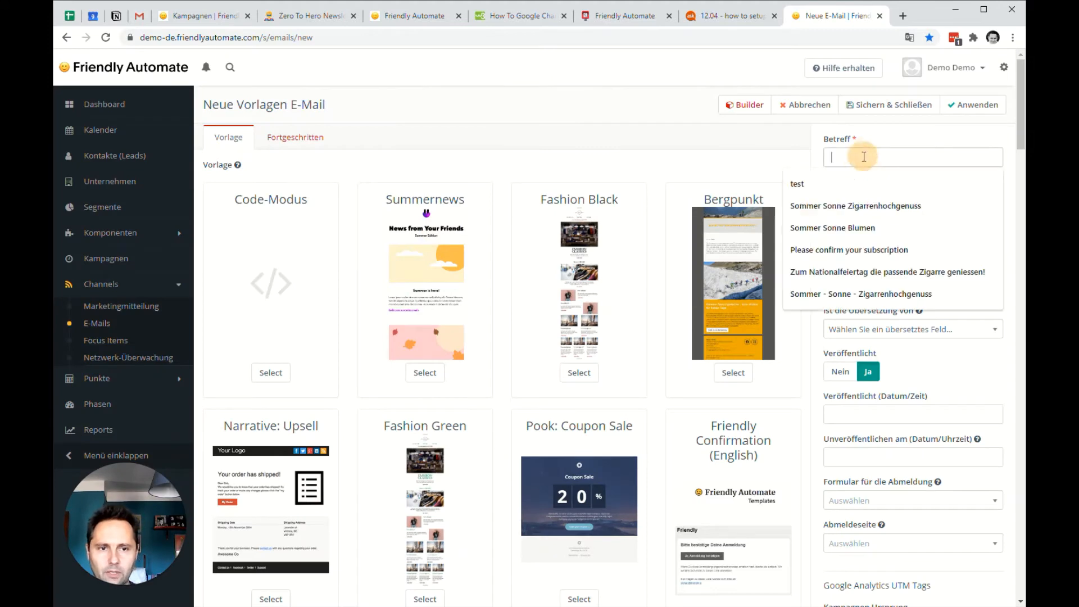
pyautogui.write('C')
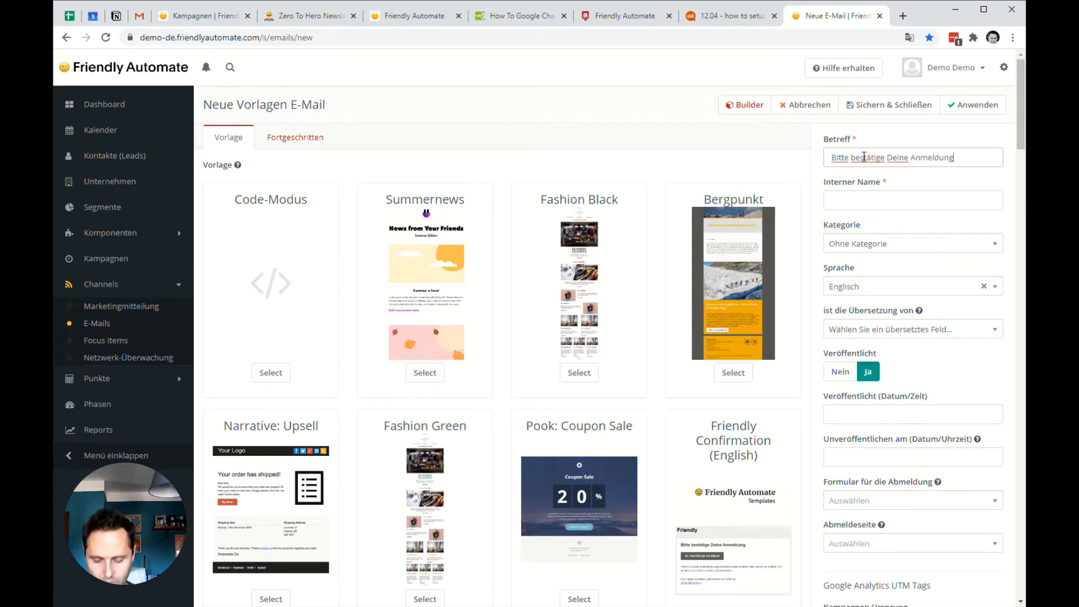
pyautogui.click(873, 203)
pyautogui.write('Con')
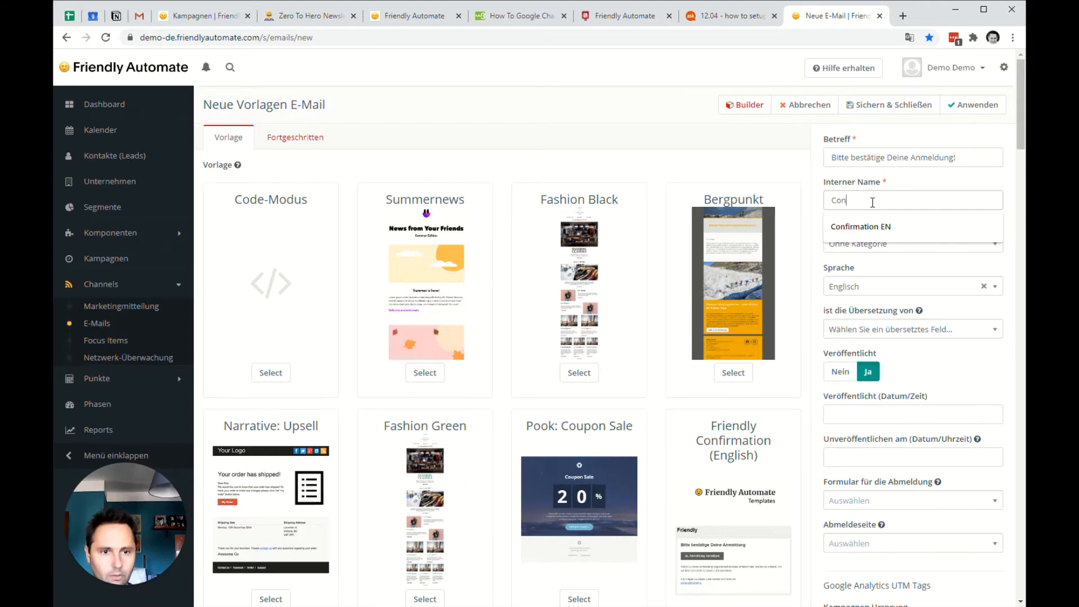
pyautogui.press('Down')
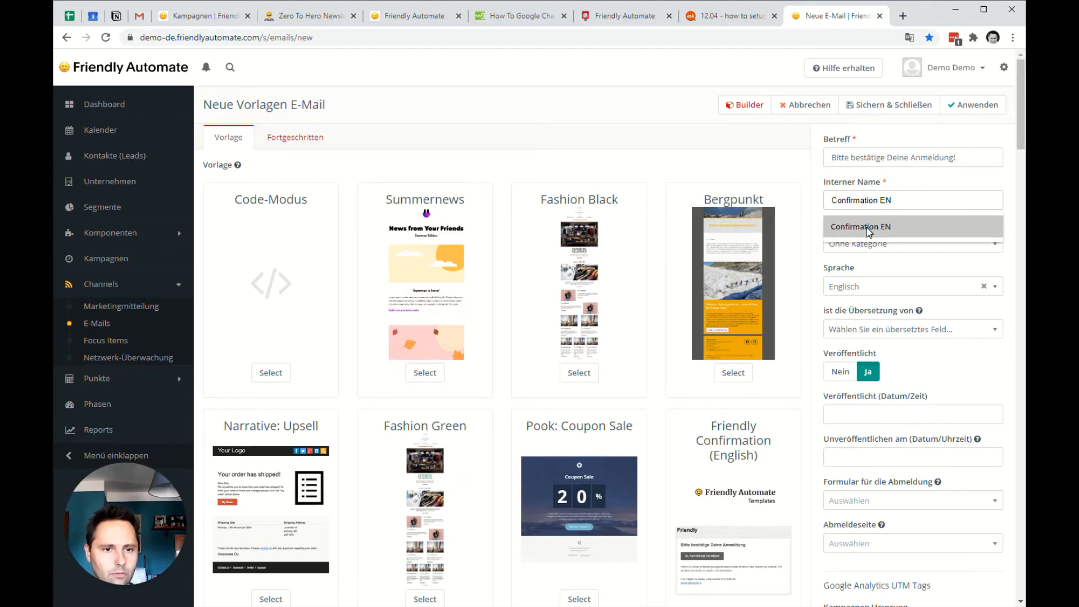
pyautogui.click(870, 231)
pyautogui.press('BackSpace')
pyautogui.press('BackSpace')
pyautogui.write('DE')
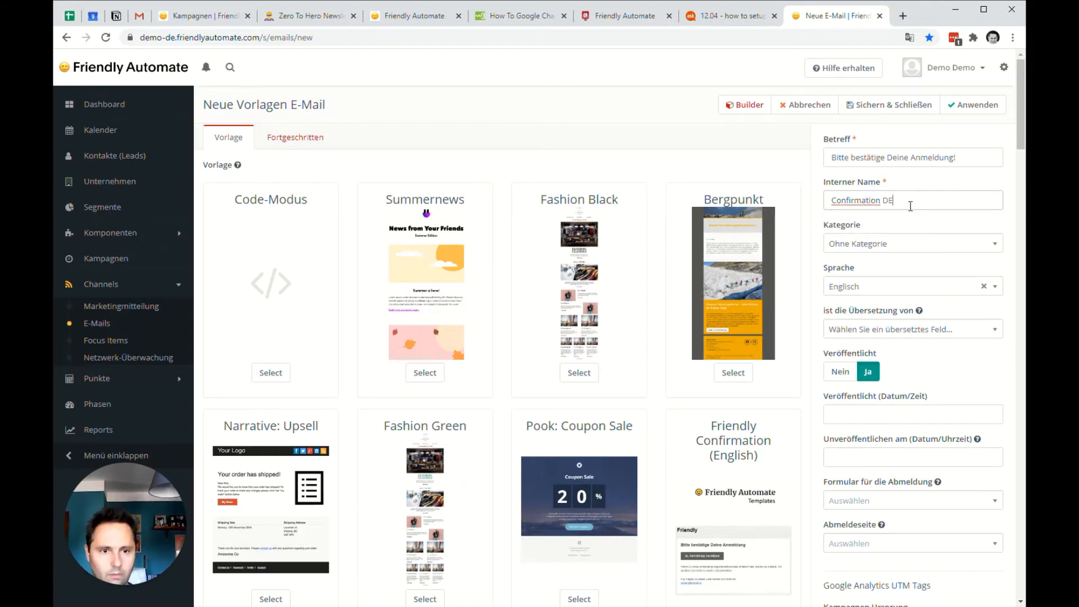
# Mark the email as a translation of Confirmation EN and apply the settings.
pyautogui.scroll(-2, 896, 382)
pyautogui.click(881, 208)
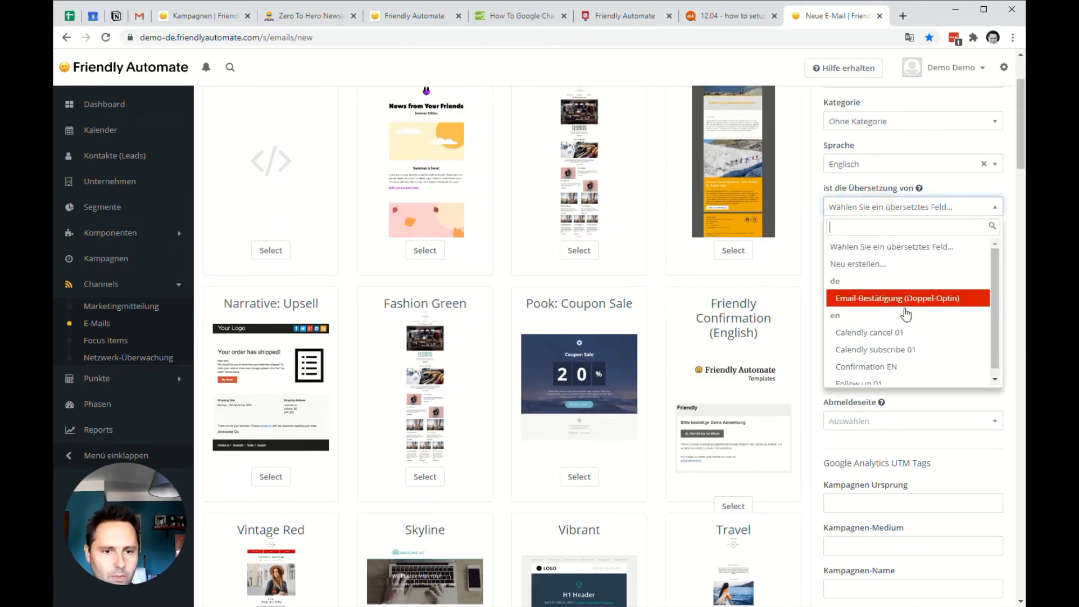
pyautogui.click(911, 366)
pyautogui.scroll(2, 910, 365)
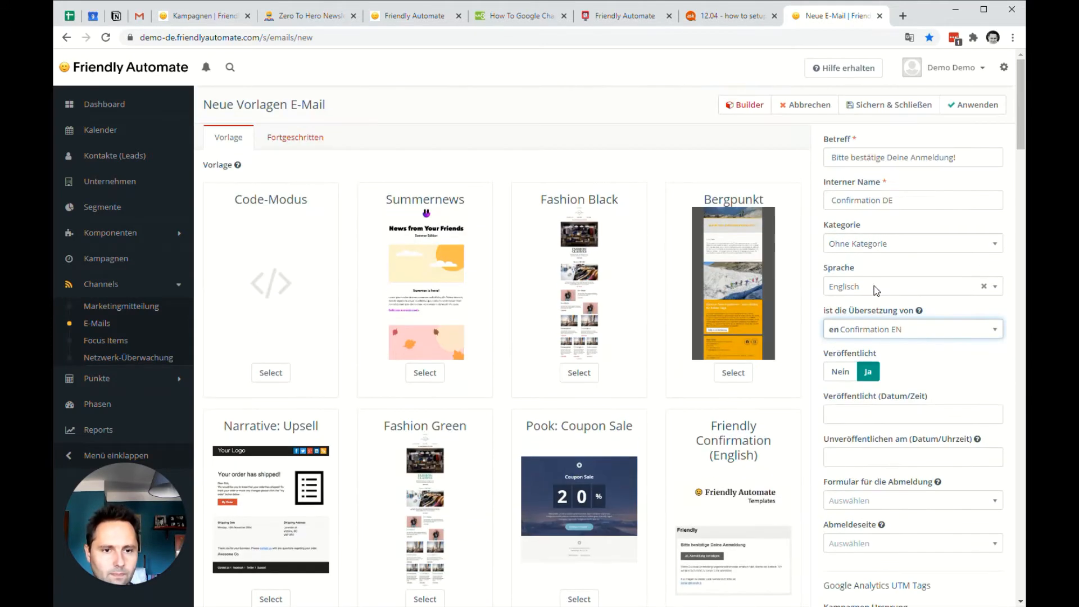
pyautogui.click(973, 104)
# Switch the email's theme to Friendly Confirmation (Deutsch), accepting the loss of its current content.
pyautogui.scroll(-20, 672, 354)
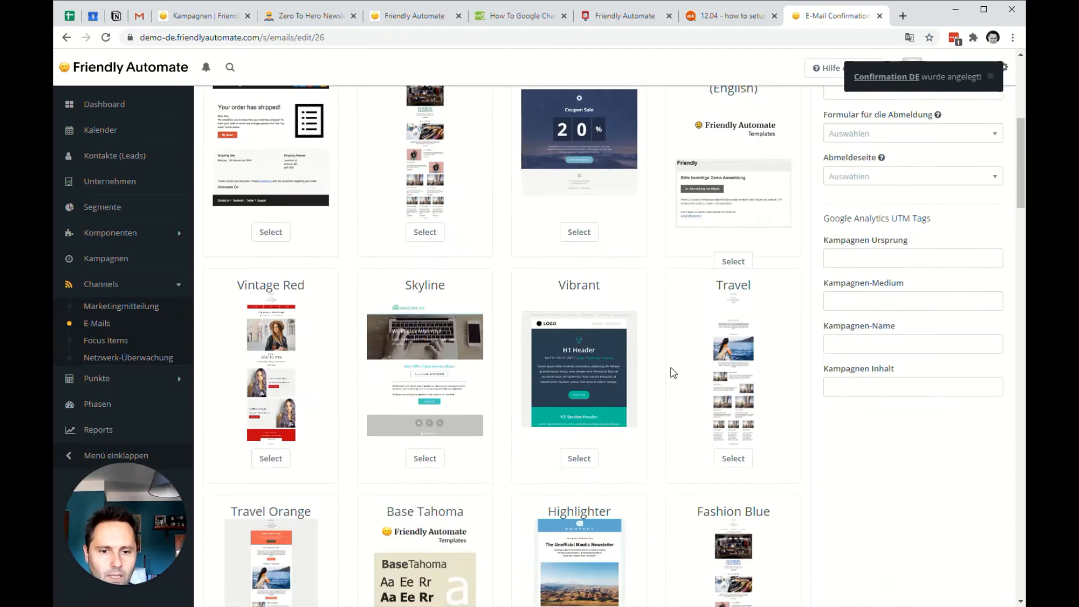
pyautogui.scroll(-13, 669, 395)
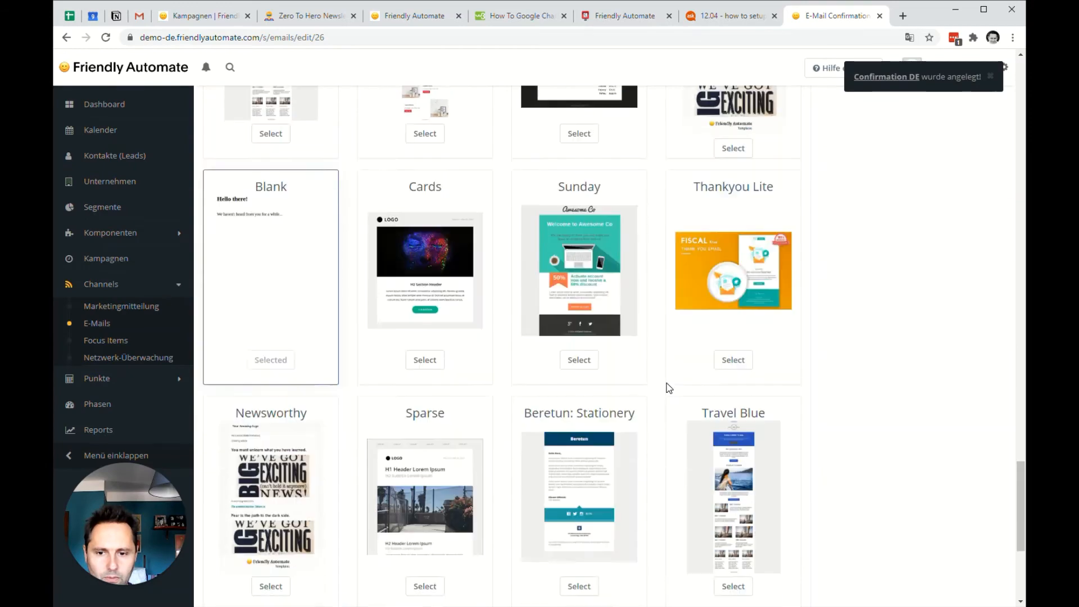
pyautogui.click(421, 563)
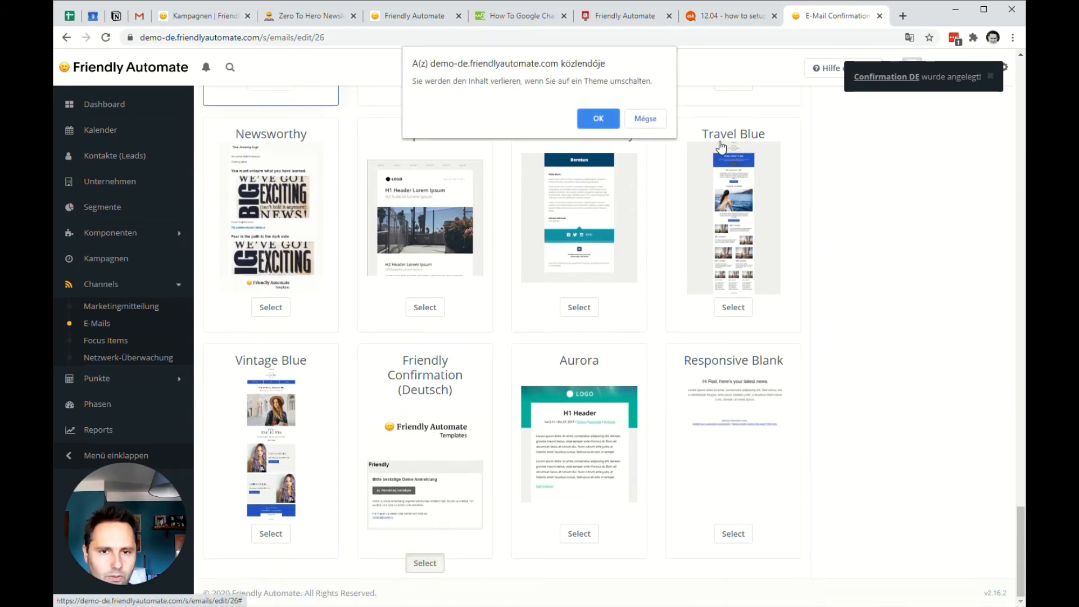
pyautogui.click(600, 119)
# In the builder, link the "Ja, Anmeldung bestätigen." button to the German landing page URL ending in /de/confirmation-de.
pyautogui.scroll(8, 879, 326)
pyautogui.scroll(20, 877, 332)
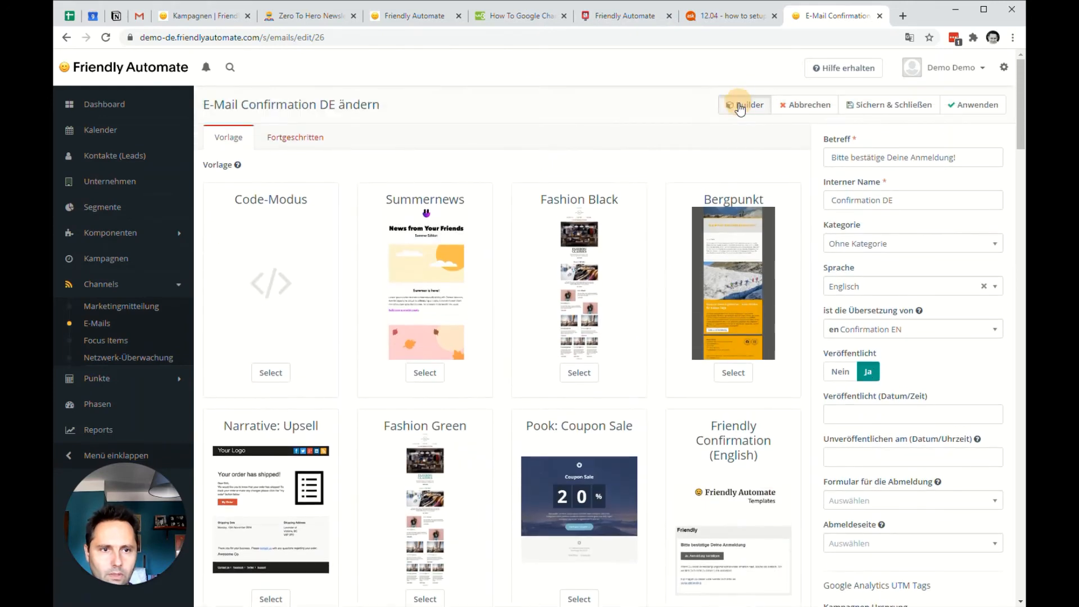
pyautogui.click(740, 106)
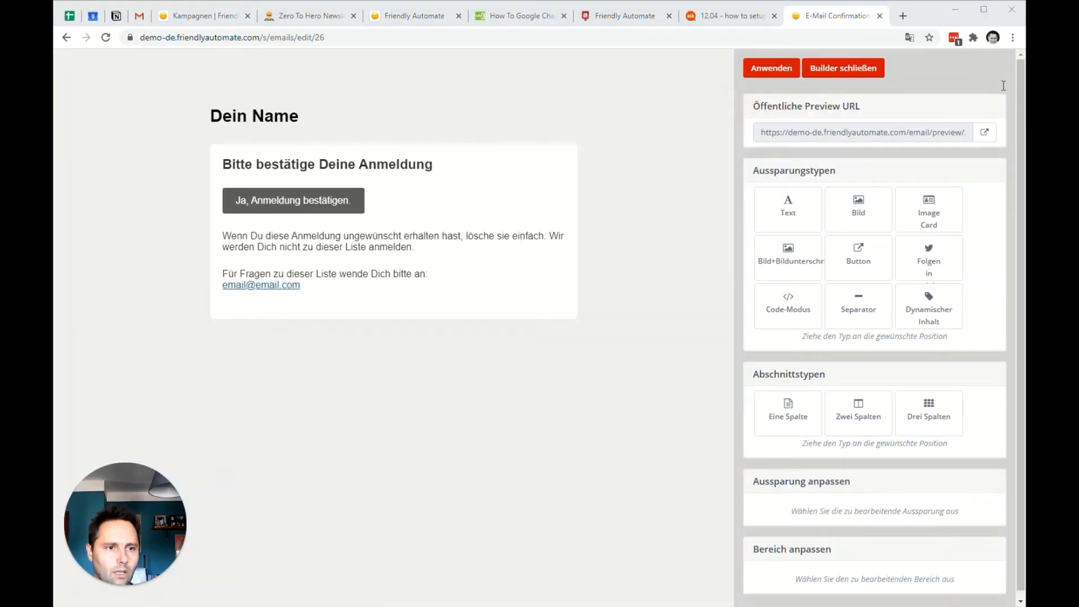
pyautogui.click(315, 204)
pyautogui.scroll(-5, 843, 365)
pyautogui.click(827, 319)
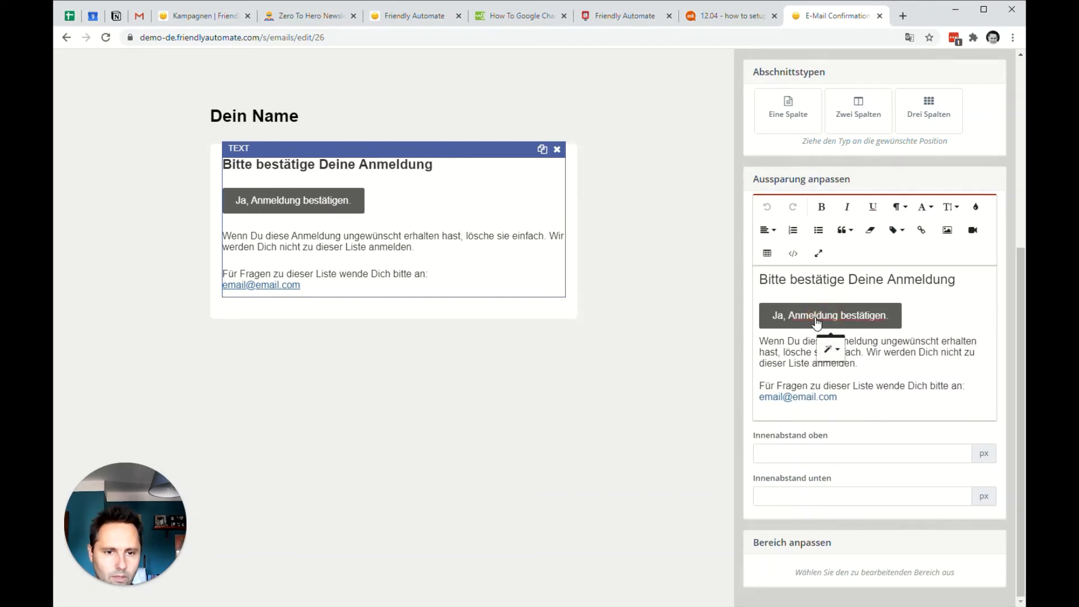
pyautogui.click(843, 351)
pyautogui.tripleClick(846, 382)
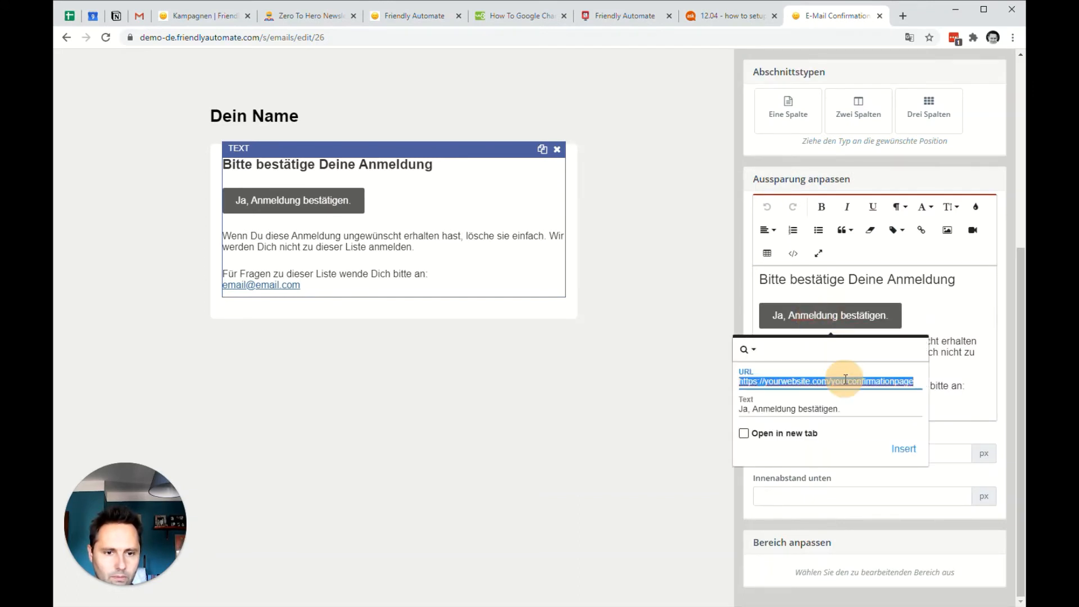
pyautogui.press('End')
pyautogui.doubleClick(854, 381)
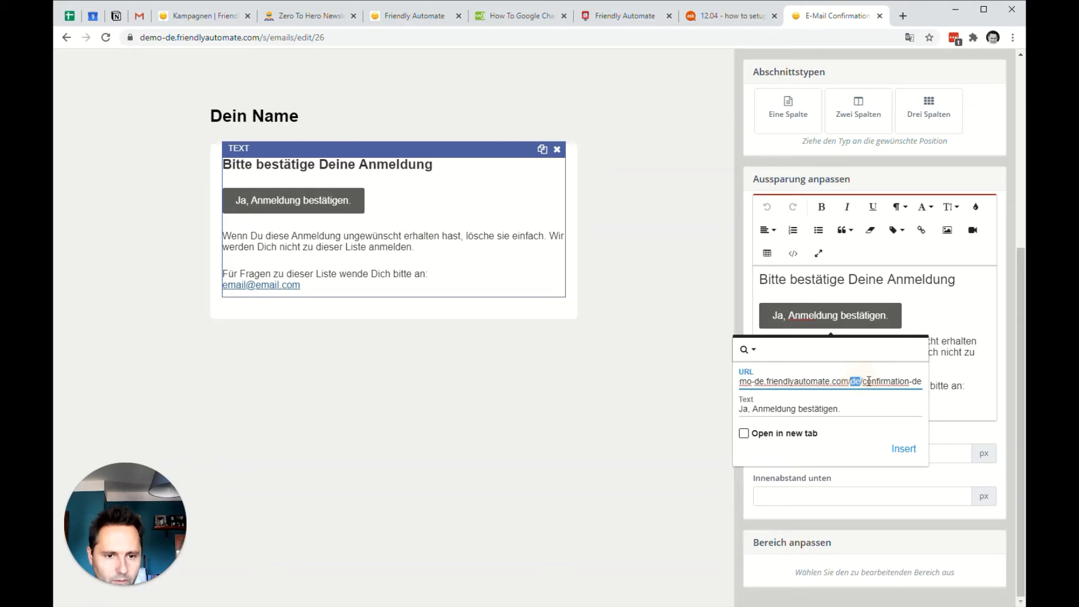
pyautogui.click(904, 450)
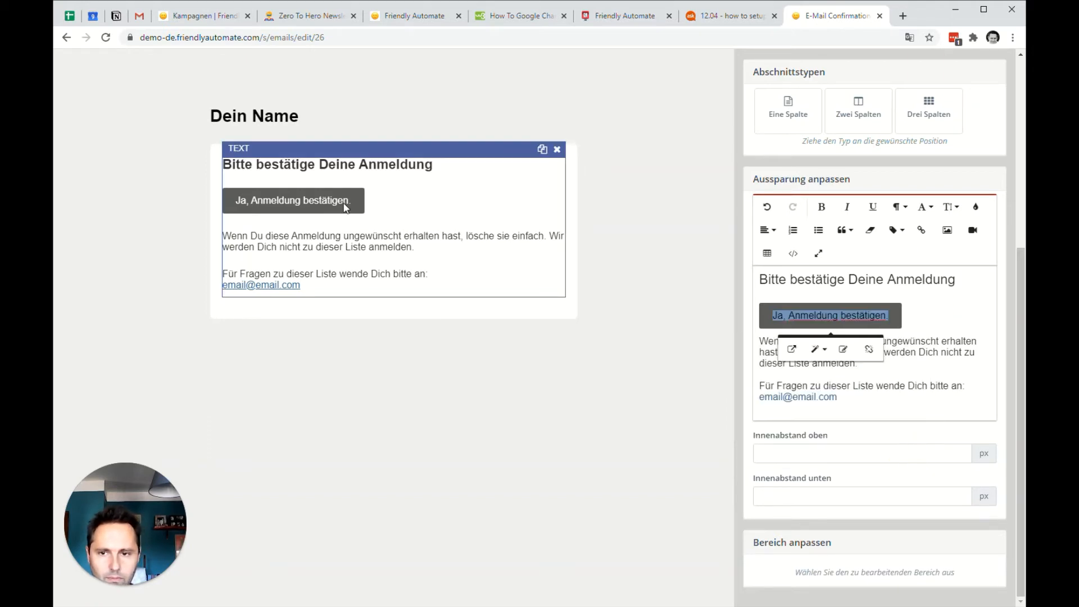
# Replace the "Dein Name" heading text with "Awesome Company" in the heading's source code.
pyautogui.click(260, 118)
pyautogui.click(827, 388)
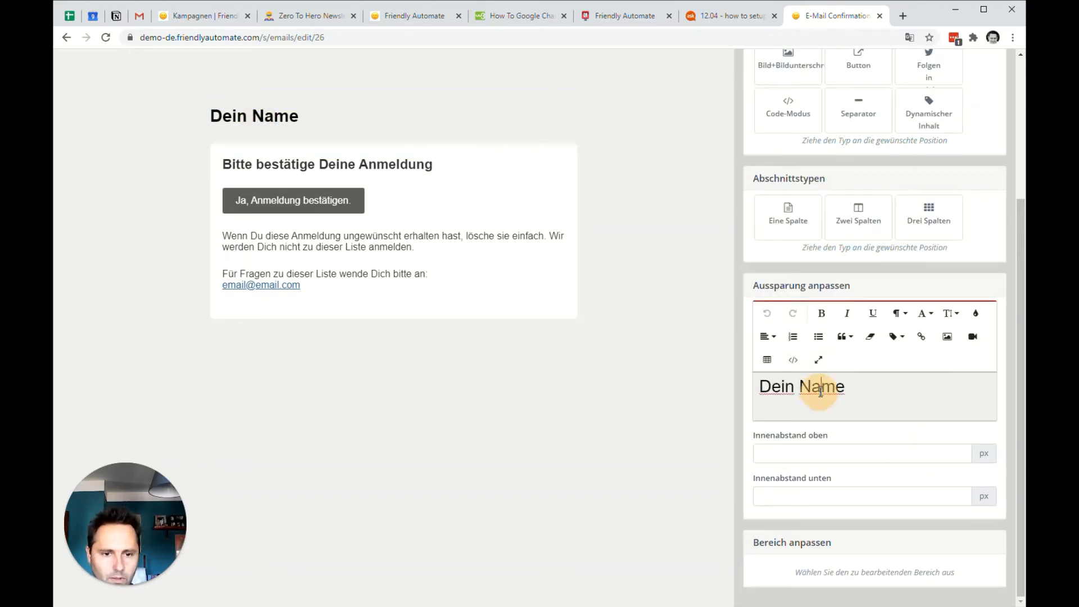
pyautogui.click(799, 367)
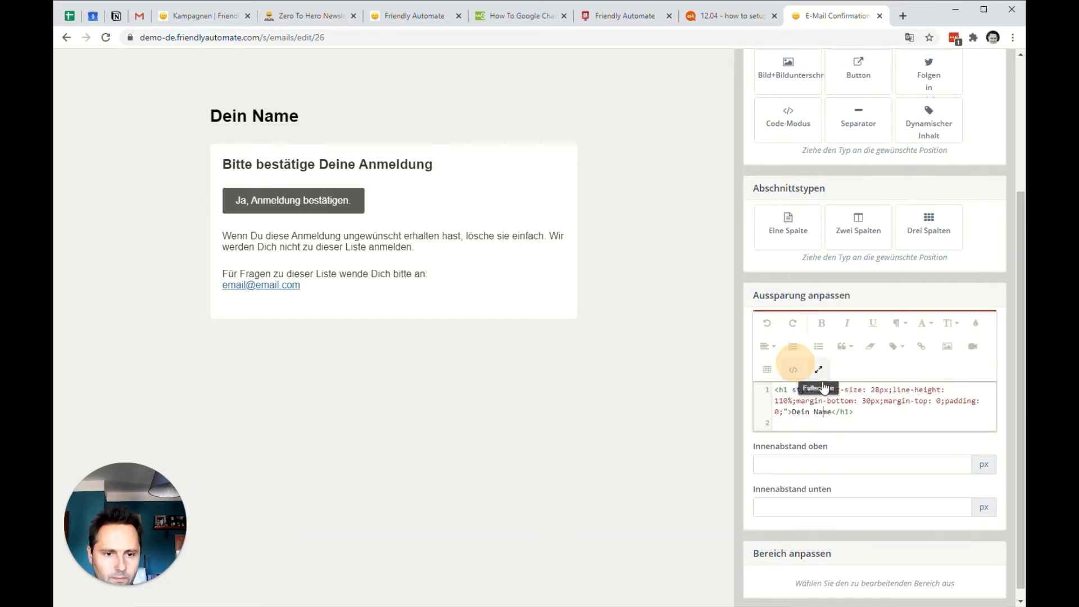
pyautogui.moveTo(831, 413); pyautogui.dragTo(796, 413)
pyautogui.press('BackSpace')
pyautogui.write('Awesome Company')
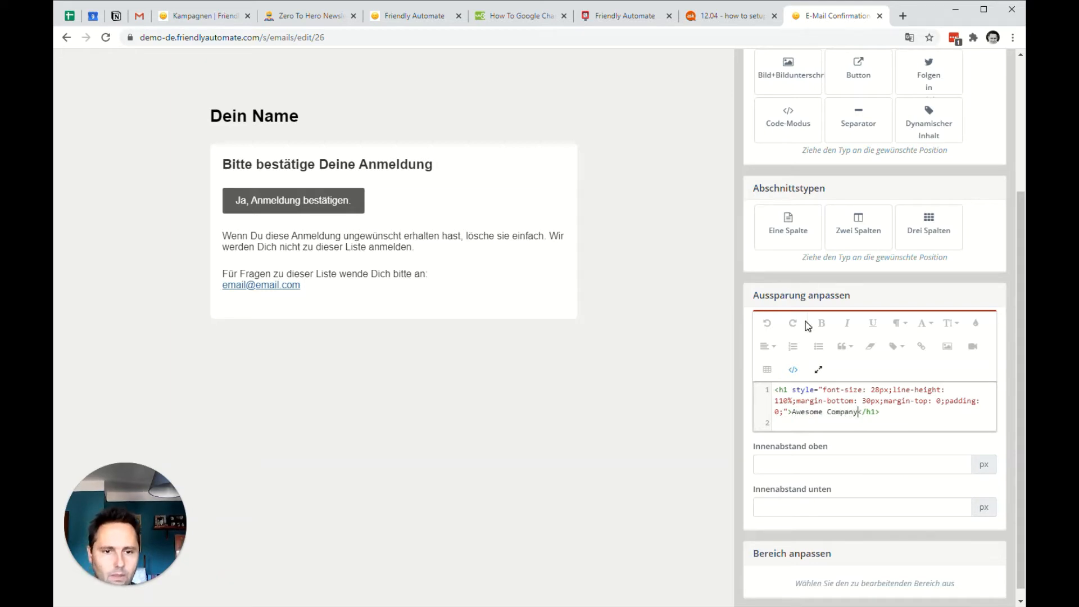
pyautogui.click(793, 369)
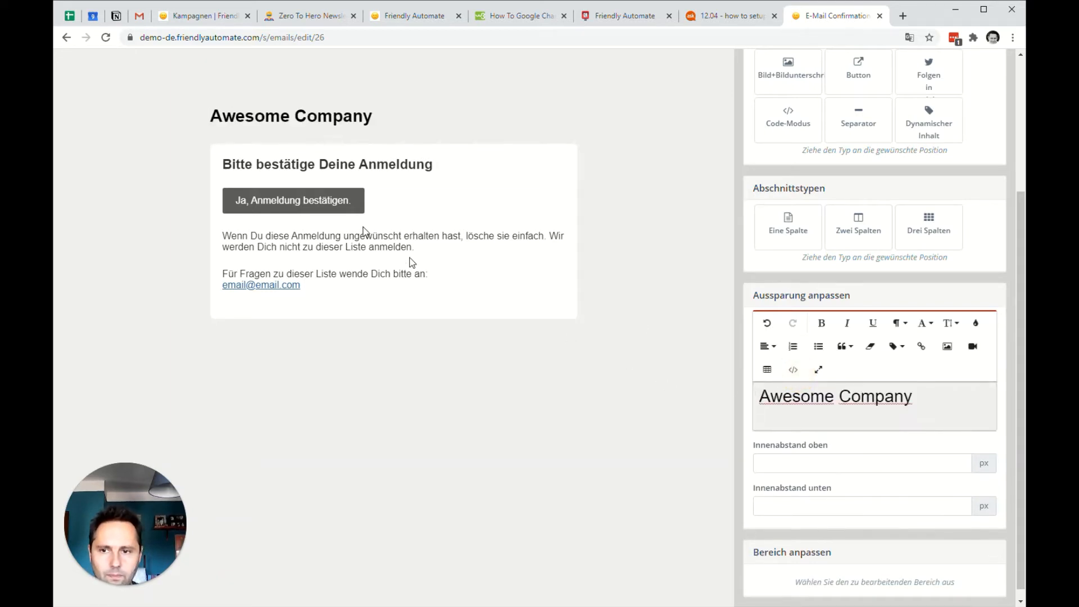
# Apply the builder changes, exit the builder, and save and close the Confirmation DE email.
pyautogui.scroll(3, 779, 306)
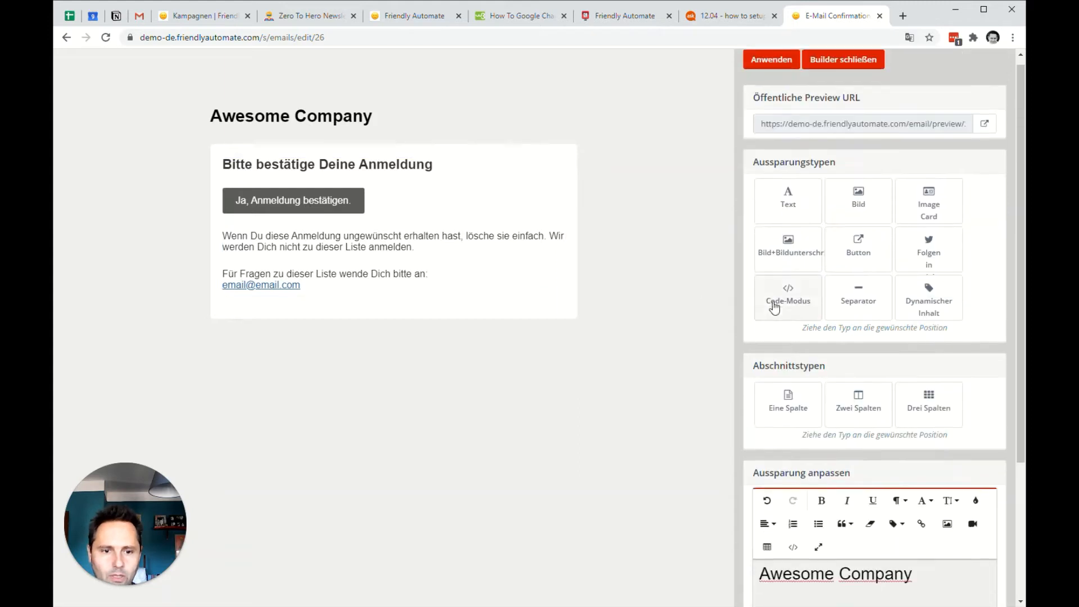
pyautogui.click(776, 70)
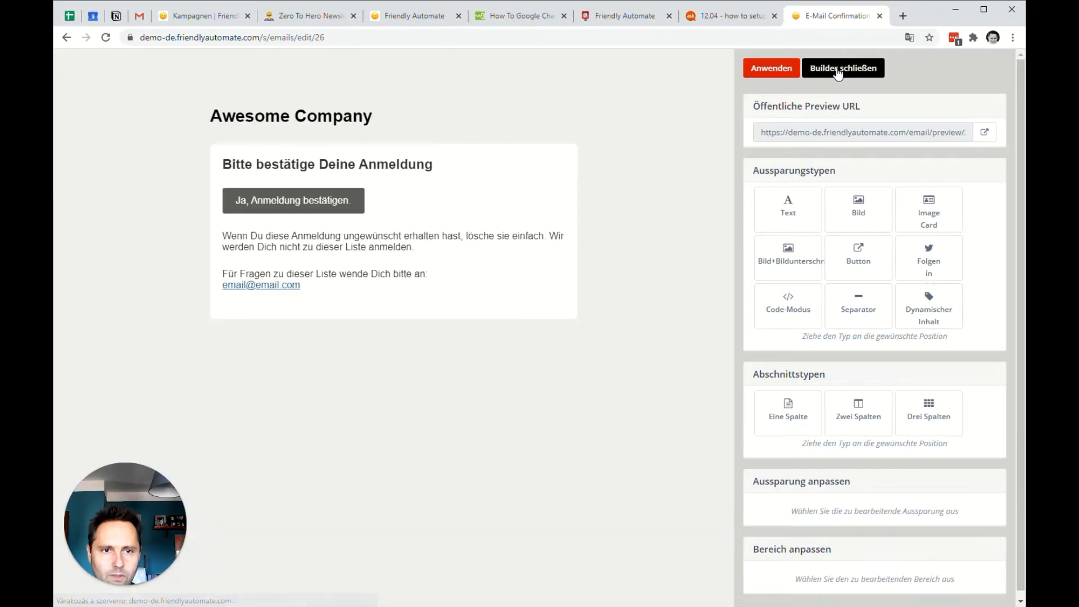
pyautogui.click(843, 68)
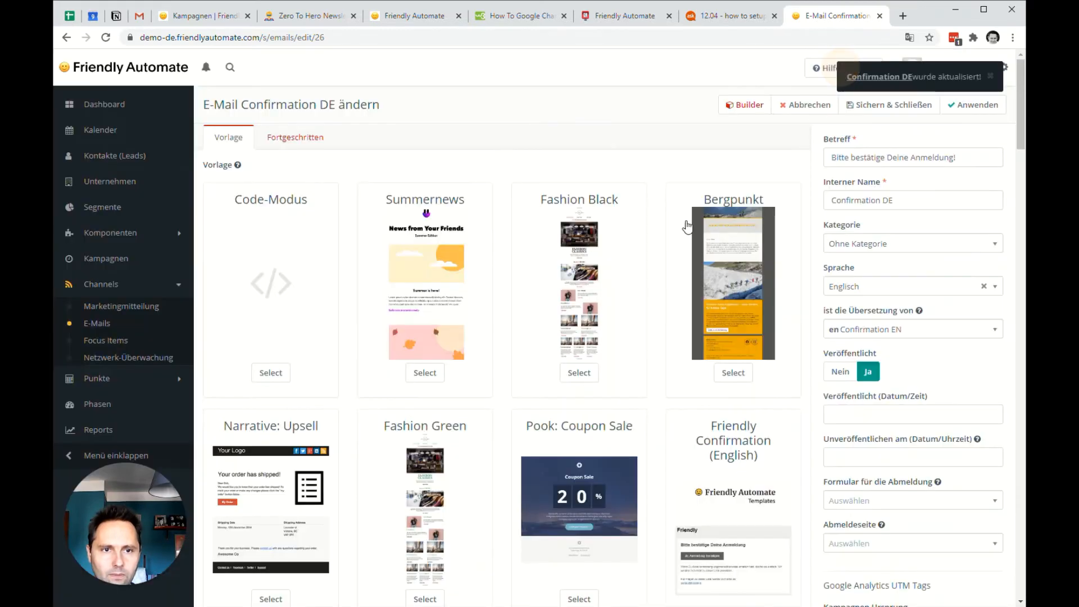
pyautogui.click(876, 109)
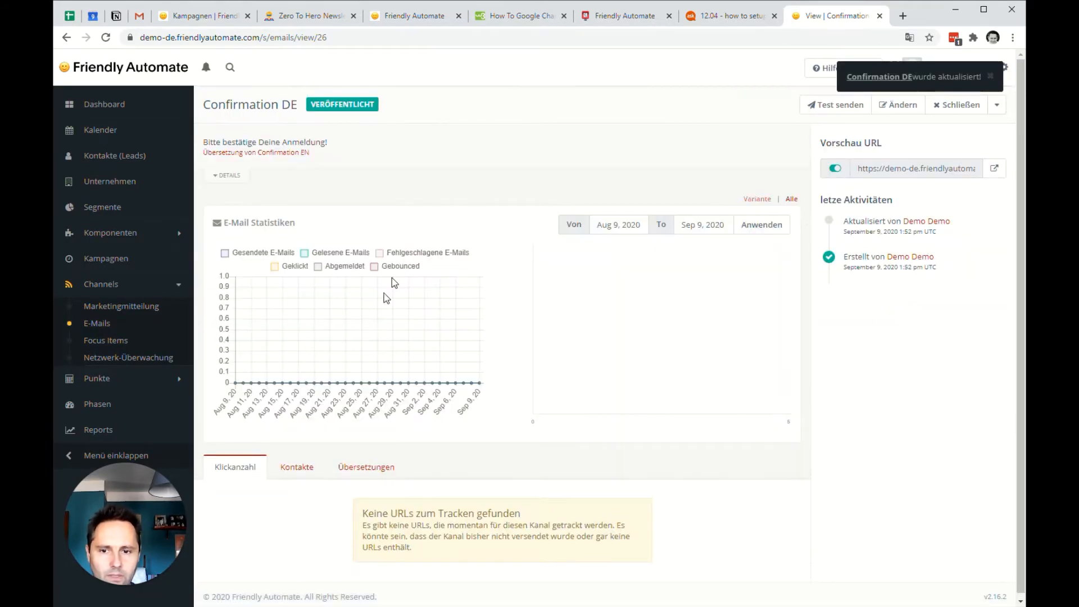
# Open the Confirmation EN email from the email list and view its translations.
pyautogui.click(94, 329)
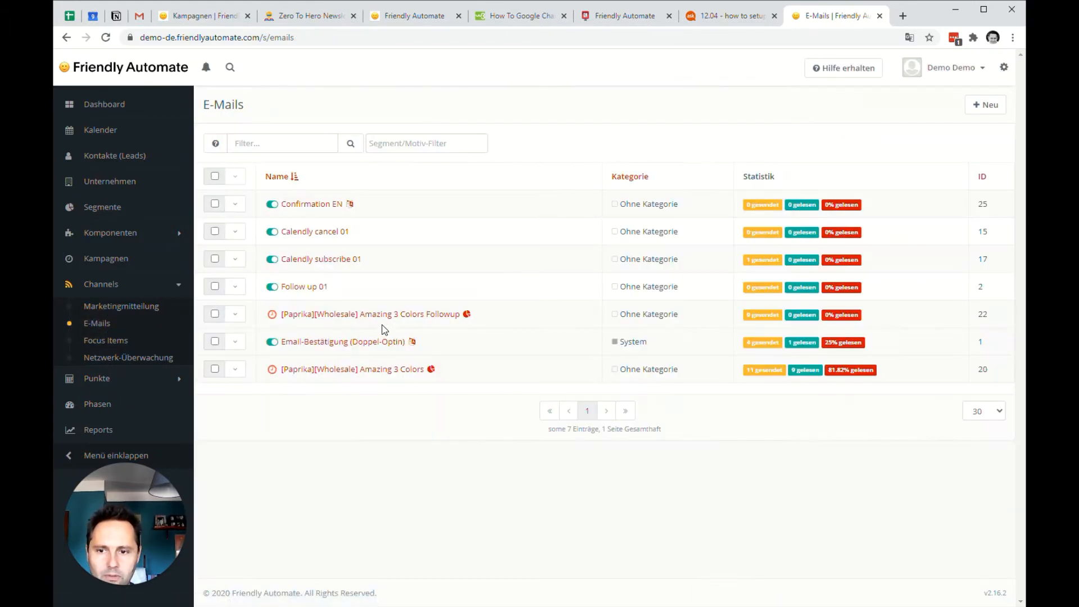
pyautogui.click(313, 204)
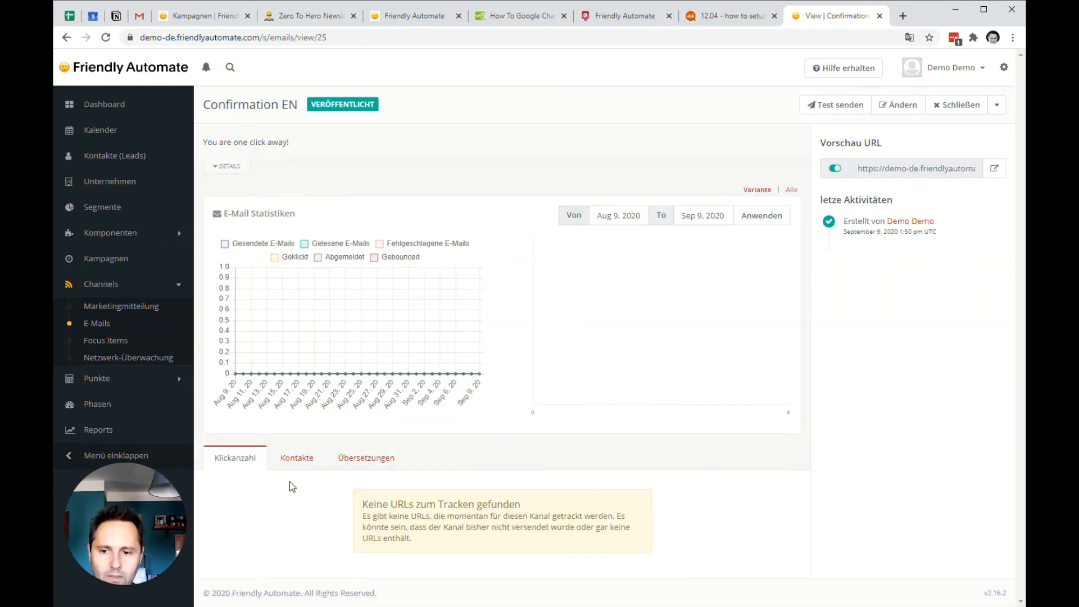
pyautogui.click(374, 461)
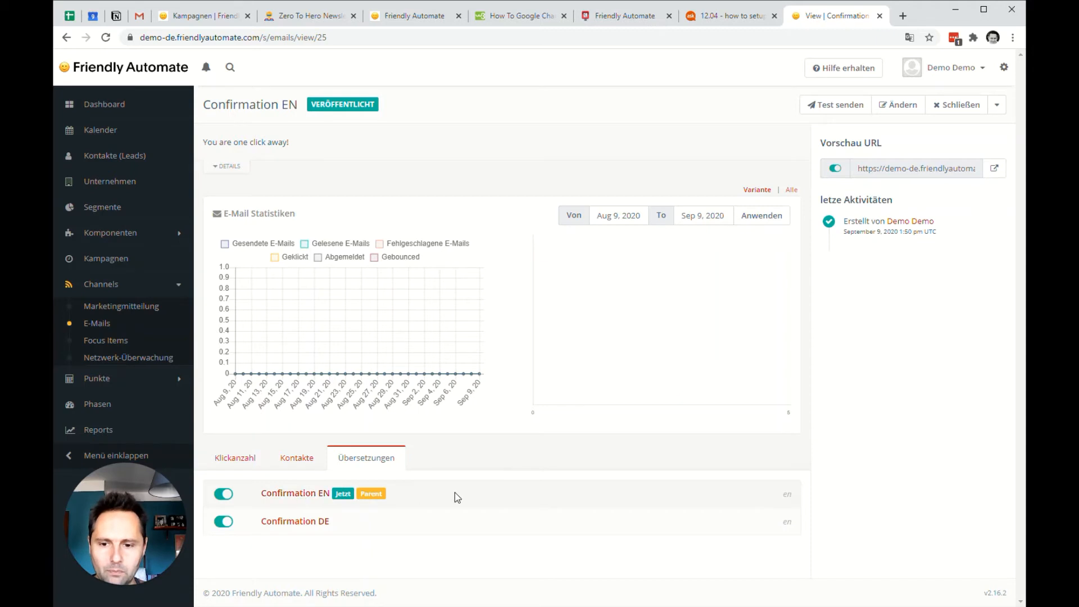
pyautogui.moveTo(364, 494); pyautogui.dragTo(381, 494)
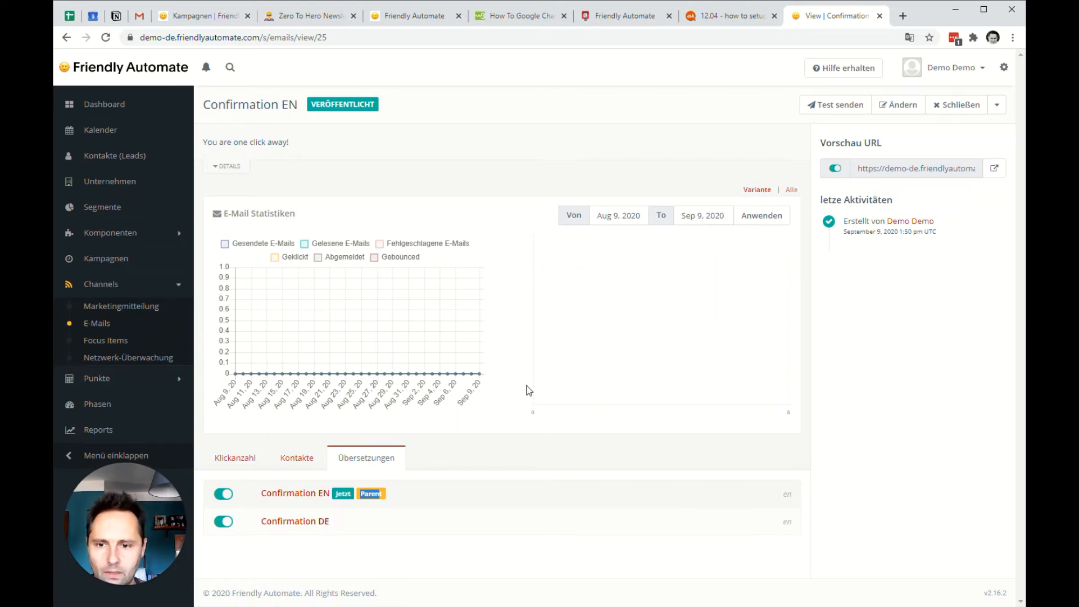
pyautogui.click(389, 500)
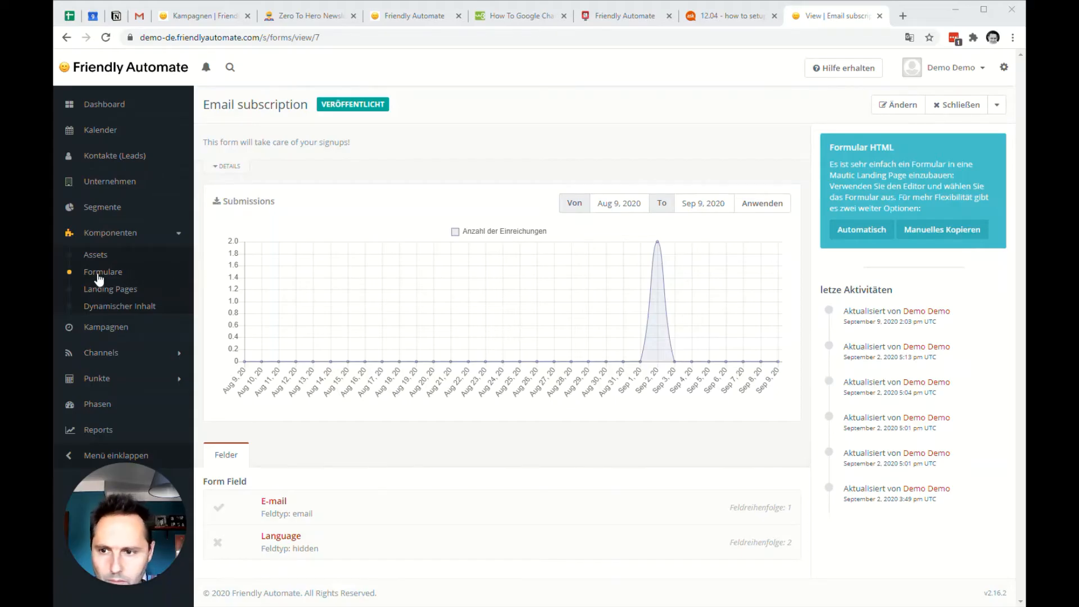
# Sort the forms list by ID and open the Email subscription form for editing.
pyautogui.click(101, 272)
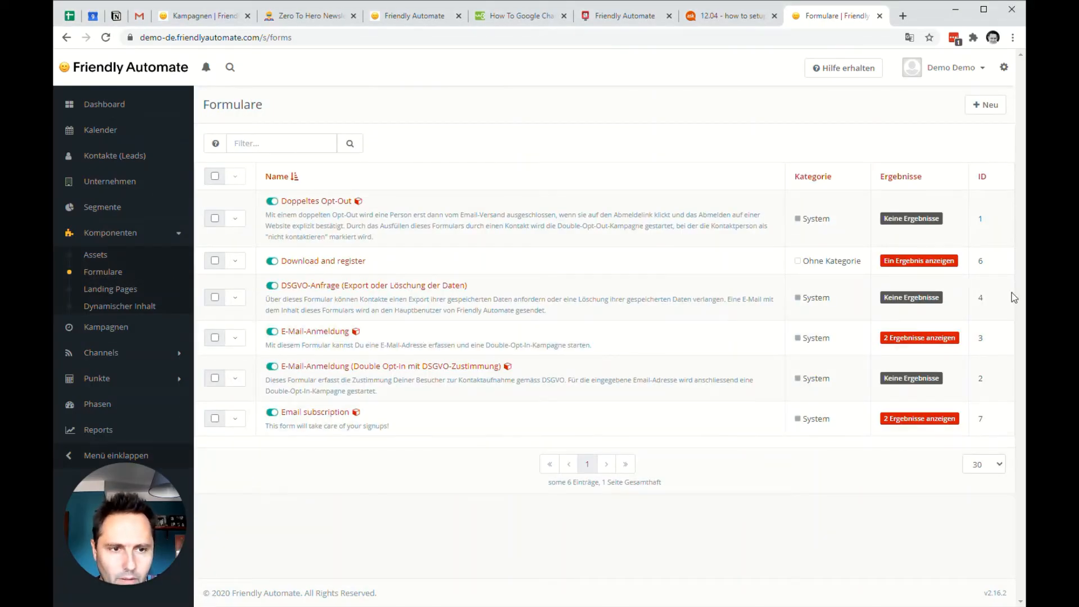
pyautogui.click(983, 176)
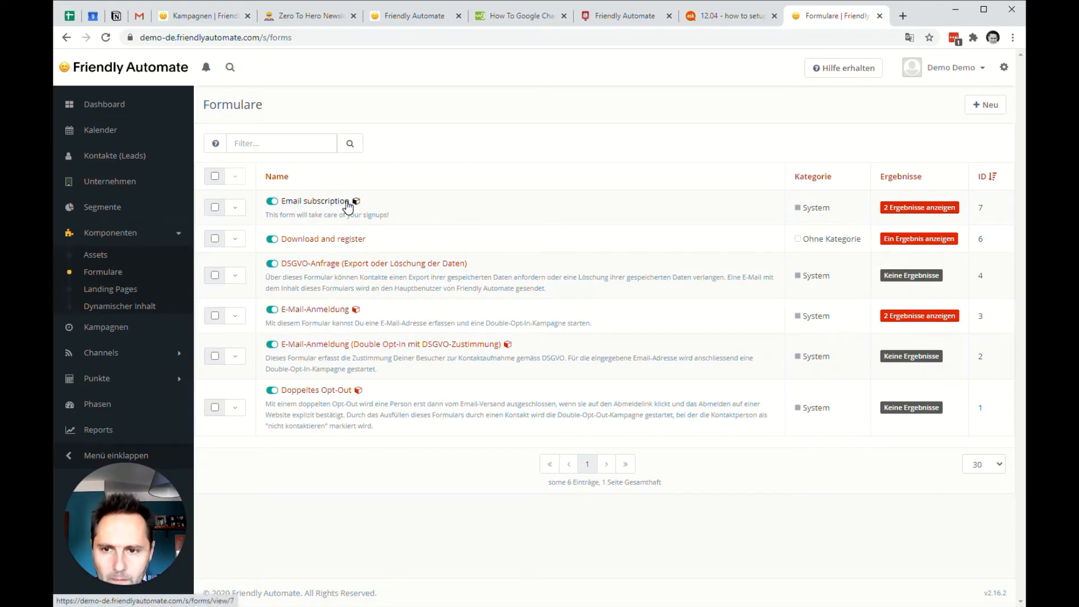
pyautogui.moveTo(358, 207)
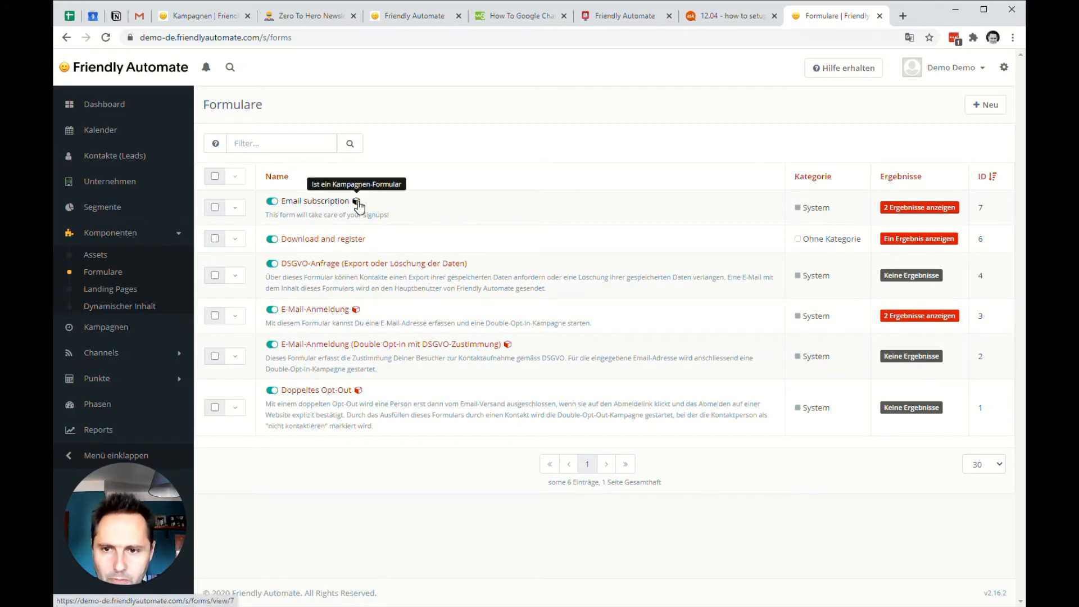
pyautogui.click(330, 201)
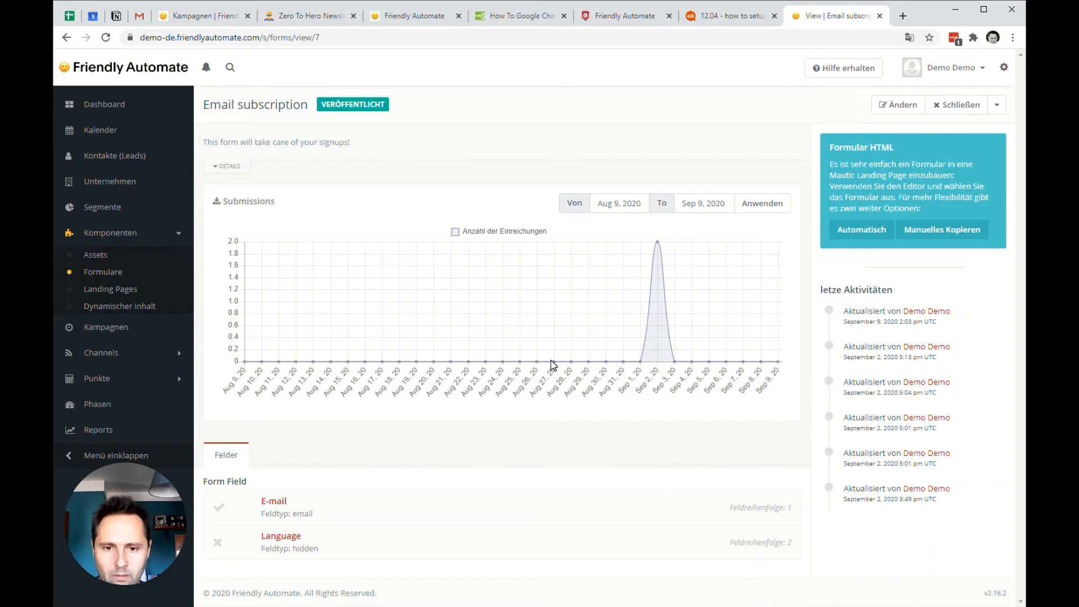
pyautogui.click(904, 104)
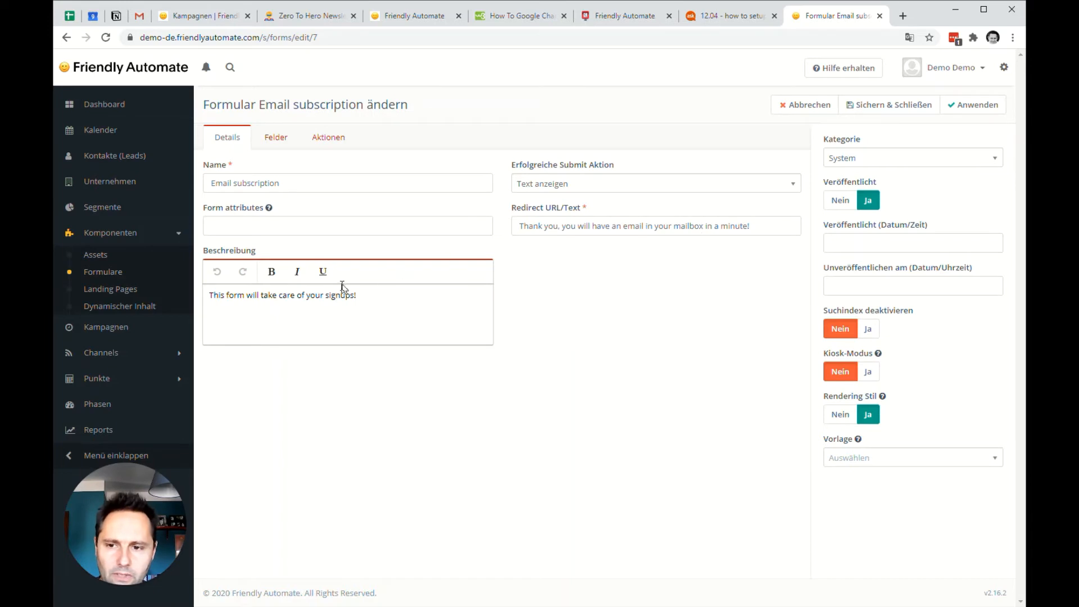
# Open the form's hidden Language field and examine its default value.
pyautogui.click(275, 139)
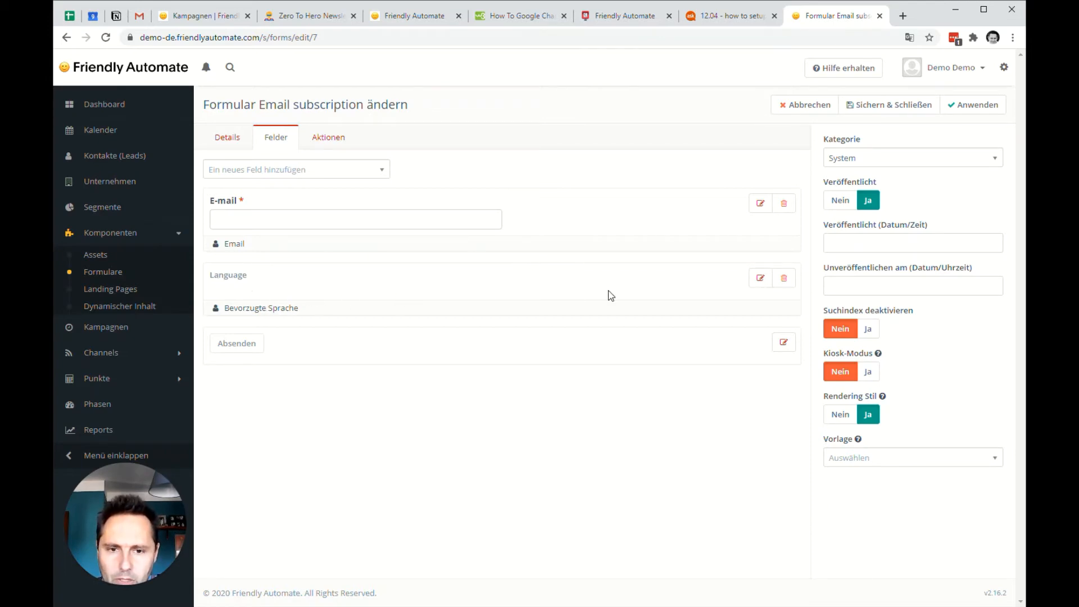
pyautogui.click(754, 281)
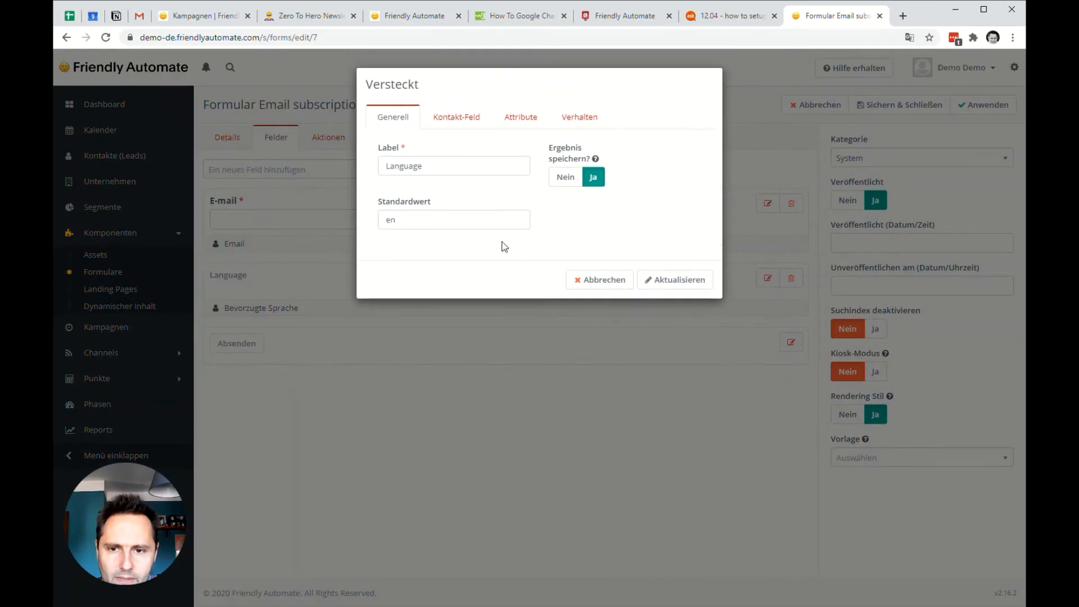
pyautogui.click(407, 220)
pyautogui.moveTo(396, 219)
pyautogui.mouseDown()
pyautogui.moveTo(385, 220)
pyautogui.moveTo(398, 223)
pyautogui.mouseUp()
pyautogui.click(406, 222)
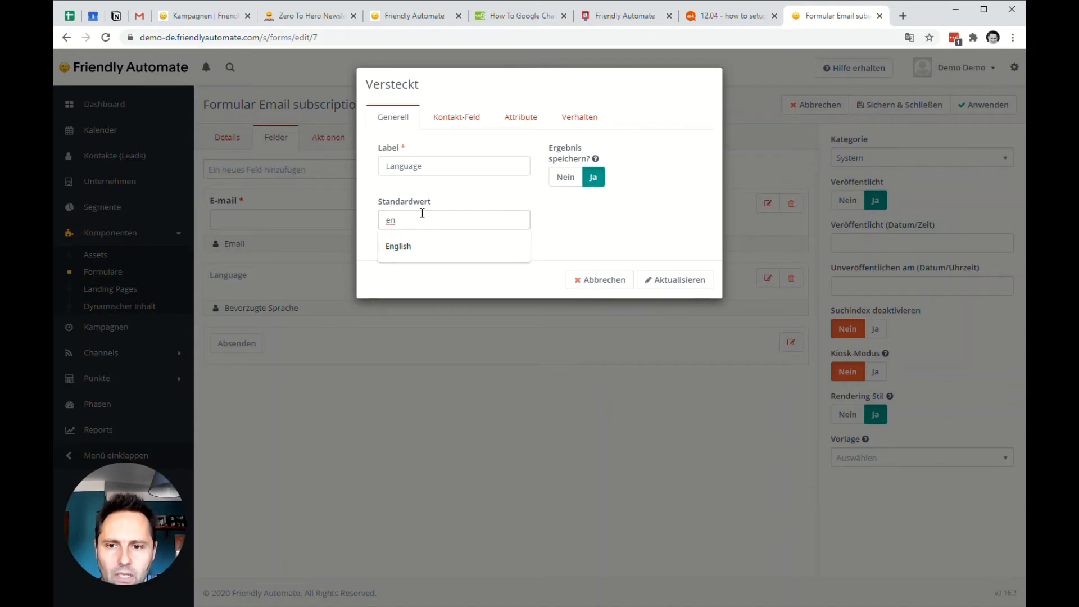
pyautogui.click(429, 193)
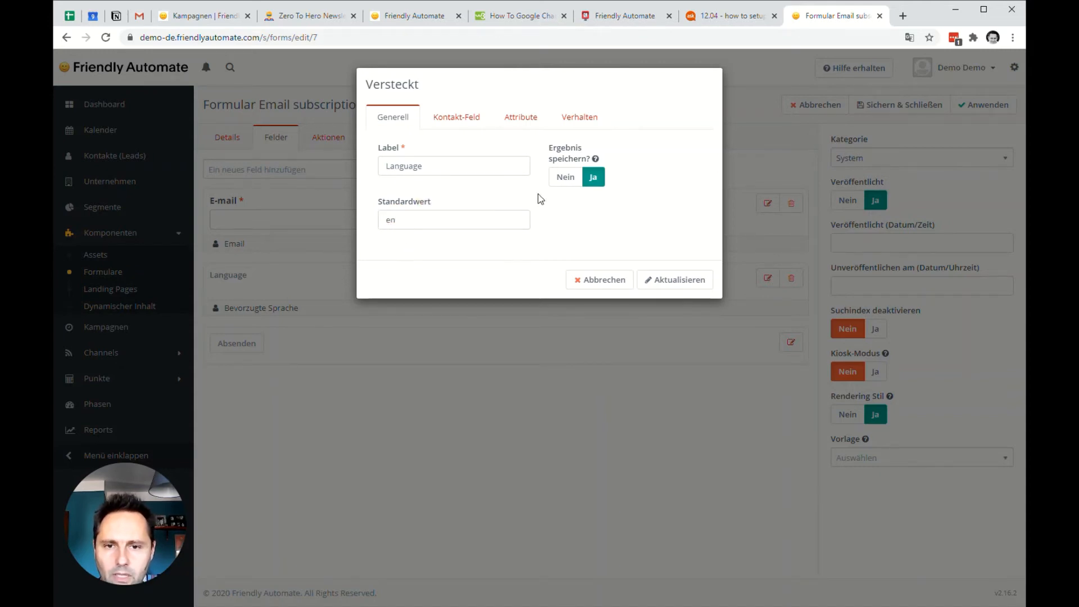
# Examine the Language field's contact mapping and behavior, close it without changes, and check the form's submit actions and details.
pyautogui.click(448, 121)
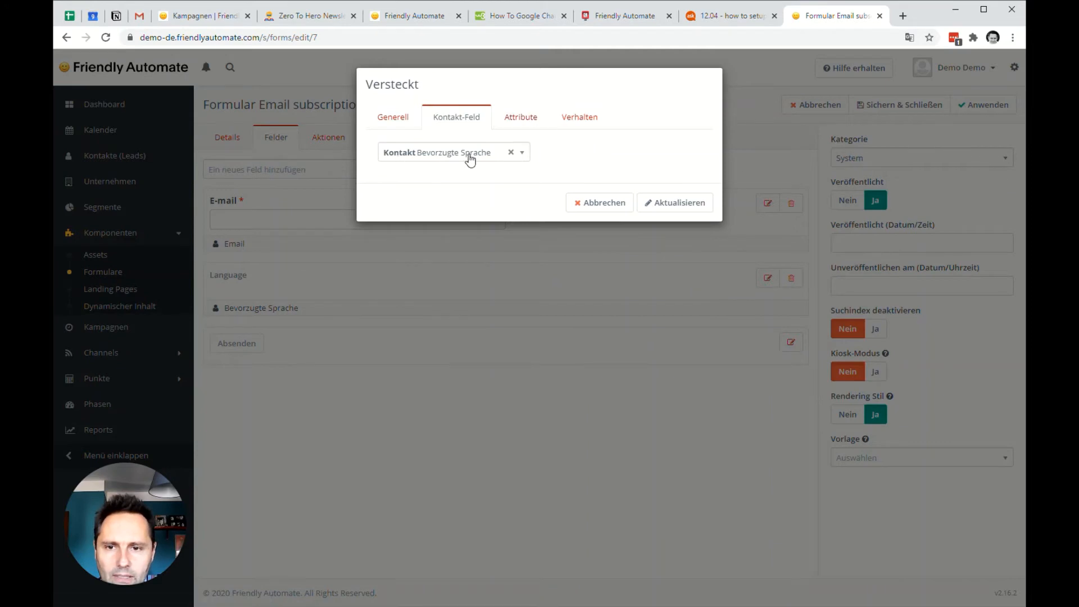
pyautogui.click(513, 120)
pyautogui.click(596, 125)
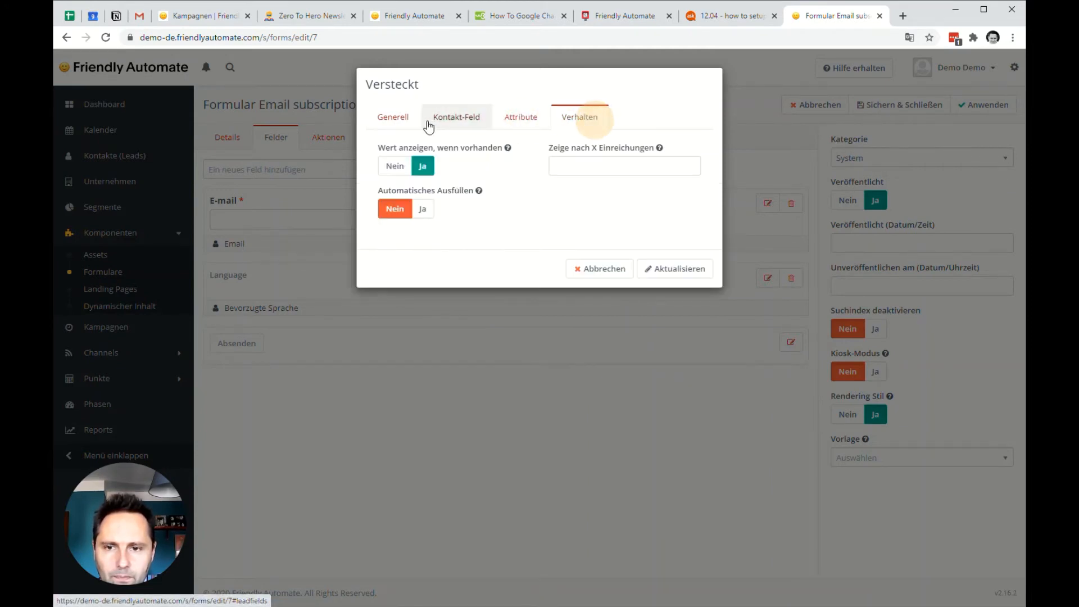
pyautogui.click(385, 121)
pyautogui.click(590, 281)
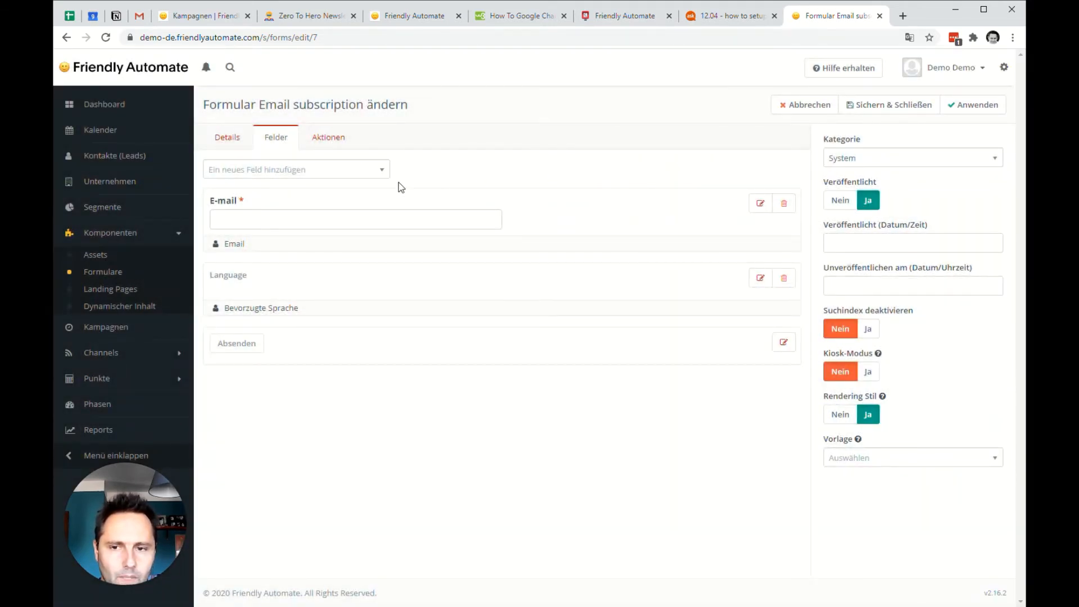
pyautogui.click(327, 137)
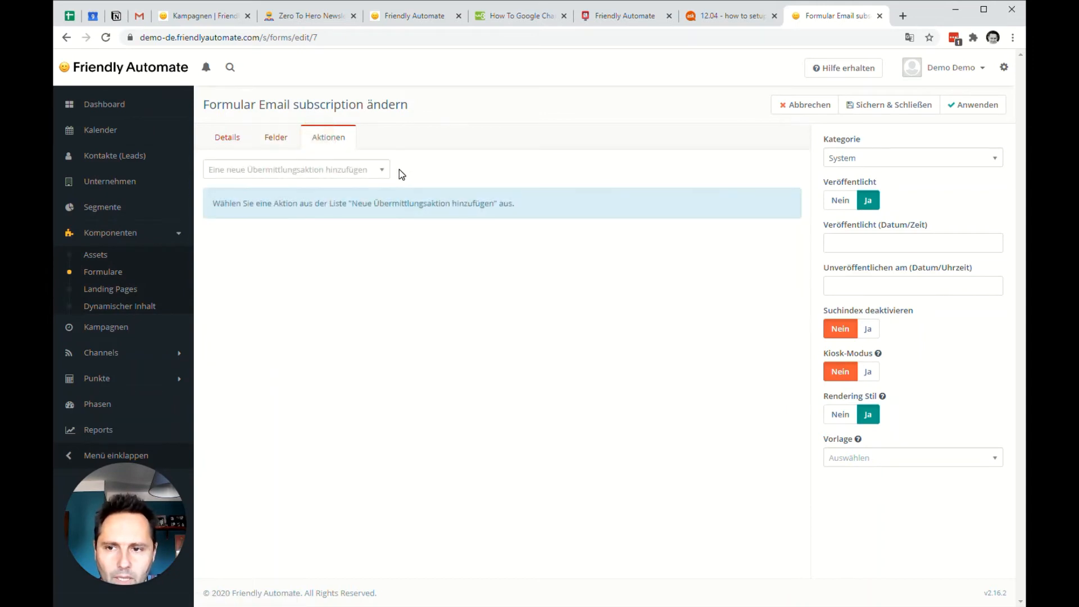
pyautogui.click(227, 139)
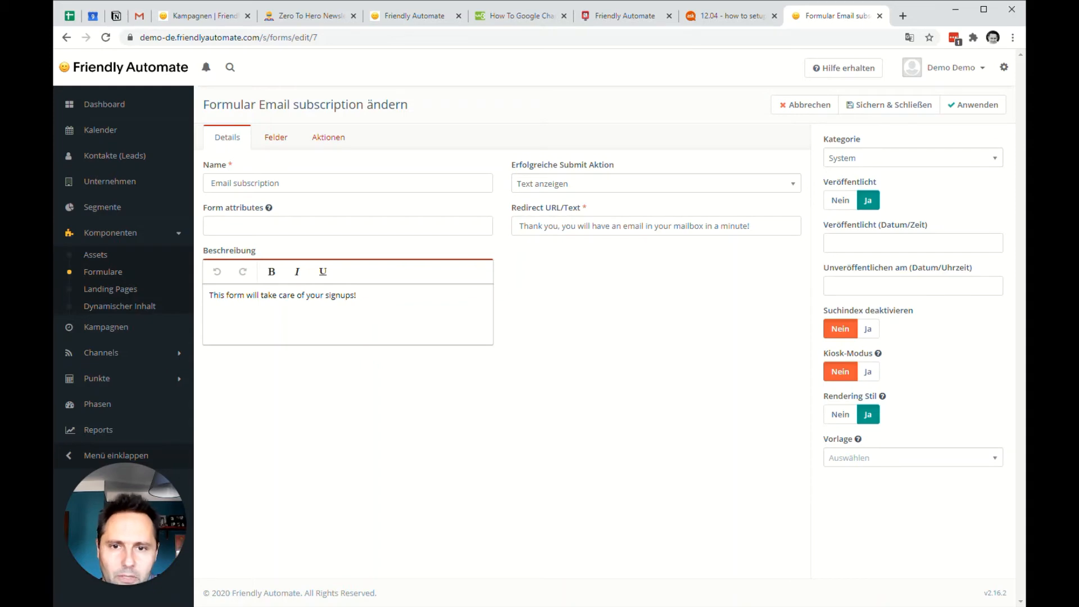
# Return to the forms list and open the E-Mail-Anmeldung form.
pyautogui.click(115, 273)
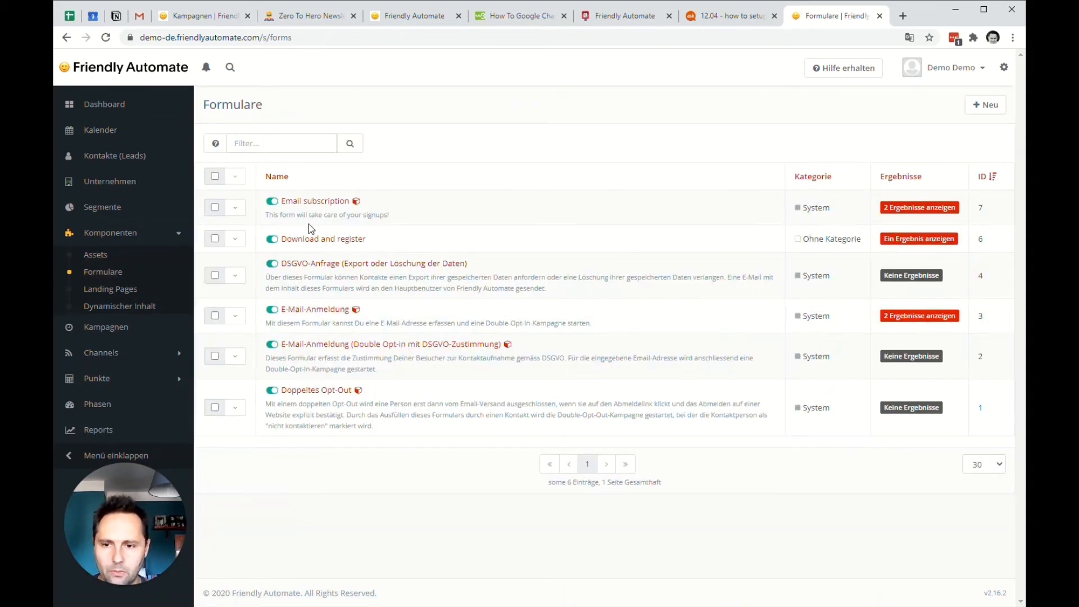
pyautogui.click(325, 311)
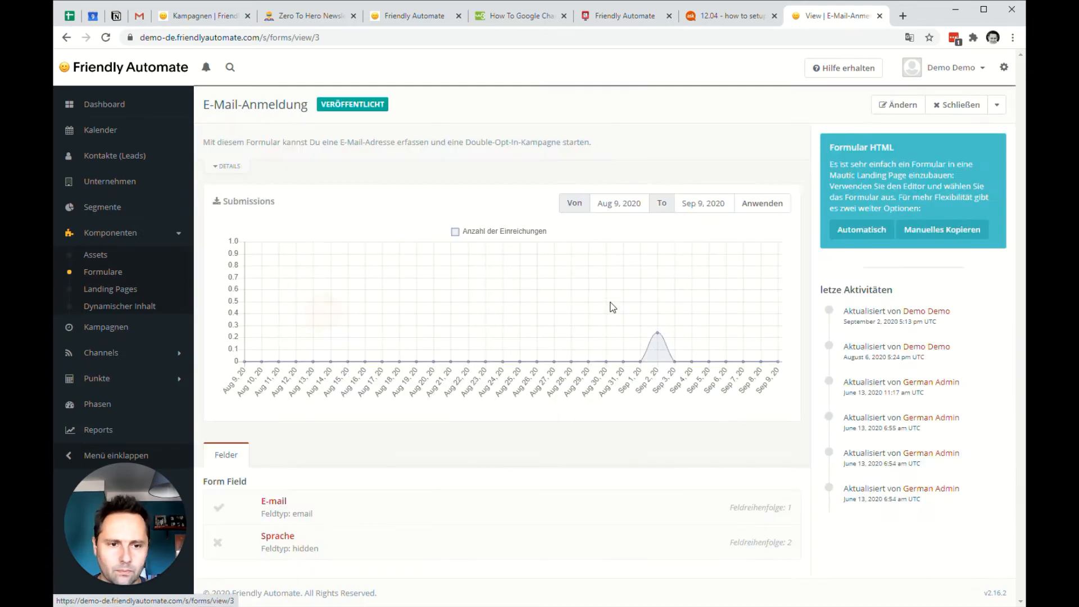
# Edit the E-Mail-Anmeldung form and examine the default value of its hidden Sprache field, leaving the value as it is.
pyautogui.click(898, 105)
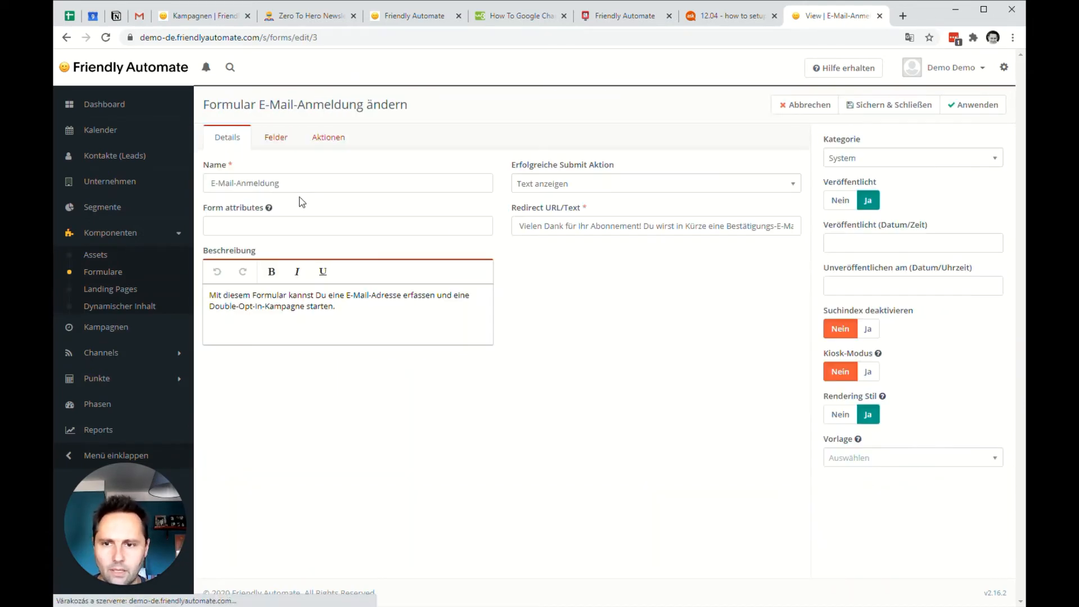
pyautogui.click(287, 143)
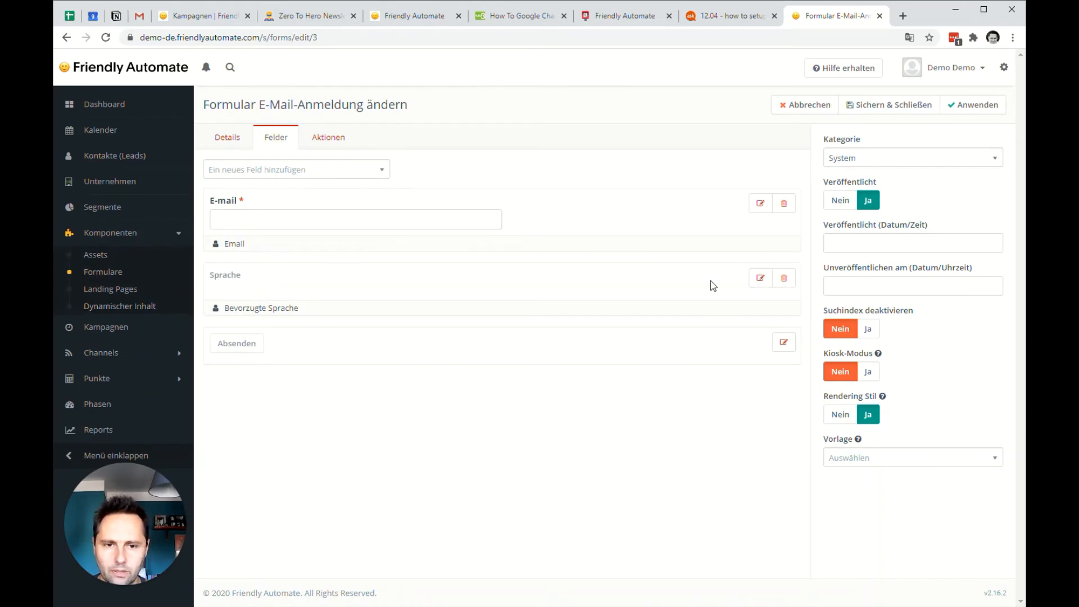
pyautogui.click(761, 277)
pyautogui.click(412, 217)
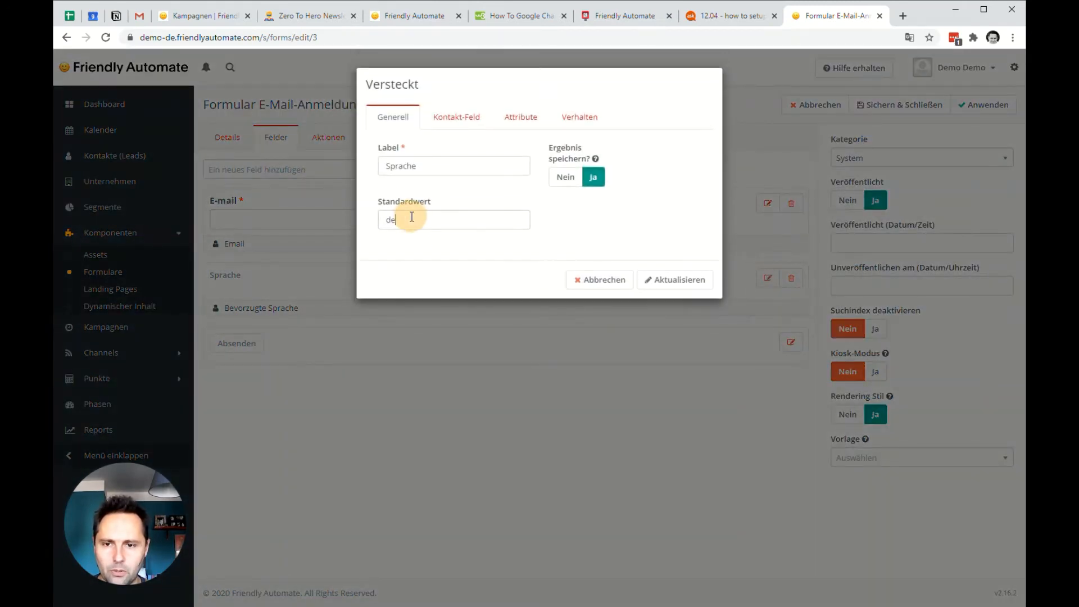
pyautogui.moveTo(385, 222); pyautogui.dragTo(392, 223)
pyautogui.click(404, 223)
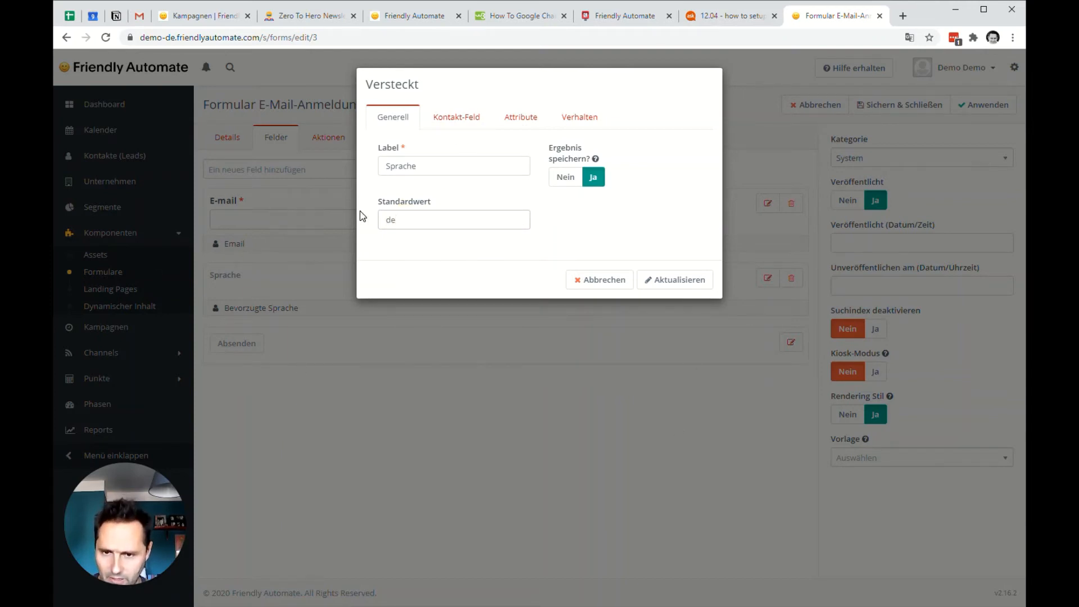
pyautogui.doubleClick(388, 220)
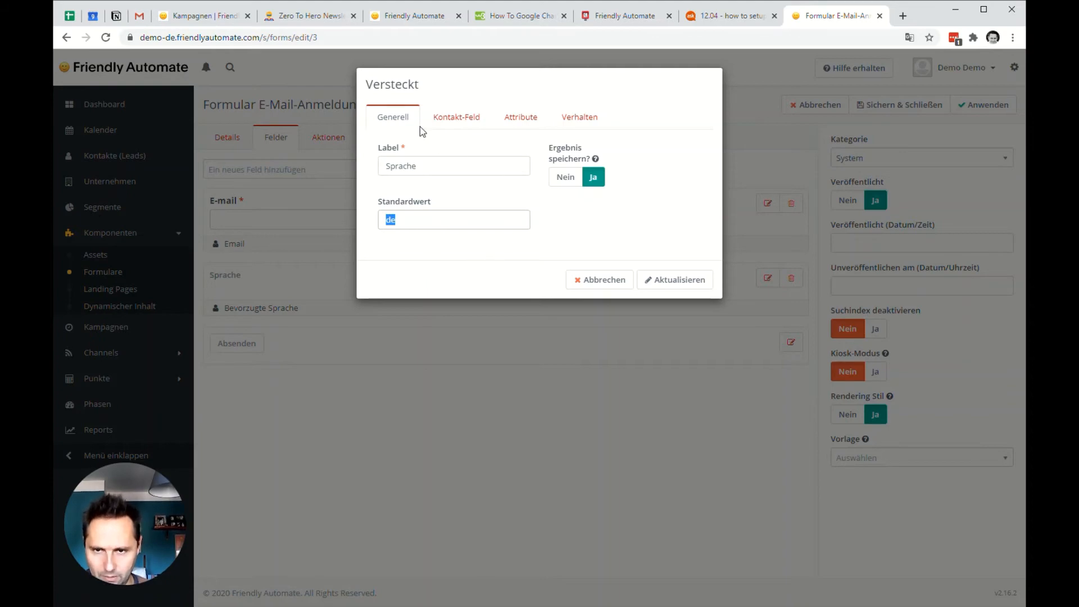
pyautogui.click(682, 280)
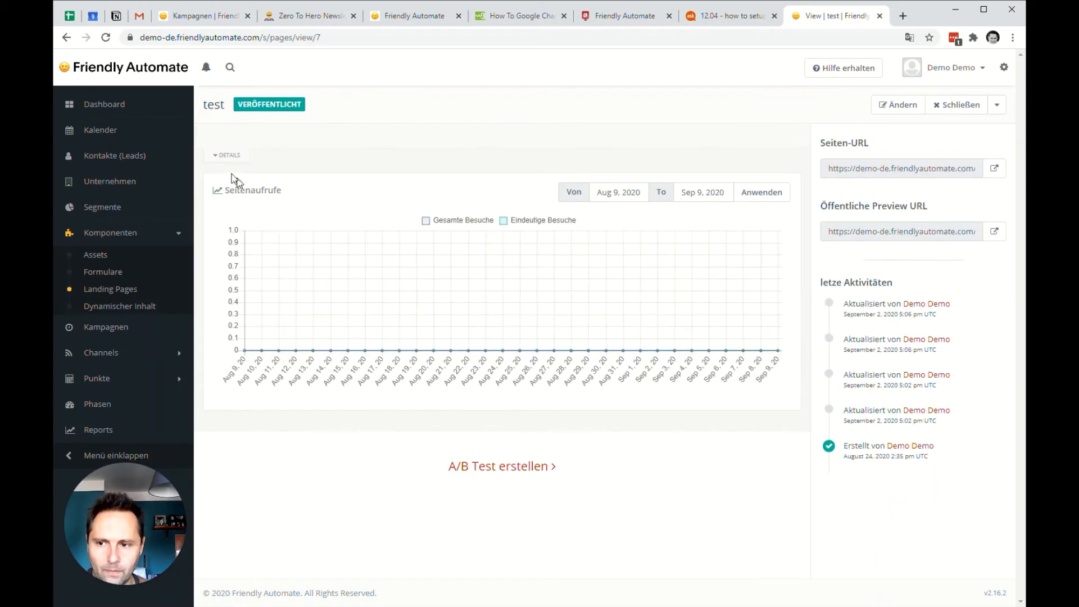
# Check which form is embedded in the test landing page and compare it with the IDs in the forms list.
pyautogui.click(898, 105)
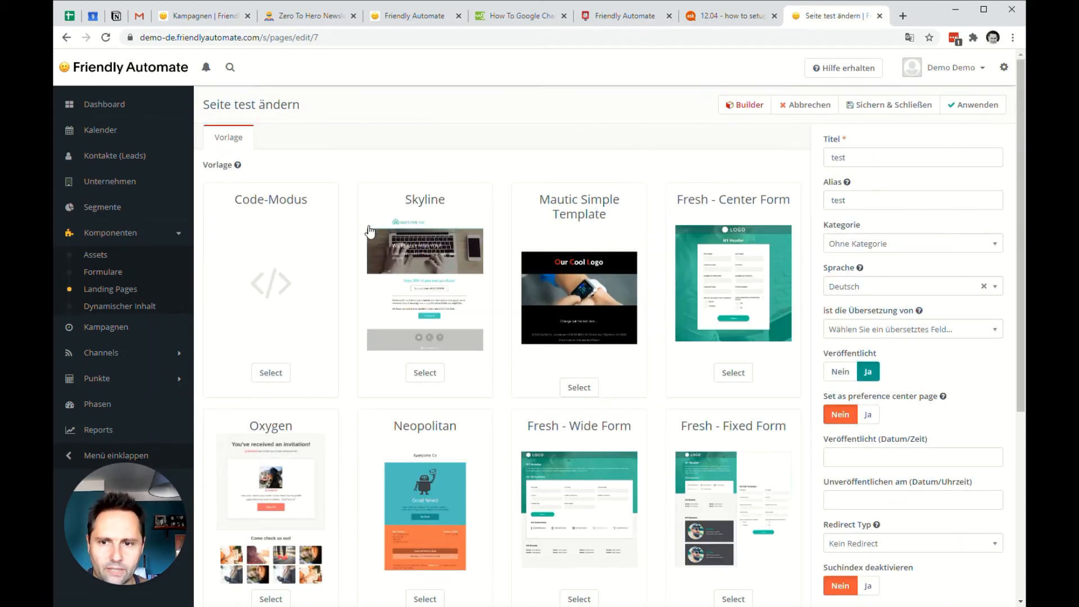
pyautogui.click(743, 104)
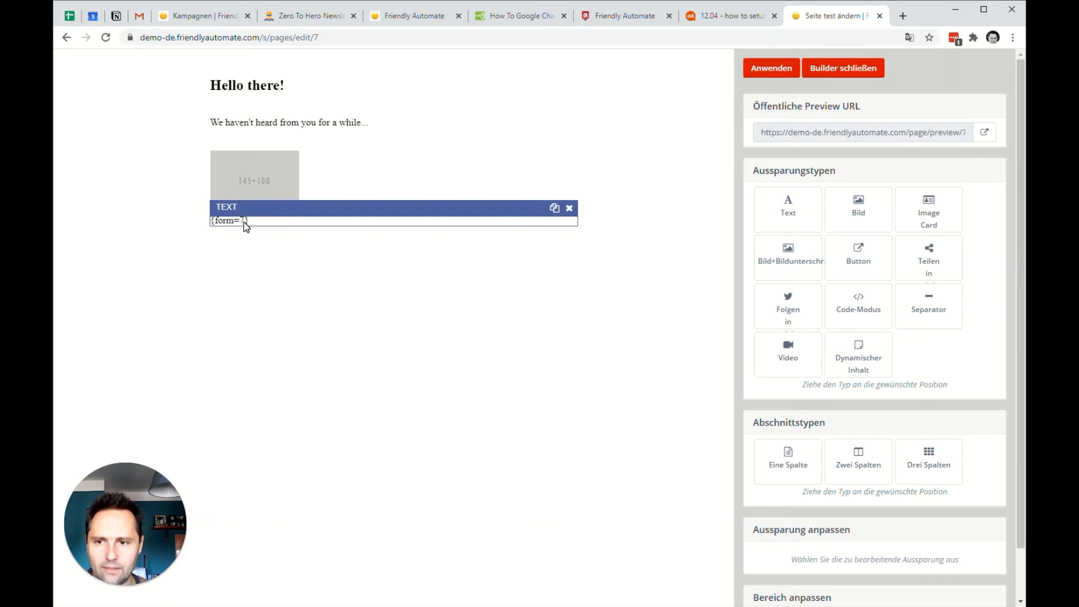
pyautogui.click(771, 68)
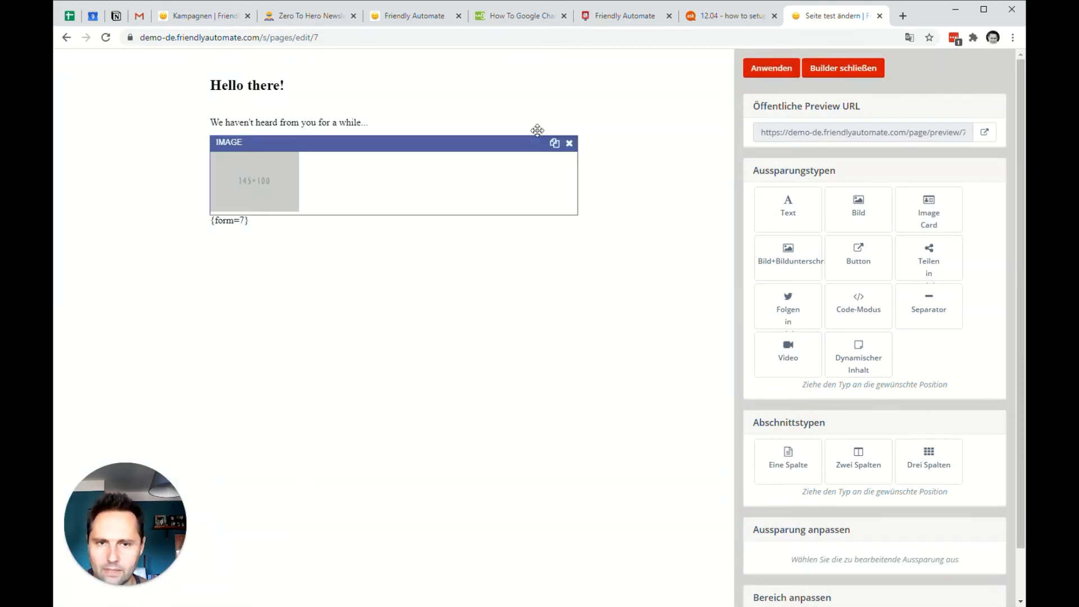
pyautogui.click(870, 74)
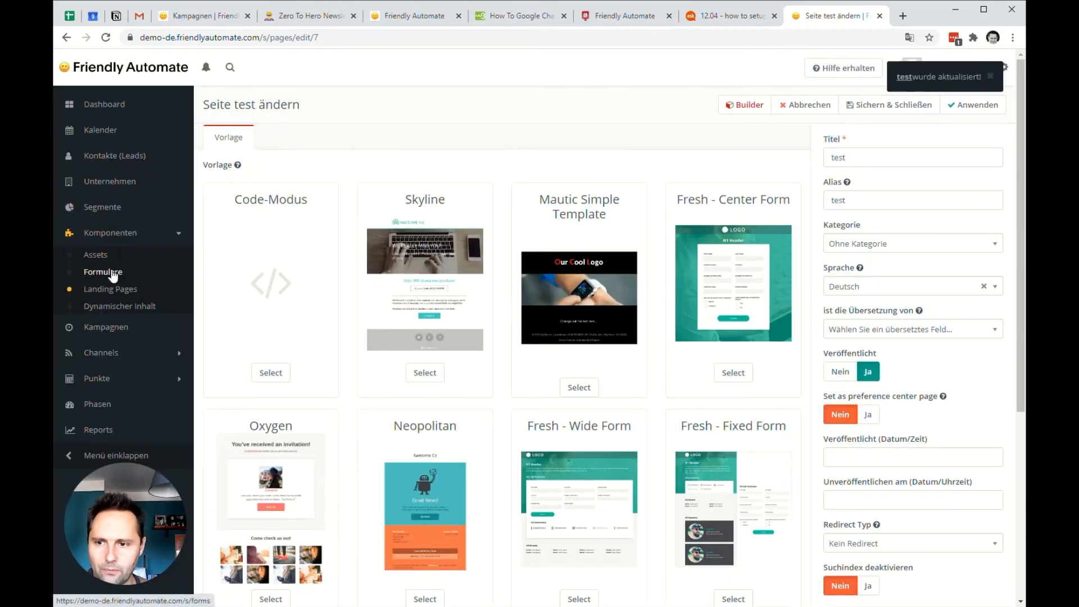
pyautogui.click(113, 274)
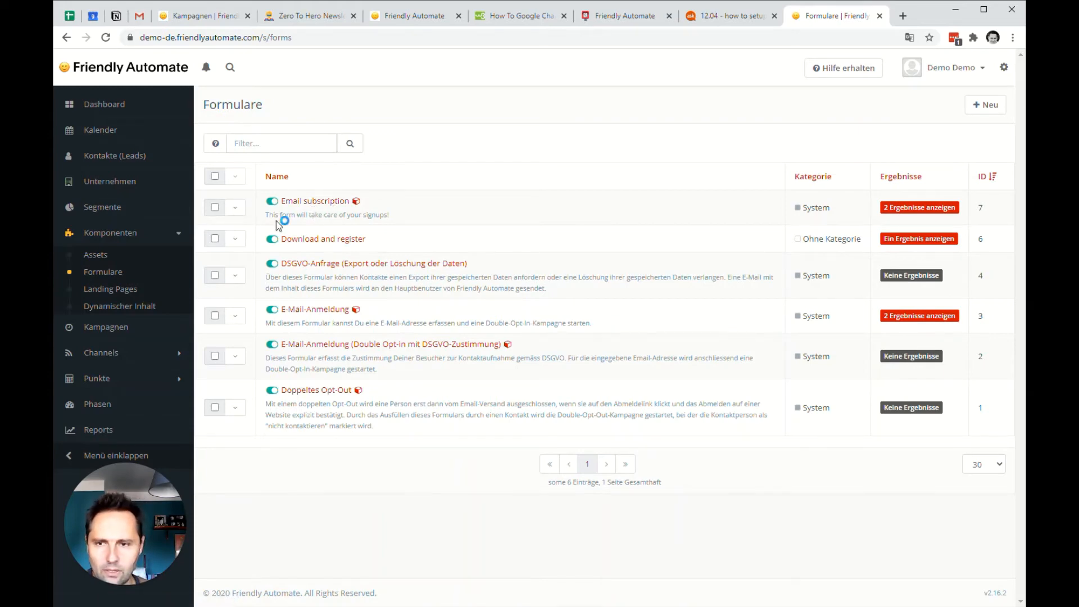
# Return to the landing pages list and open the test page for editing.
pyautogui.click(110, 289)
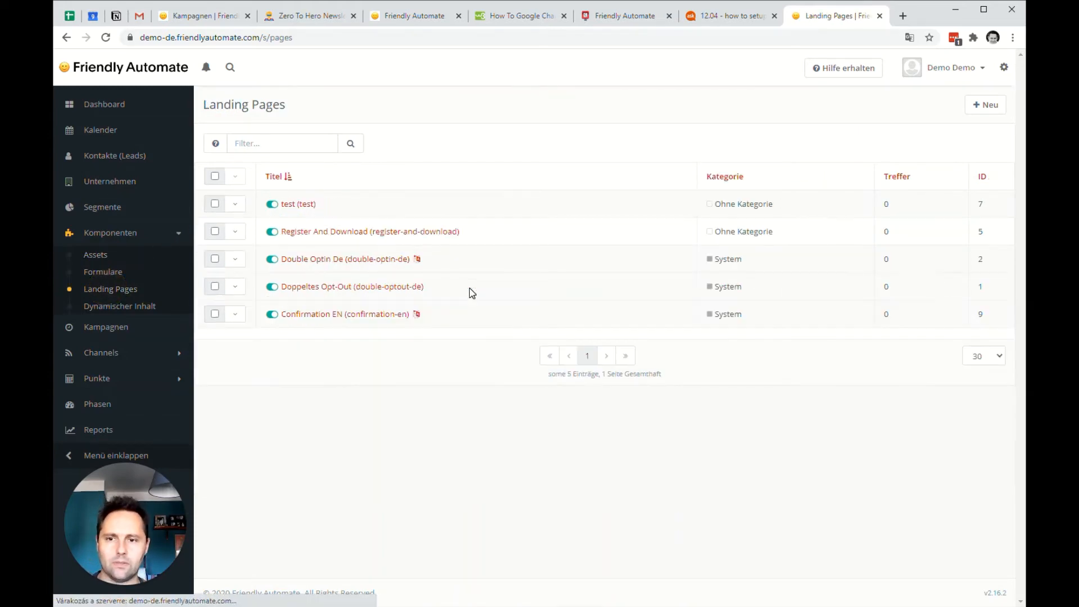
pyautogui.click(297, 206)
pyautogui.click(899, 104)
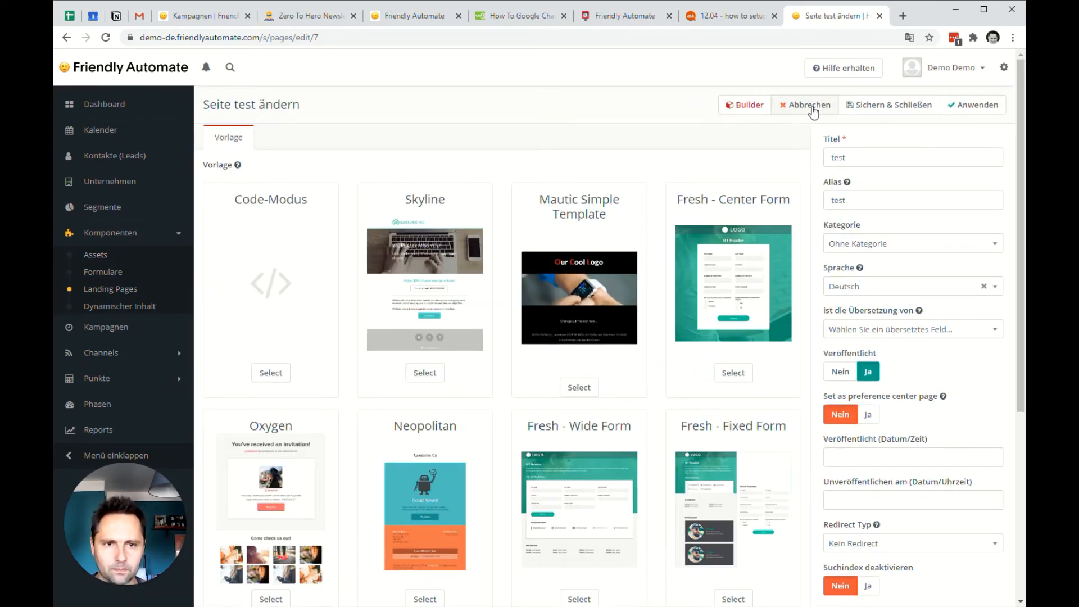
pyautogui.click(893, 105)
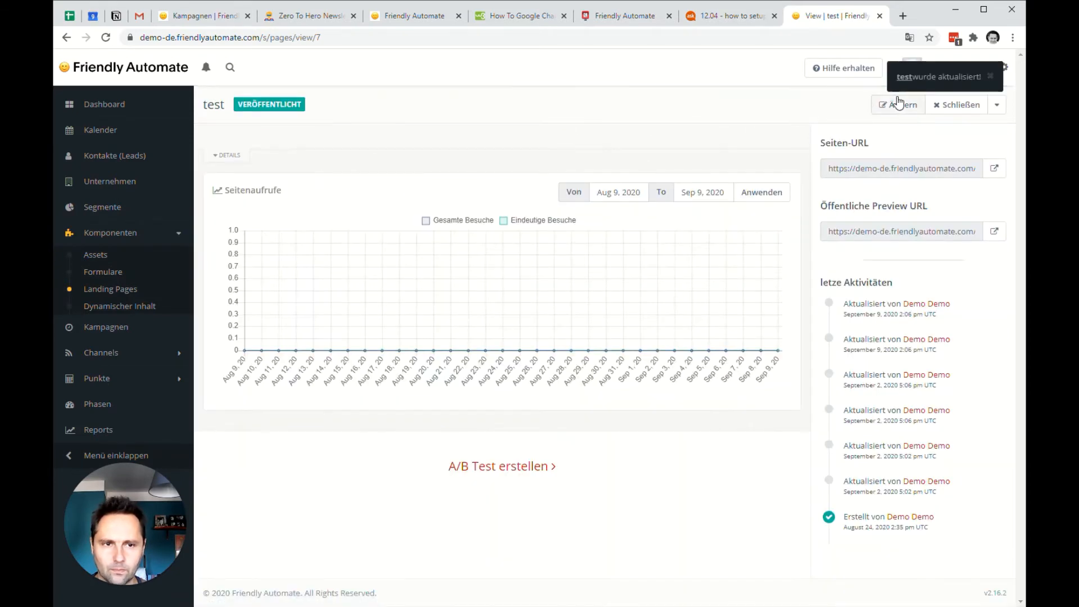
pyautogui.click(919, 114)
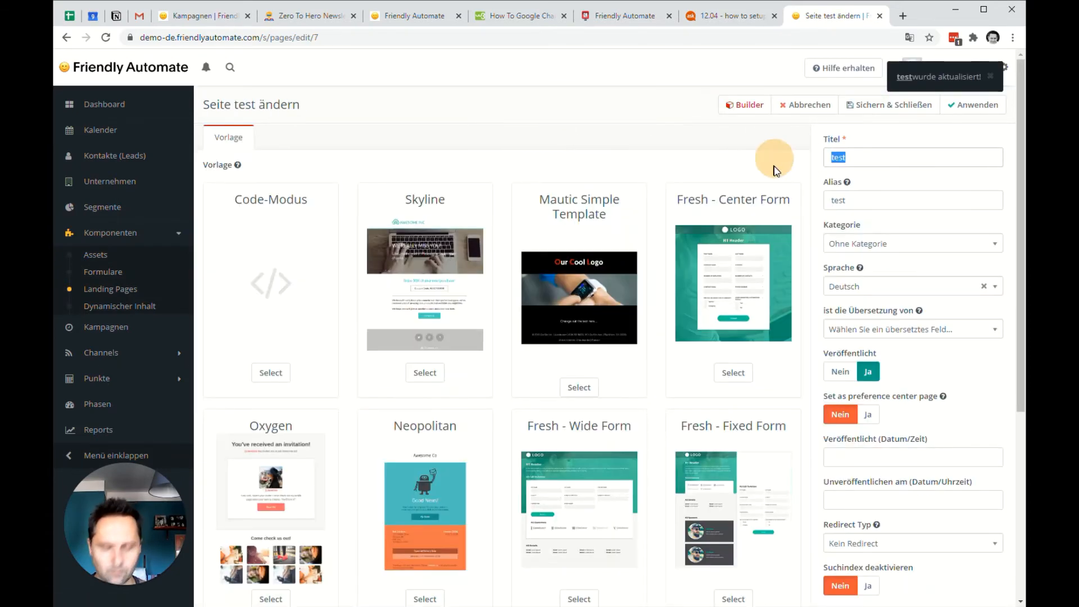
# Change the test landing page's title to "Subscr EN".
pyautogui.write('Subs')
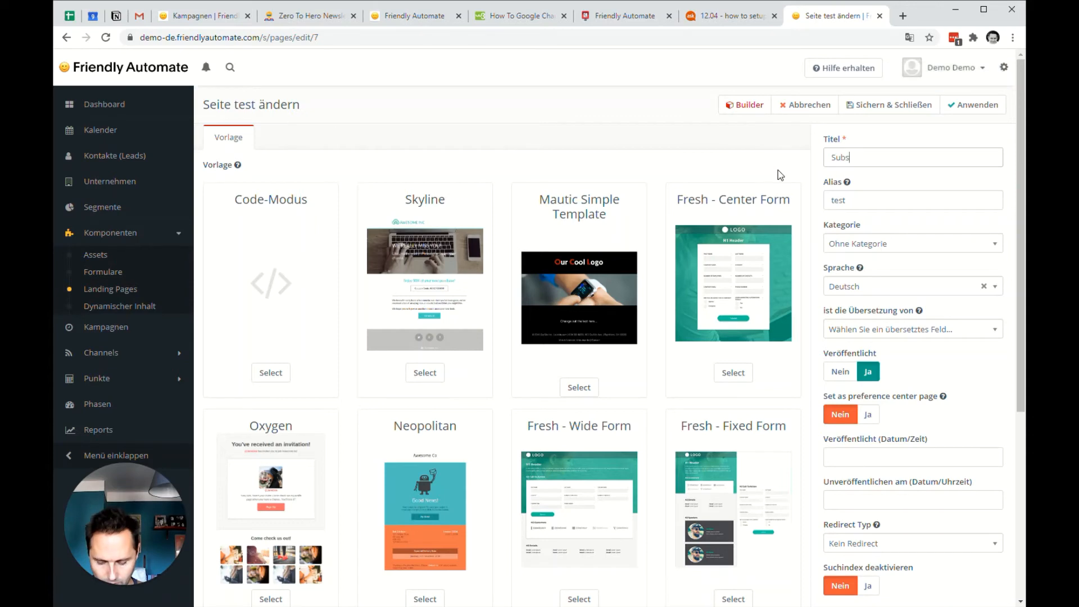
pyautogui.write('cription')
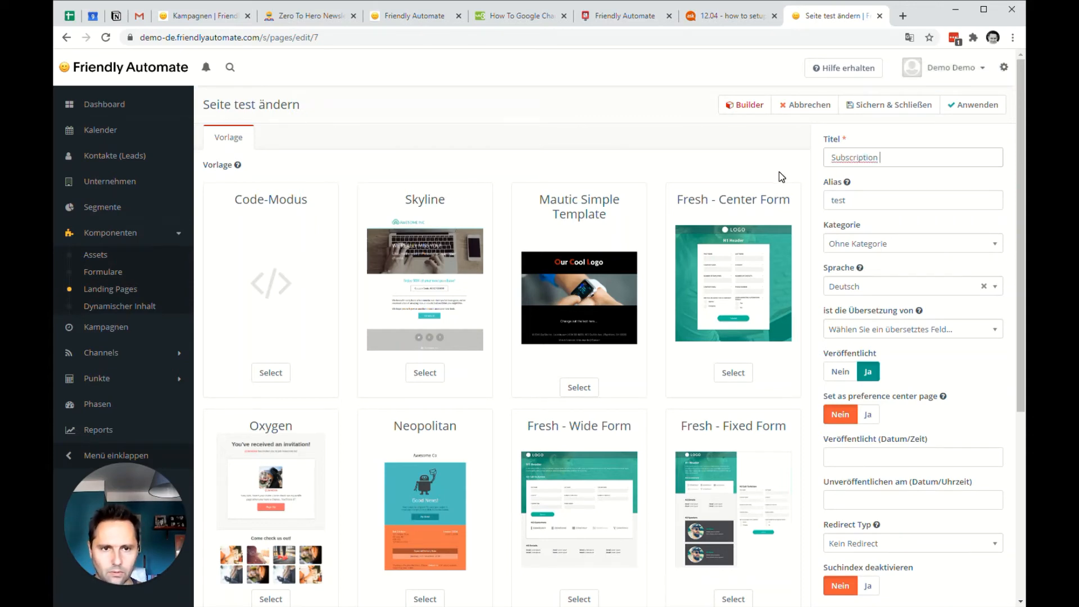
pyautogui.hotkey('ctrl', 'a')
pyautogui.write('SUB')
pyautogui.write('s')
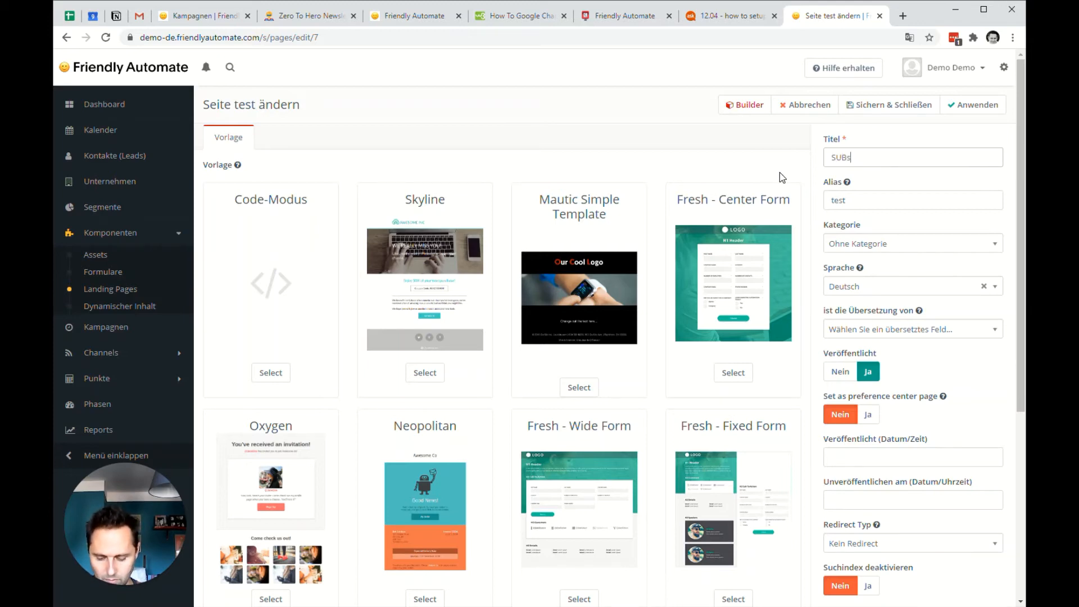
pyautogui.write('cr EN')
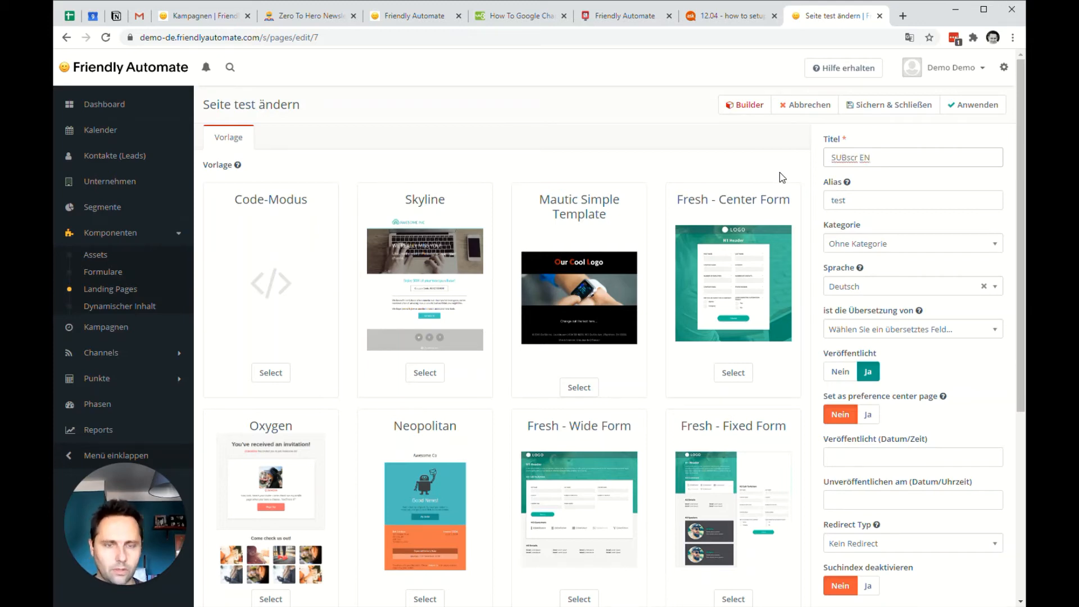
pyautogui.hotkey('ctrl', 'a')
pyautogui.write('Subscr EN')
# Save the retitled page, reopen it to set its alias to "Subscr EN", and save it again.
pyautogui.hotkey('ctrl', 'a')
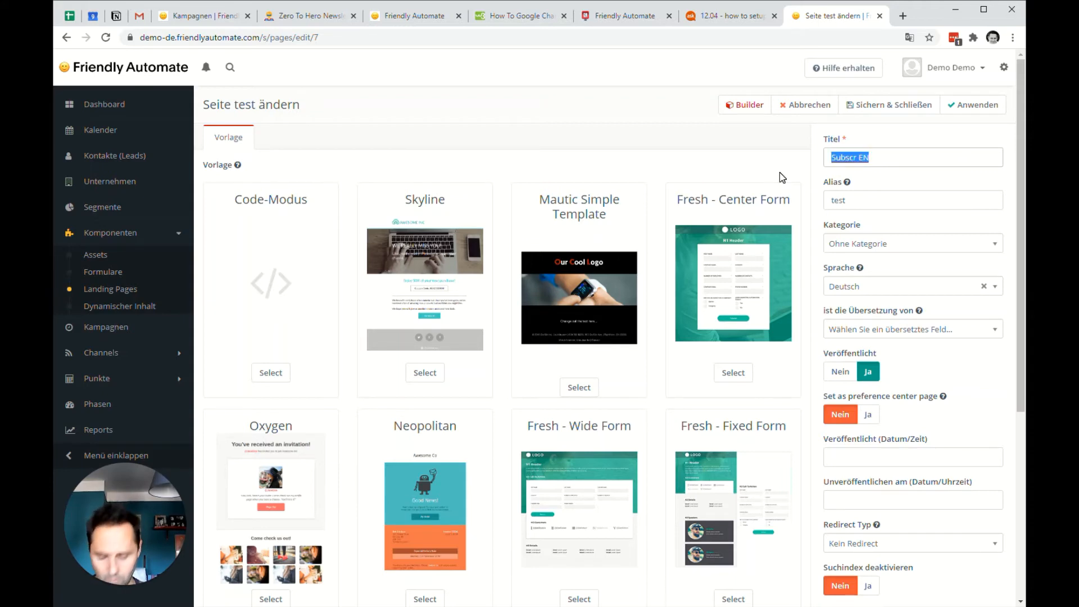
pyautogui.click(903, 104)
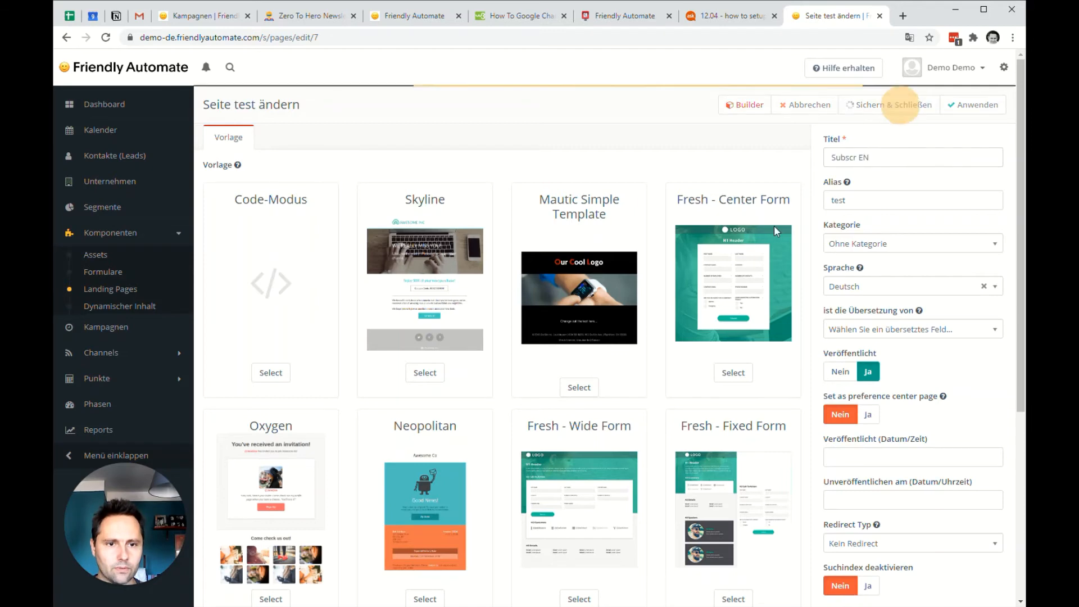
pyautogui.click(890, 104)
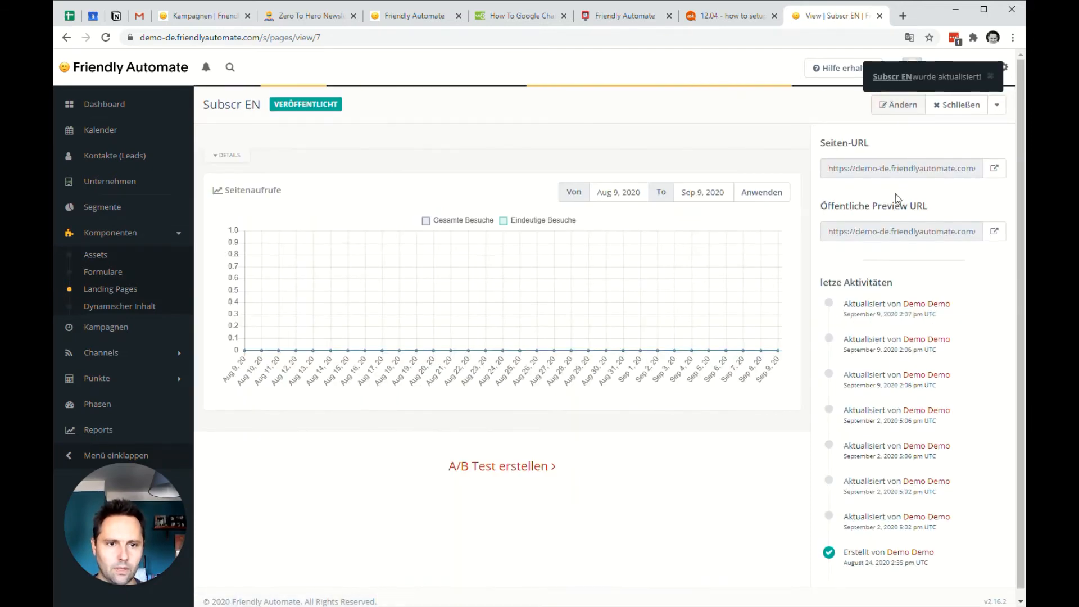
pyautogui.click(905, 107)
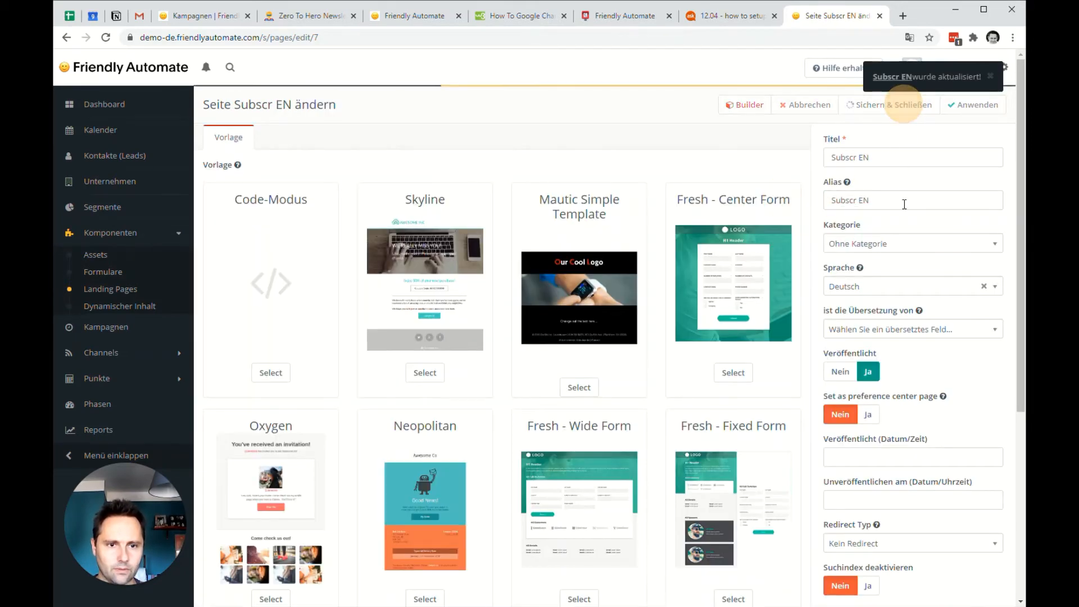
# Clone the Subscr EN landing page as "Subscr DE" with the alias "subscr-de" and save it.
pyautogui.click(111, 289)
pyautogui.click(235, 207)
pyautogui.click(248, 241)
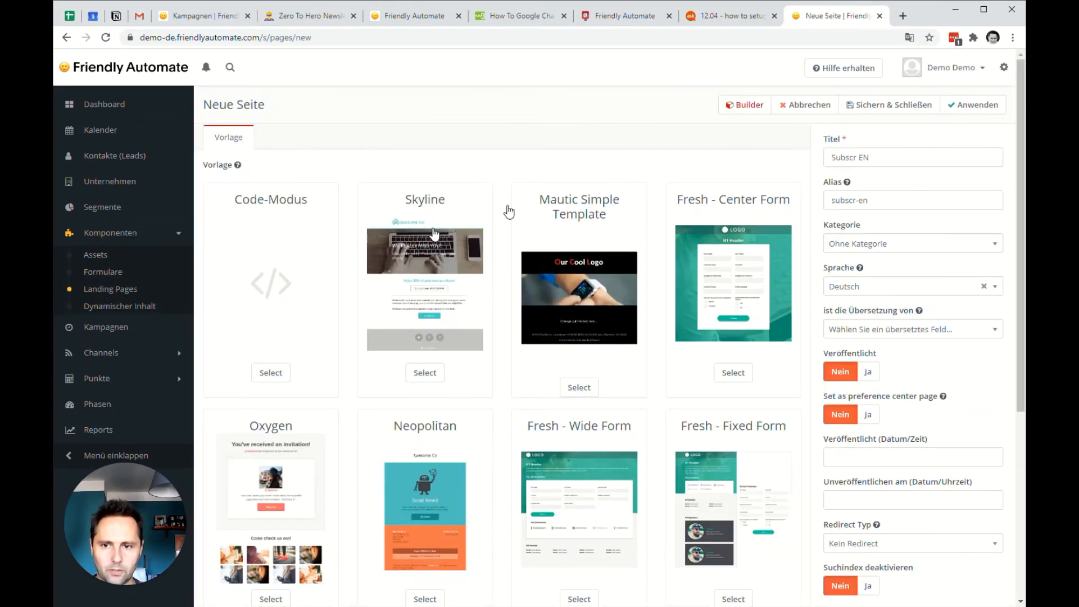
pyautogui.press('BackSpace')
pyautogui.press('BackSpace')
pyautogui.write('D')
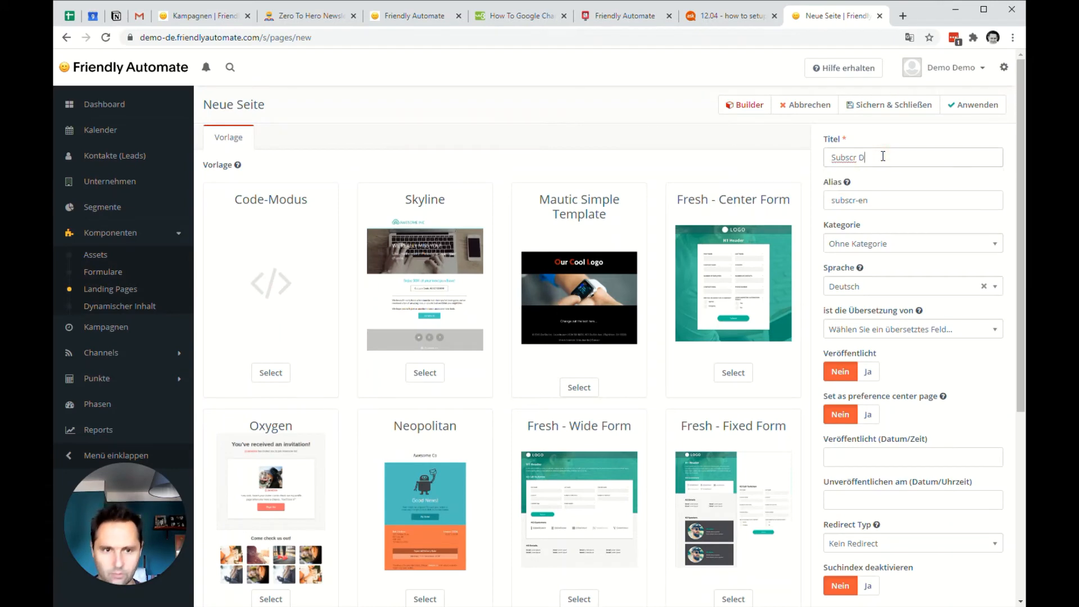
pyautogui.click(898, 200)
pyautogui.press('BackSpace')
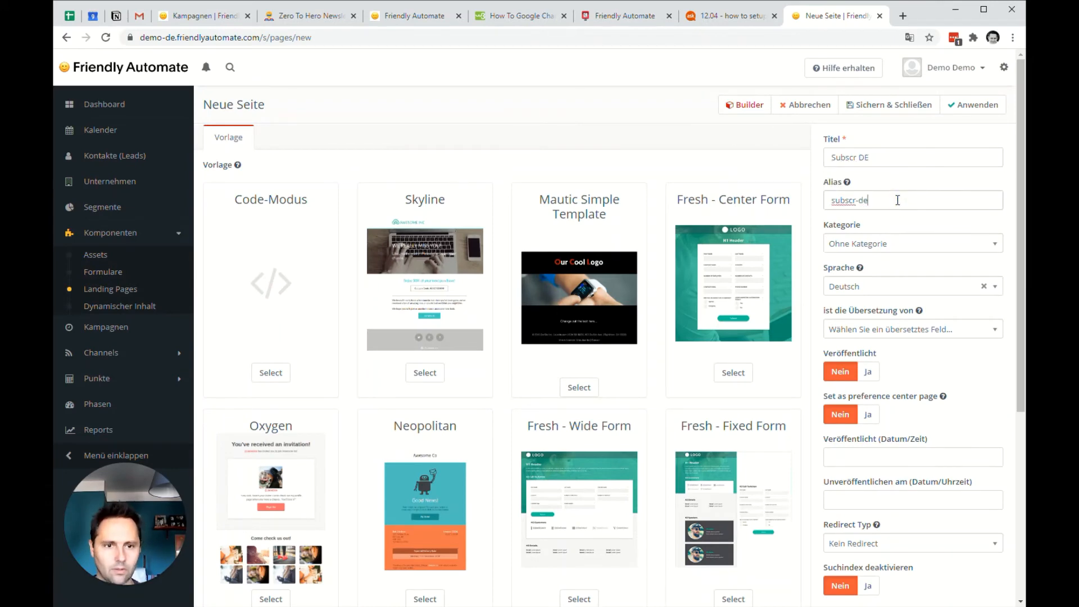
pyautogui.click(908, 105)
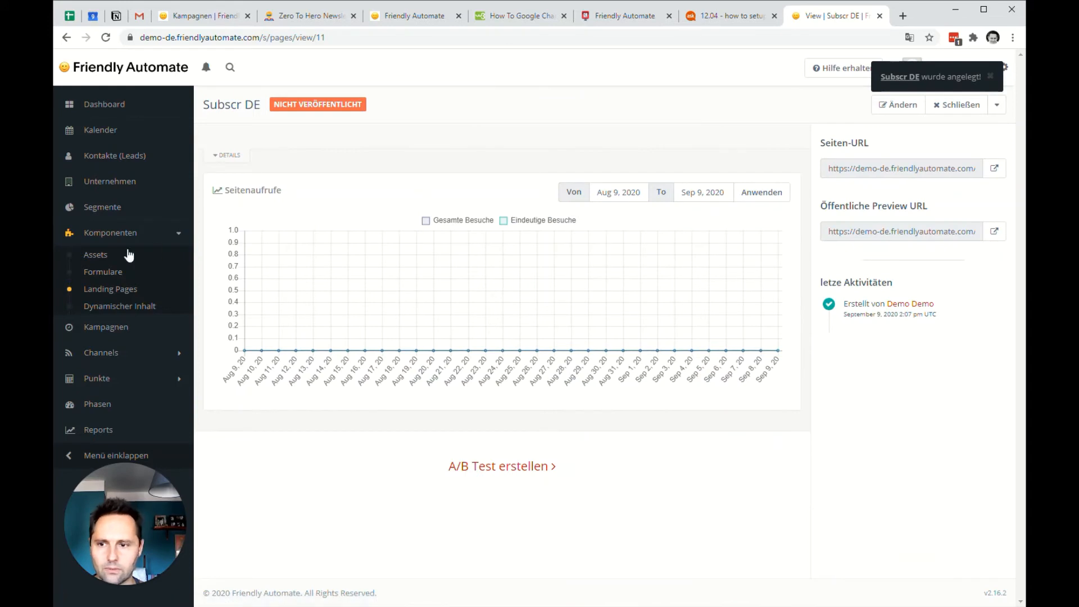
# Publish the Subscr DE landing page and look up the E-Mail-Anmeldung form's ID in the forms list.
pyautogui.click(108, 289)
pyautogui.click(272, 232)
pyautogui.click(119, 272)
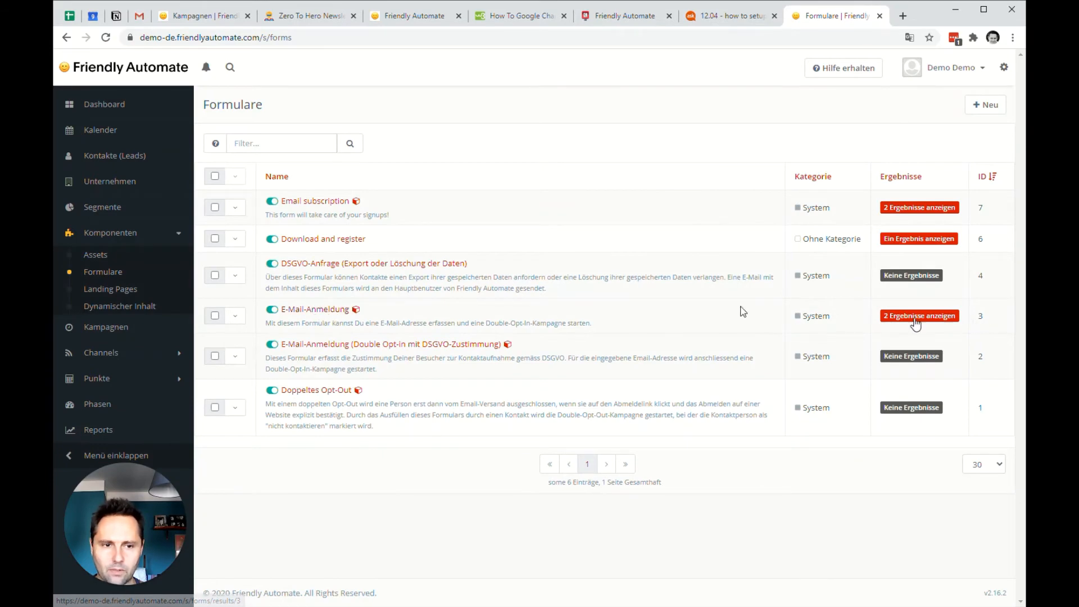
# Change the embedded form token on the Subscr DE landing page to {form=3} in the builder and save the page.
pyautogui.click(104, 289)
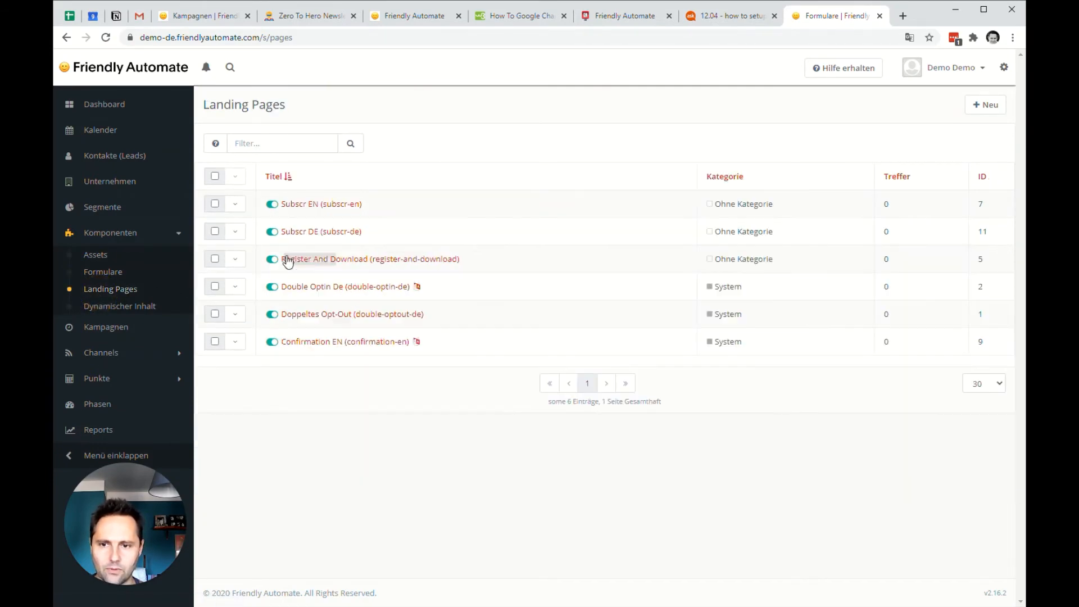
pyautogui.click(316, 234)
pyautogui.click(887, 108)
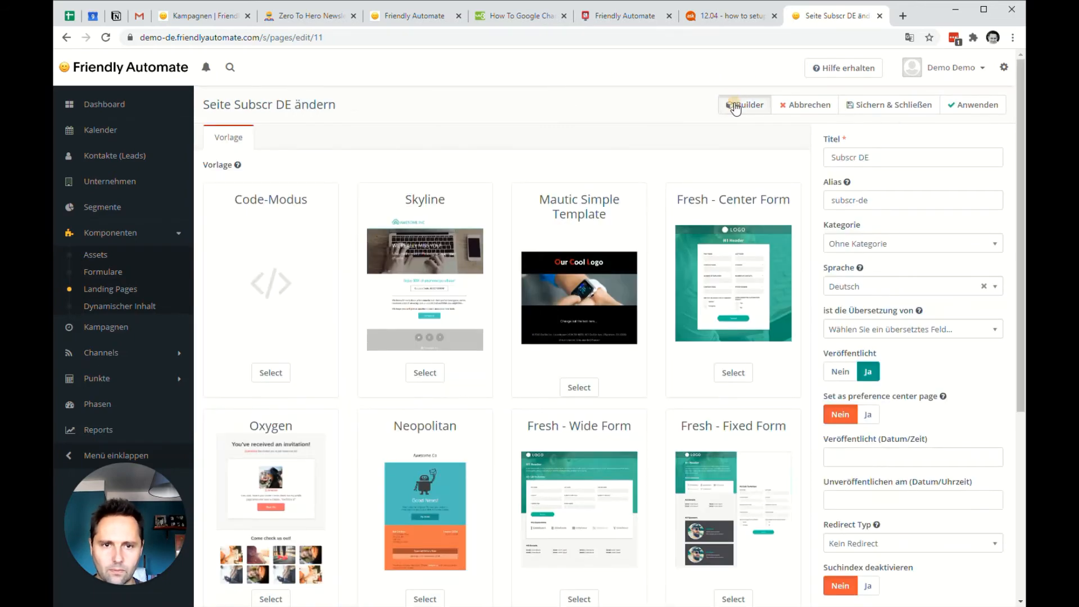
pyautogui.click(735, 107)
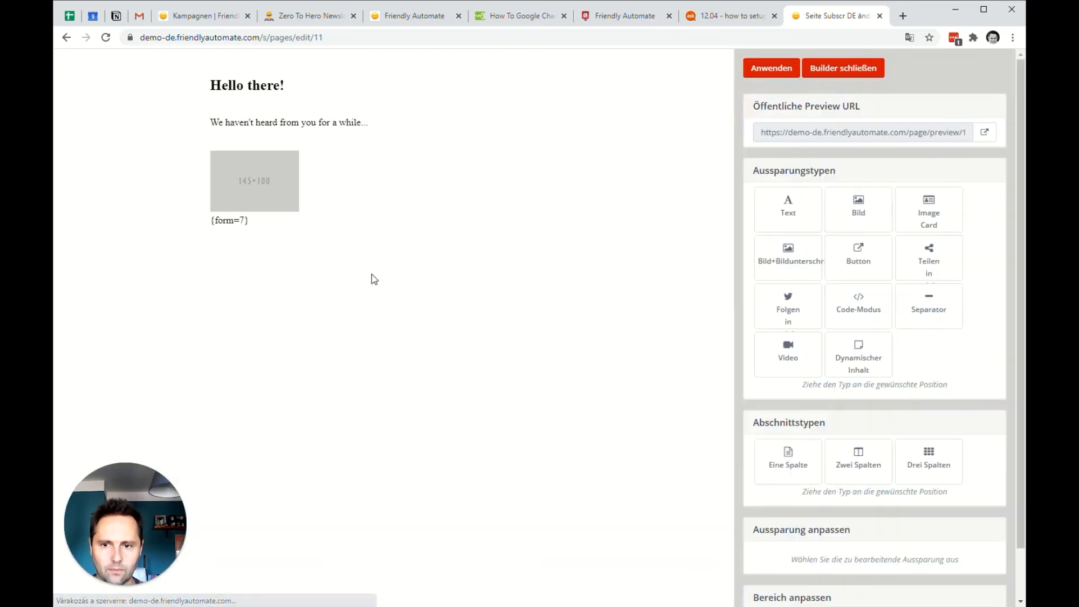
pyautogui.click(242, 222)
pyautogui.scroll(-4, 832, 449)
pyautogui.doubleClick(792, 410)
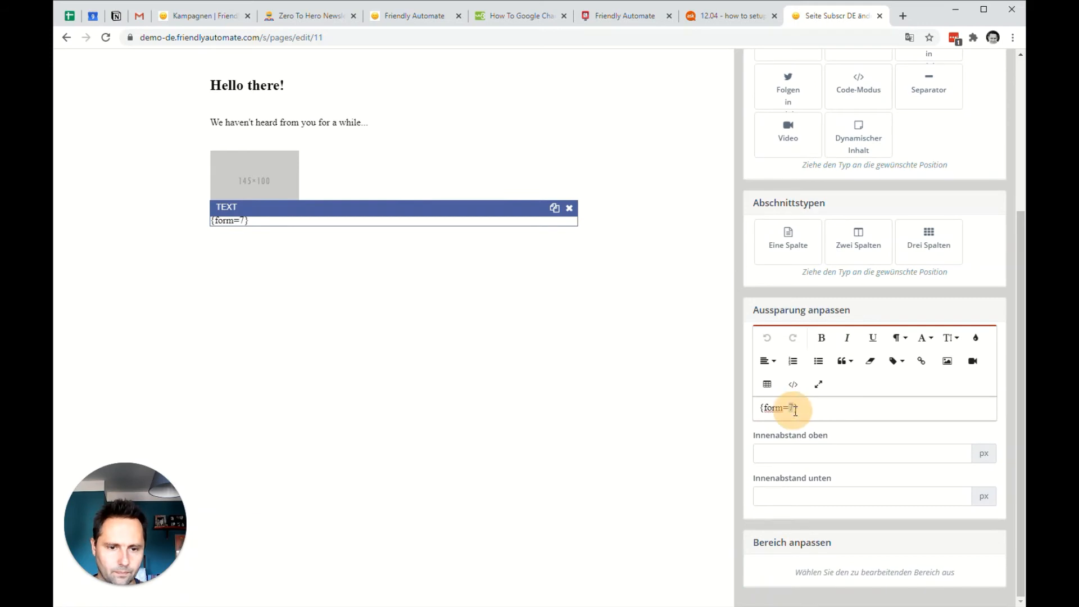
pyautogui.write('3')
pyautogui.scroll(5, 885, 315)
pyautogui.click(776, 68)
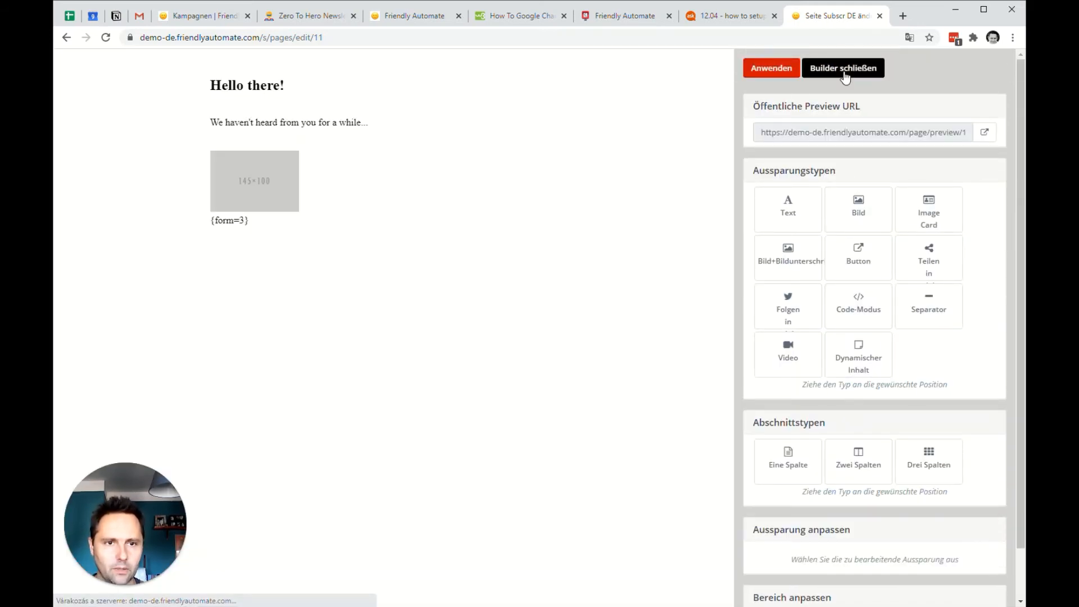
pyautogui.click(845, 68)
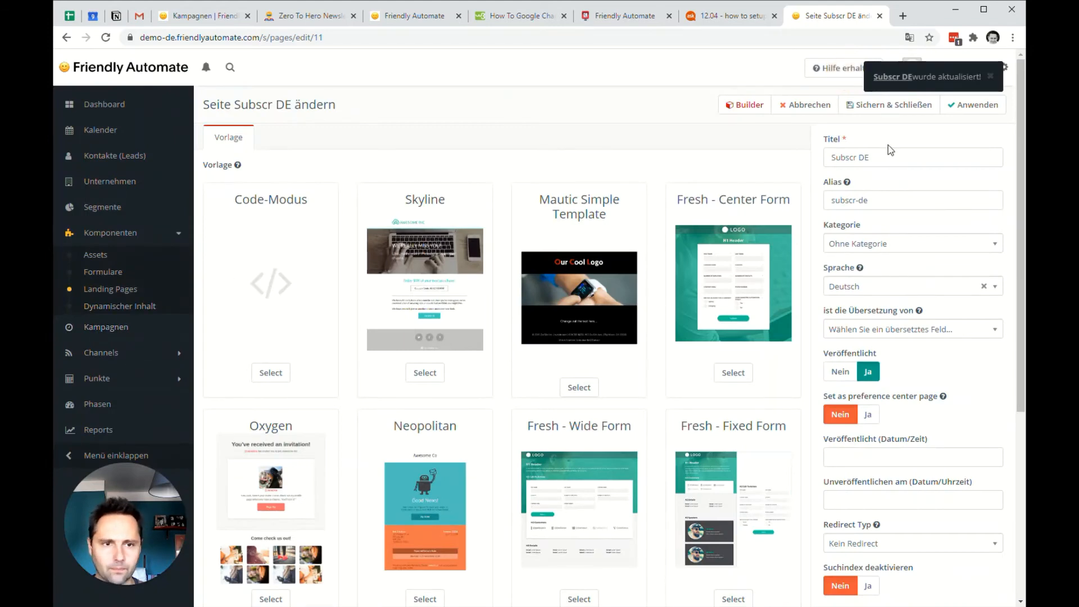
pyautogui.click(899, 104)
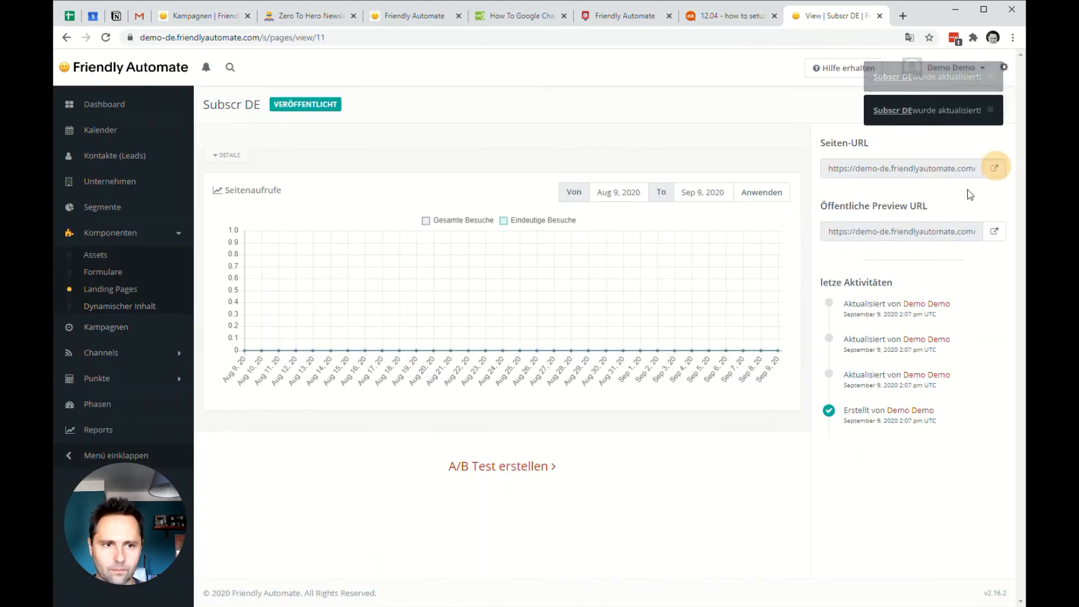
# Check the public versions of the Subscr DE and Subscr EN landing pages, including their texts and embedded forms.
pyautogui.click(994, 169)
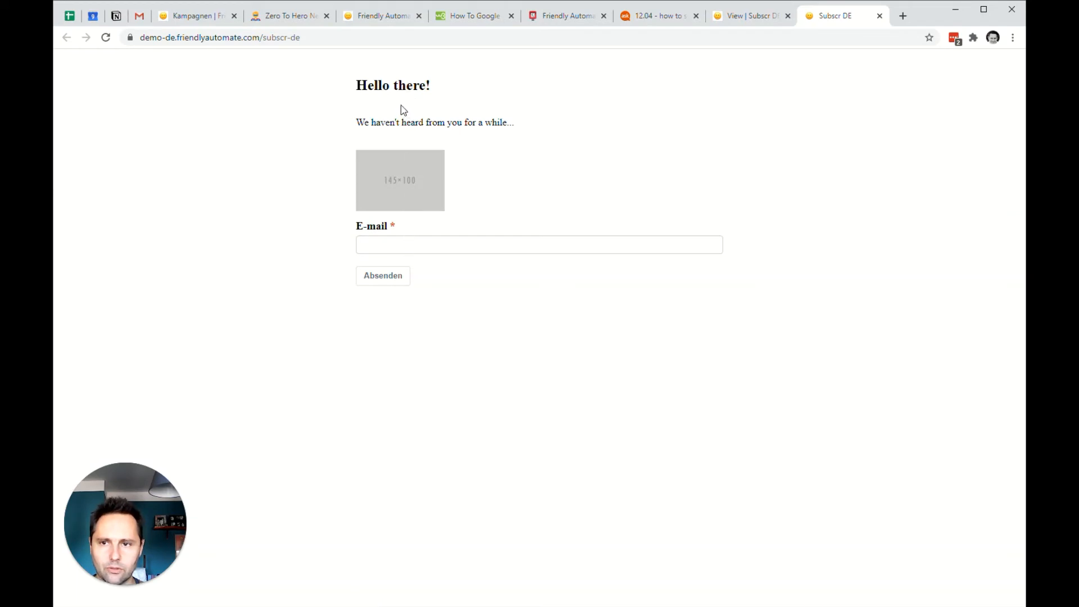
pyautogui.moveTo(375, 121); pyautogui.dragTo(505, 120)
pyautogui.click(421, 121)
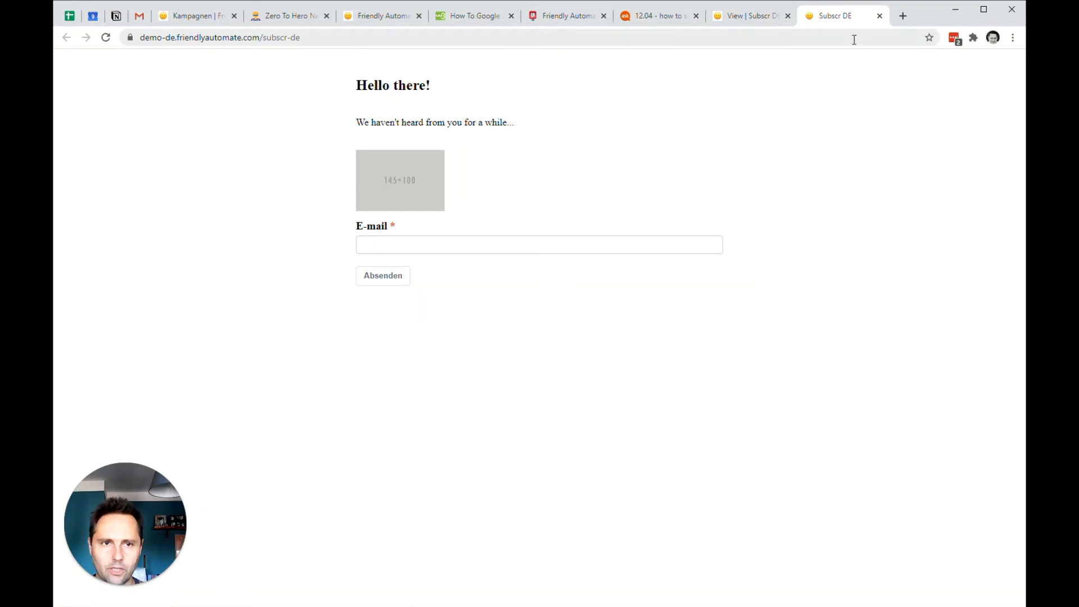
pyautogui.click(880, 16)
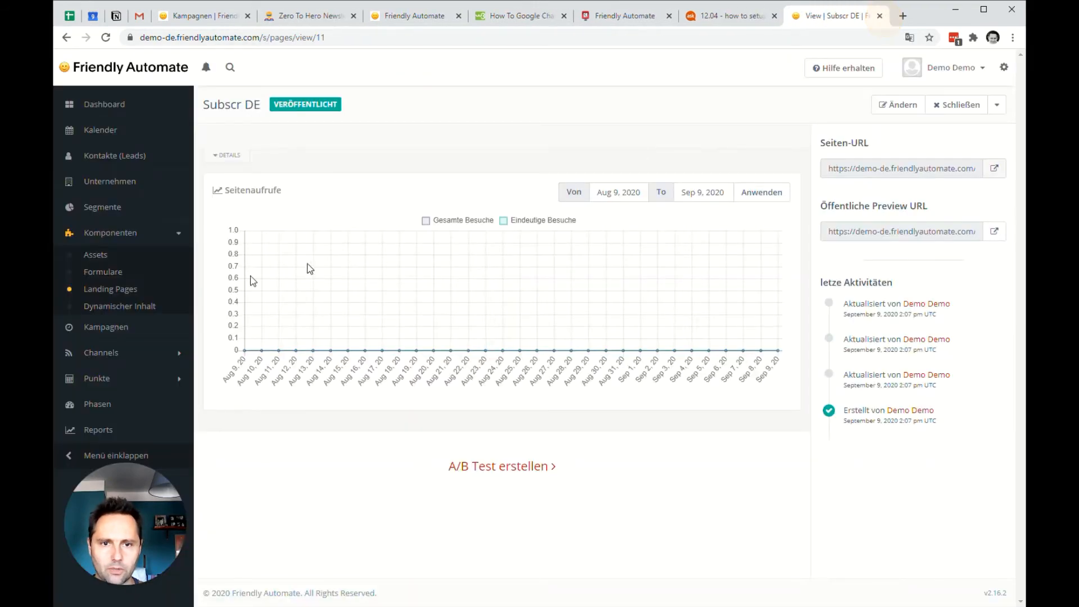
pyautogui.click(93, 292)
pyautogui.click(336, 204)
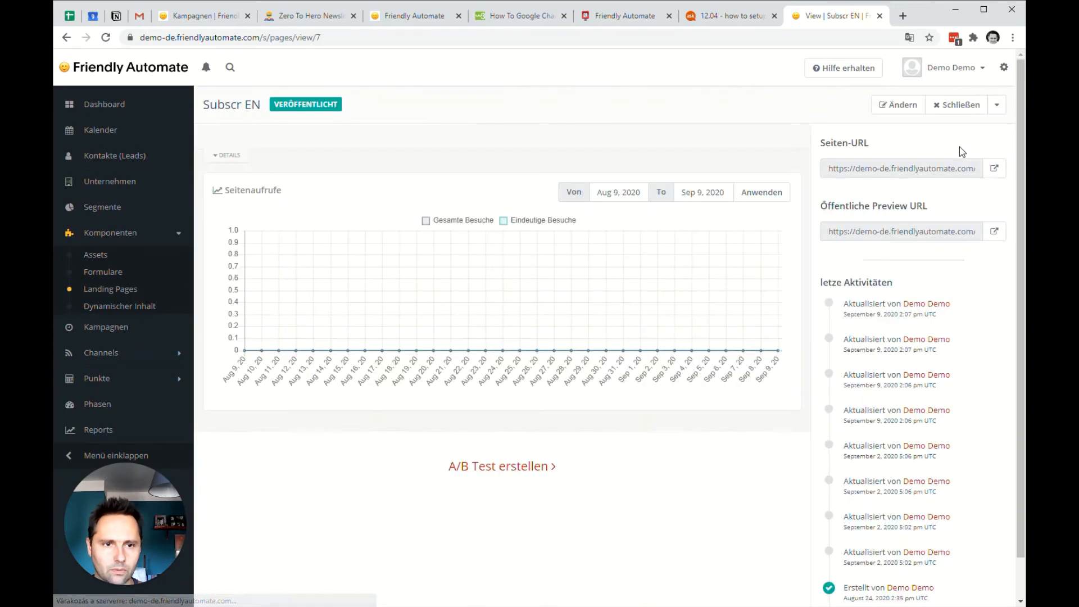
pyautogui.click(994, 168)
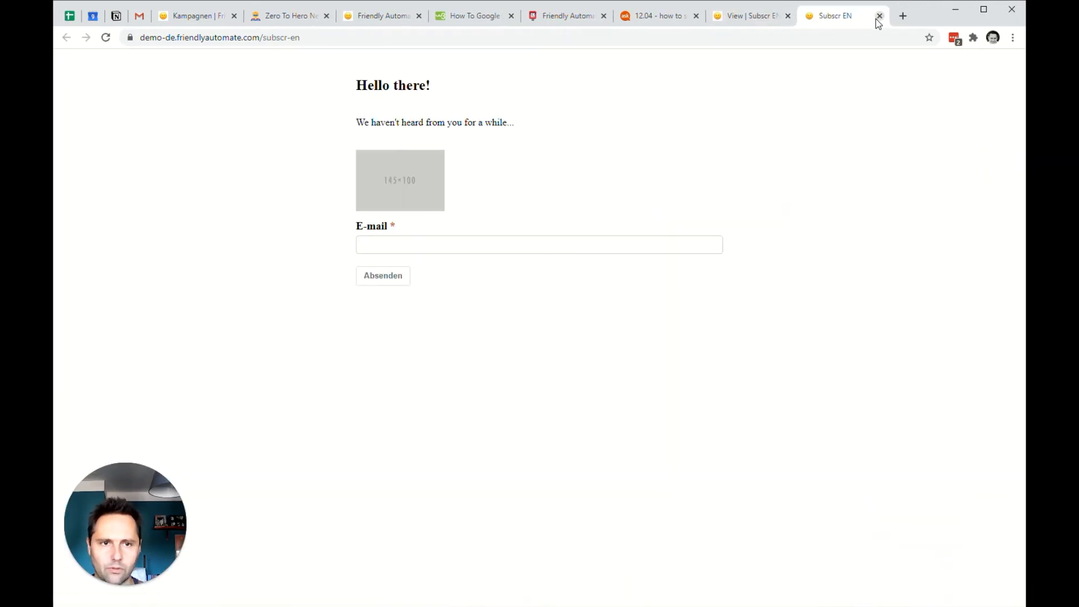
pyautogui.click(880, 15)
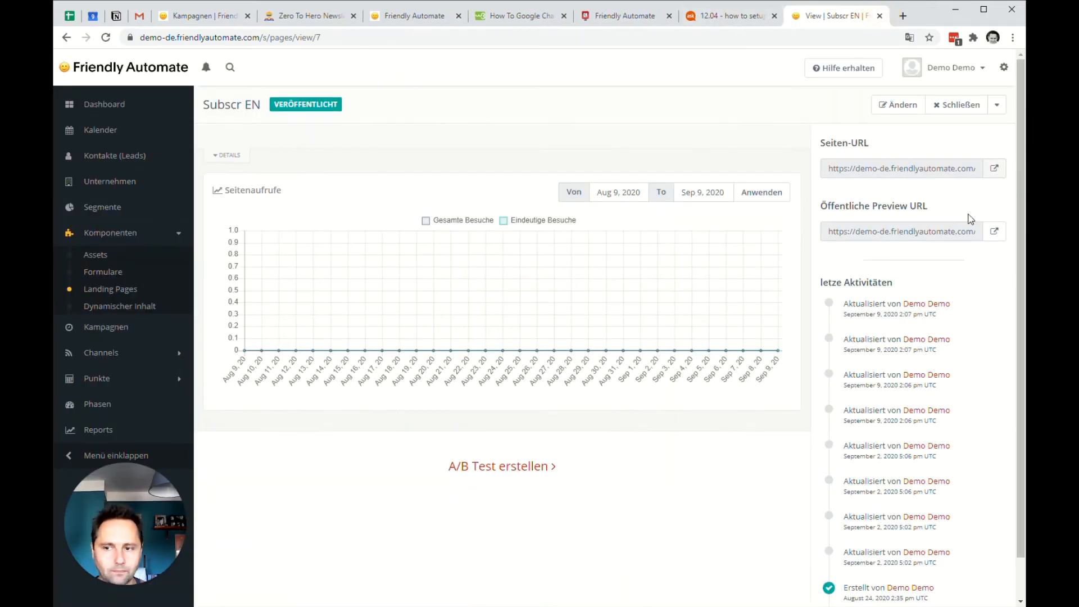
# Open the Subscr EN landing page in the builder and change its heading to "Hallo!".
pyautogui.click(899, 105)
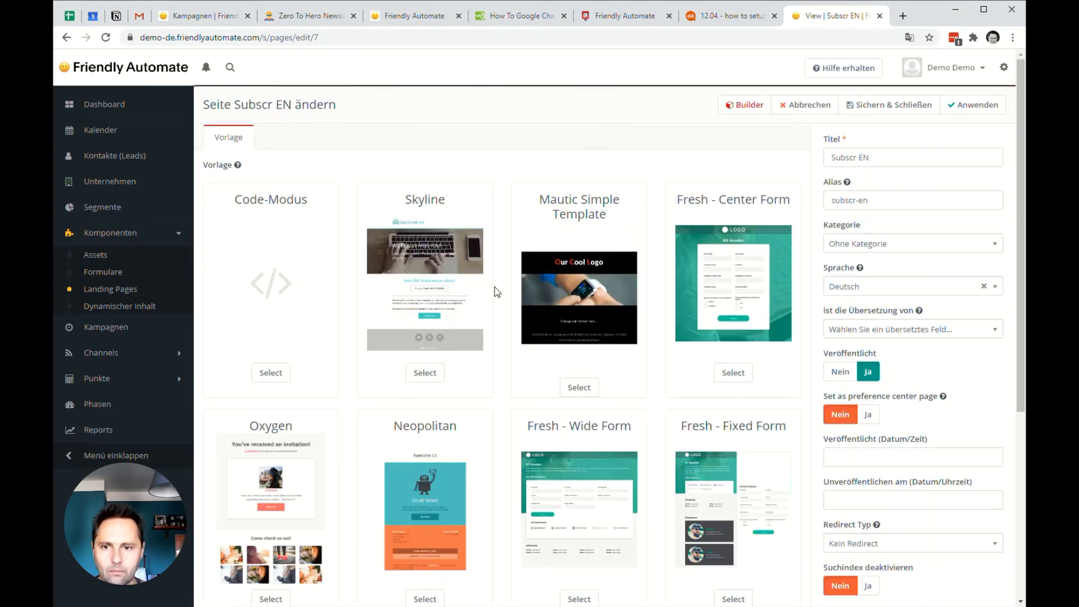
pyautogui.click(765, 105)
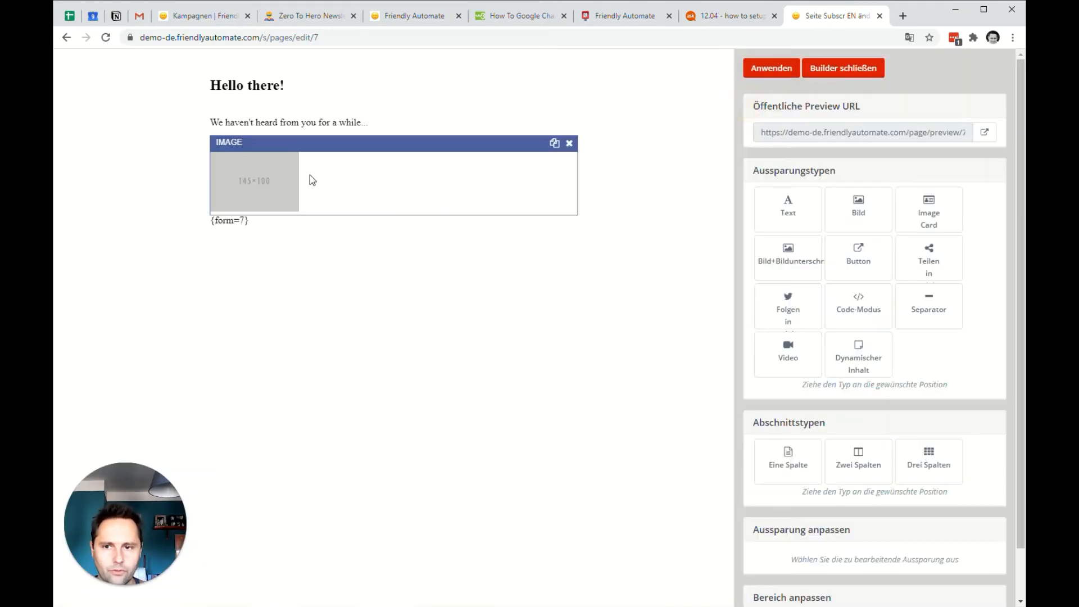
pyautogui.click(314, 128)
pyautogui.scroll(-4, 877, 444)
pyautogui.moveTo(840, 387); pyautogui.dragTo(754, 396)
pyautogui.write('Hallo!')
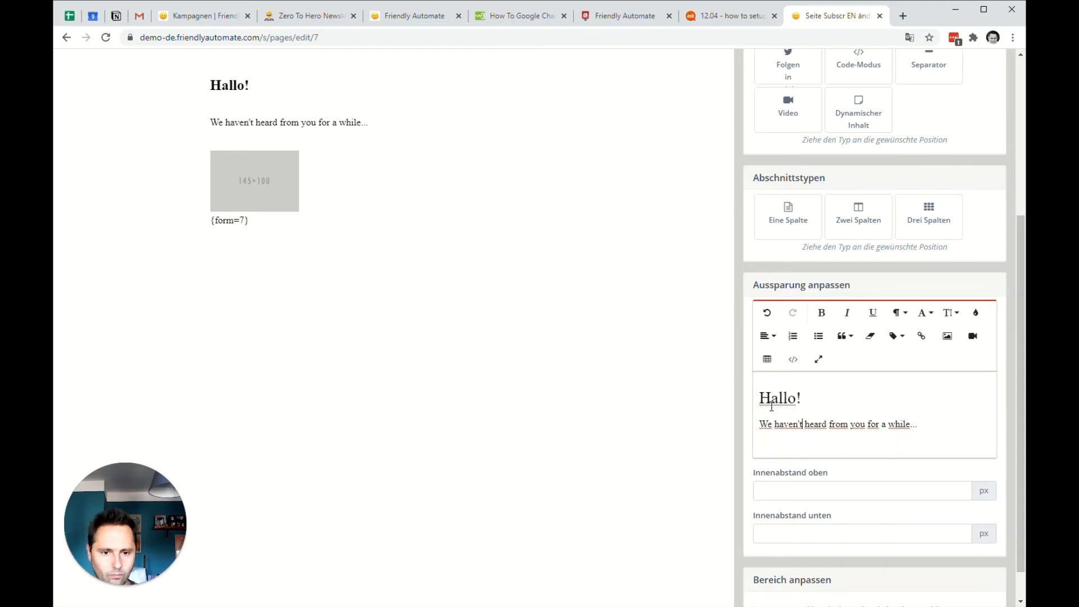
# Replace the paragraph under the heading with "Bitte melde Dich an!" and save the landing page.
pyautogui.tripleClick(775, 424)
pyautogui.write('Bitte melde')
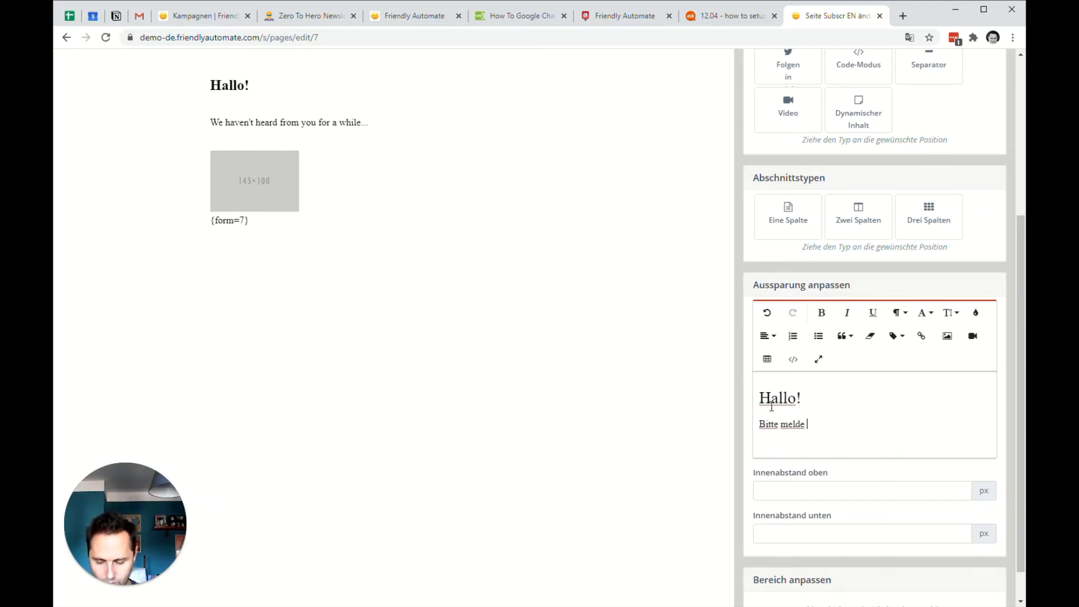
pyautogui.write(' Dich an!')
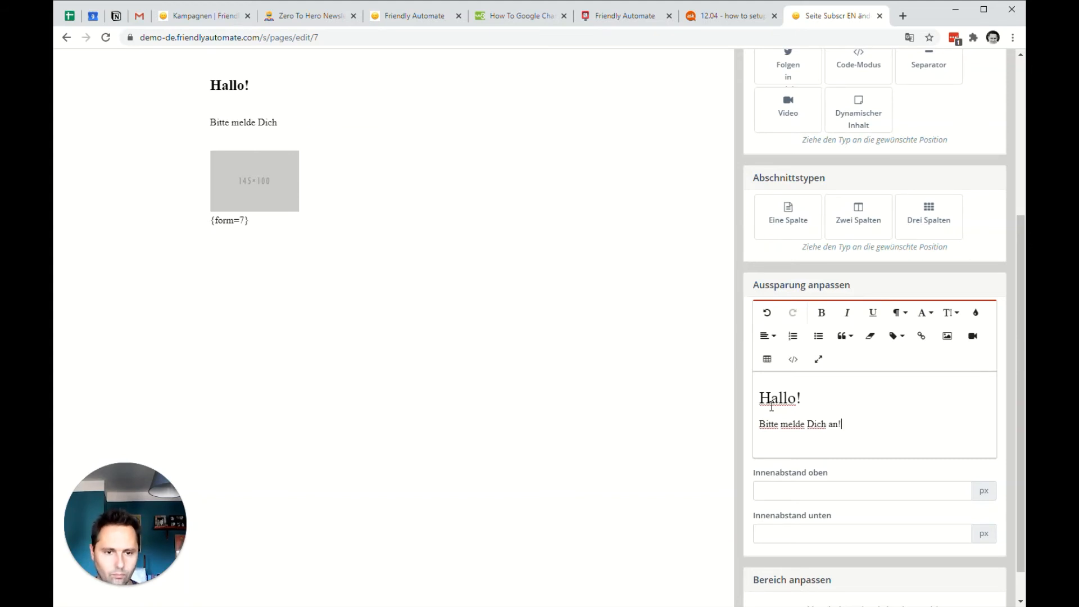
pyautogui.scroll(4, 772, 406)
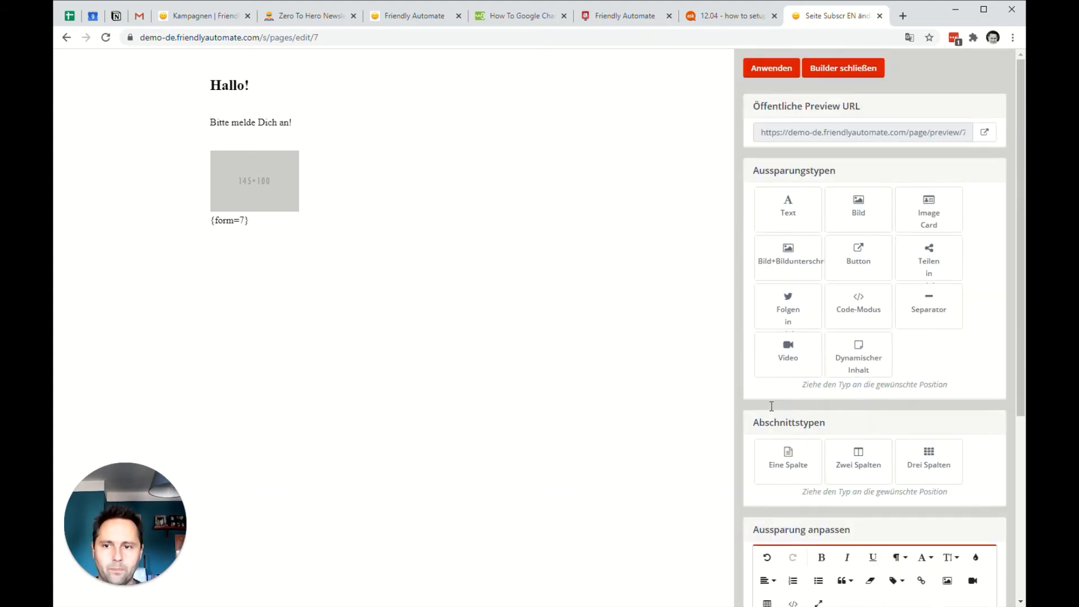
pyautogui.click(781, 70)
pyautogui.click(860, 73)
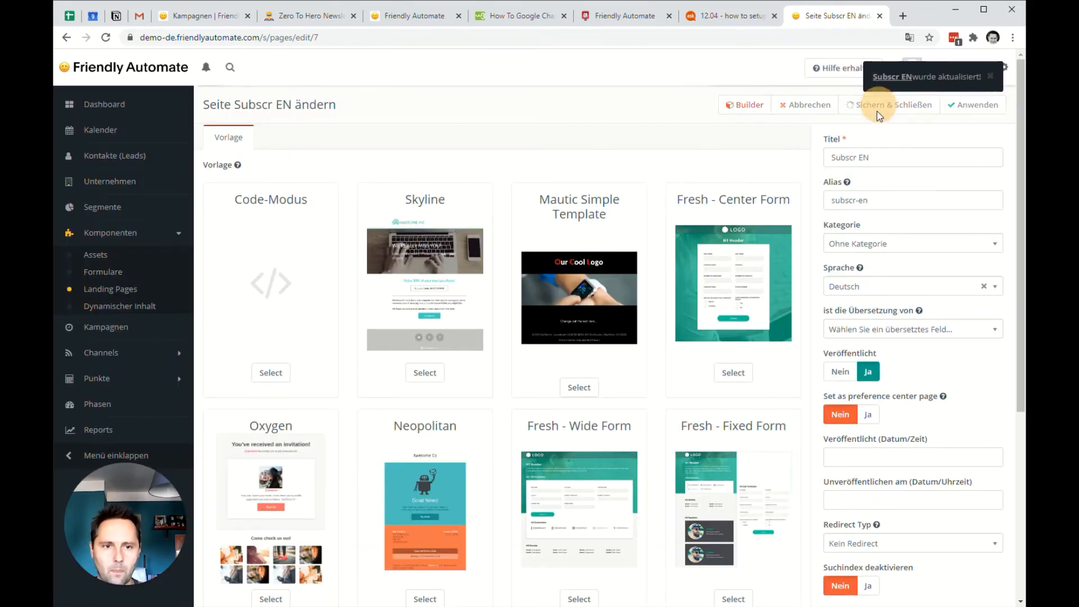
pyautogui.click(880, 110)
# Open the E-Mail-Anmeldung form for editing and check its fields and submit button.
pyautogui.click(107, 273)
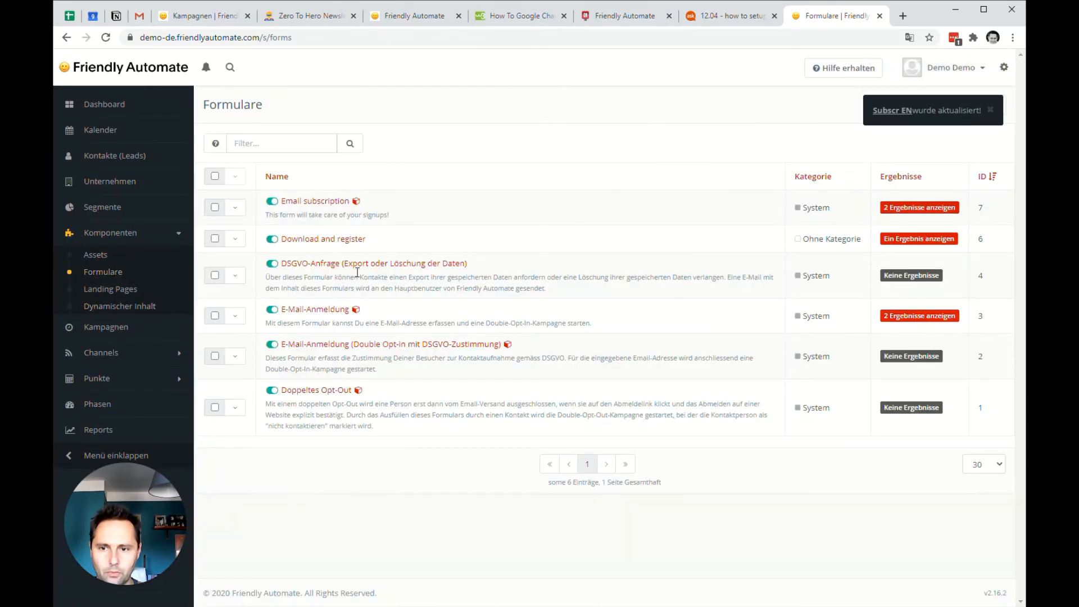
pyautogui.click(329, 310)
pyautogui.click(897, 106)
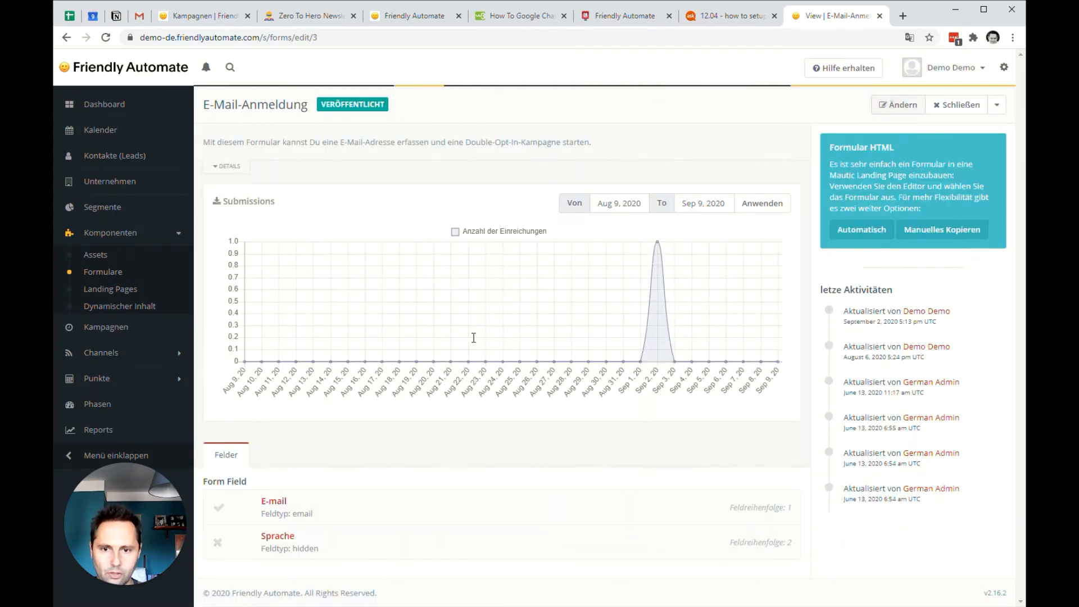
pyautogui.click(274, 140)
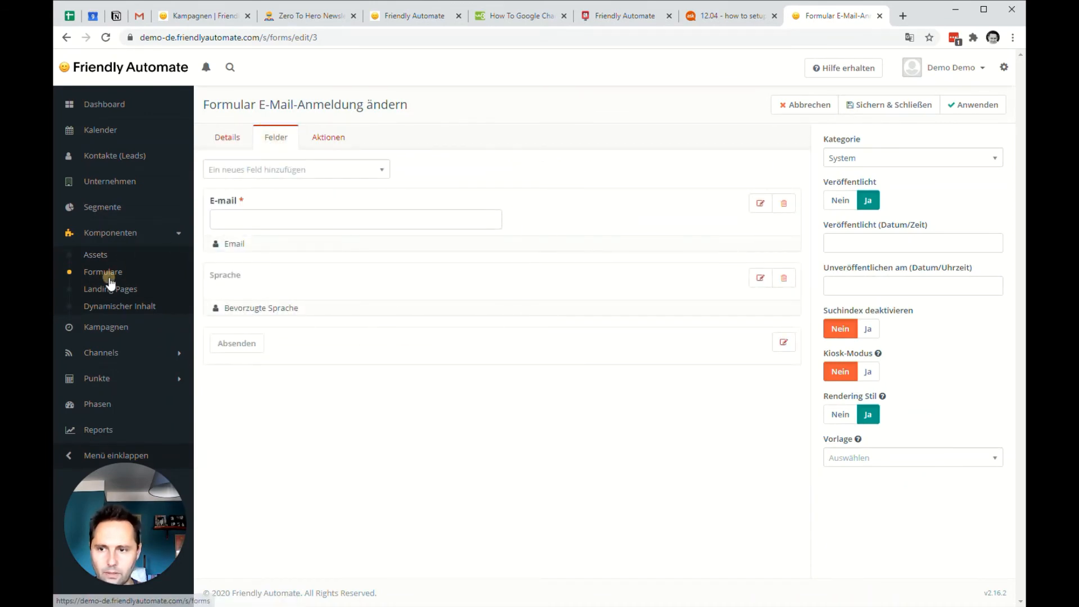
# Change the button label of the Email subscription form to "Submit" and save the form.
pyautogui.click(111, 274)
pyautogui.click(318, 203)
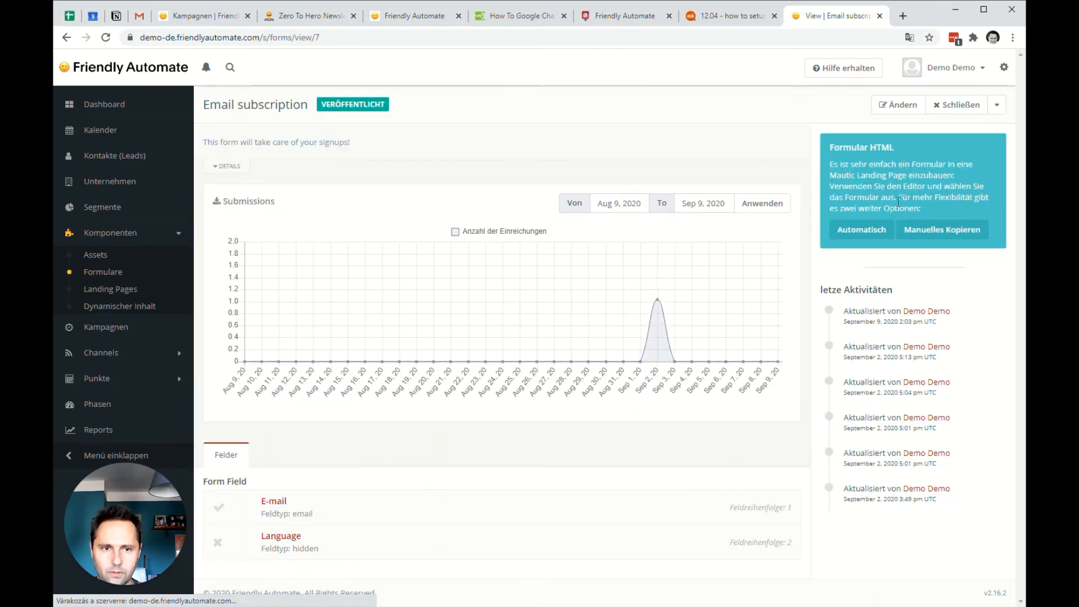
pyautogui.click(898, 105)
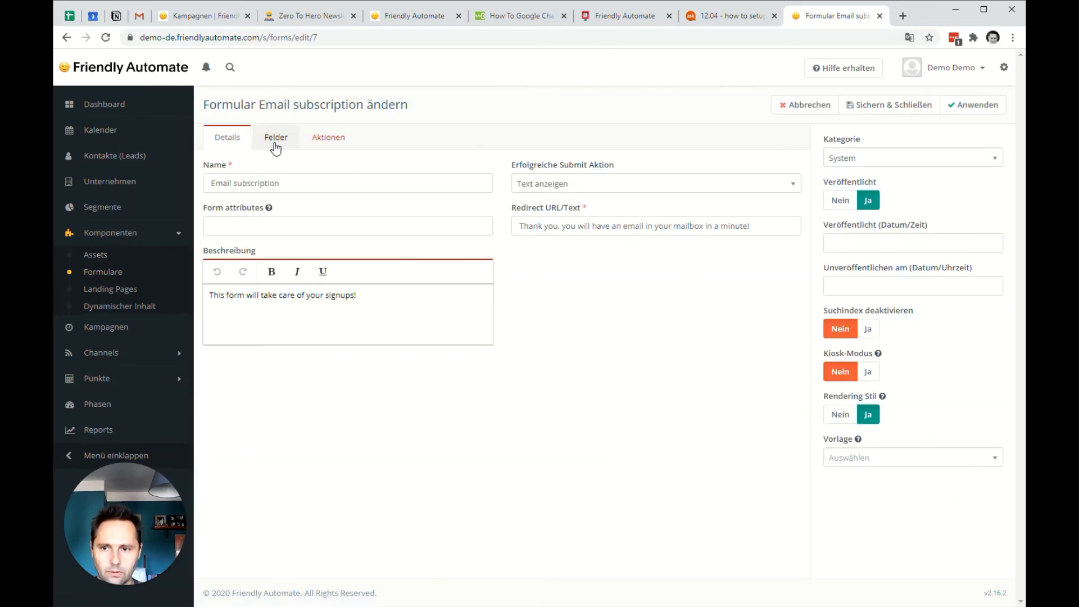
pyautogui.click(276, 140)
pyautogui.click(783, 342)
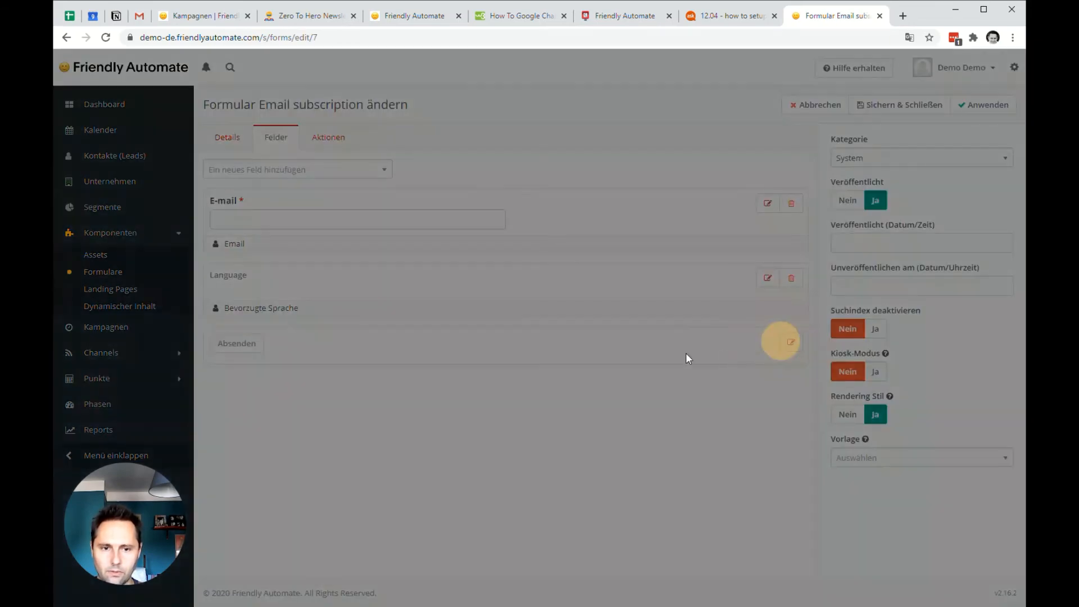
pyautogui.doubleClick(448, 168)
pyautogui.write('Submit')
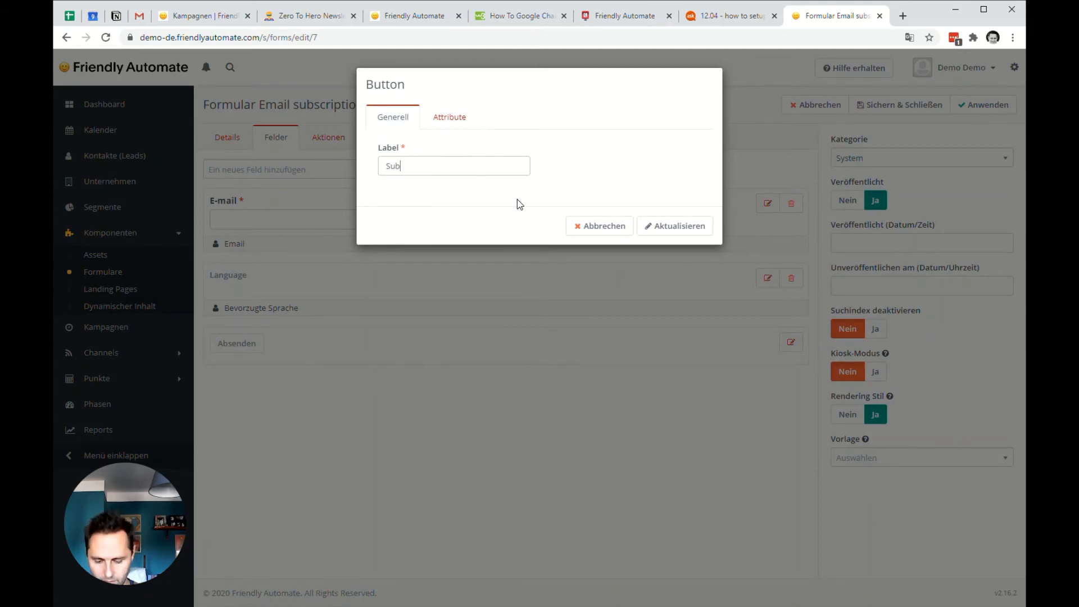
pyautogui.click(687, 233)
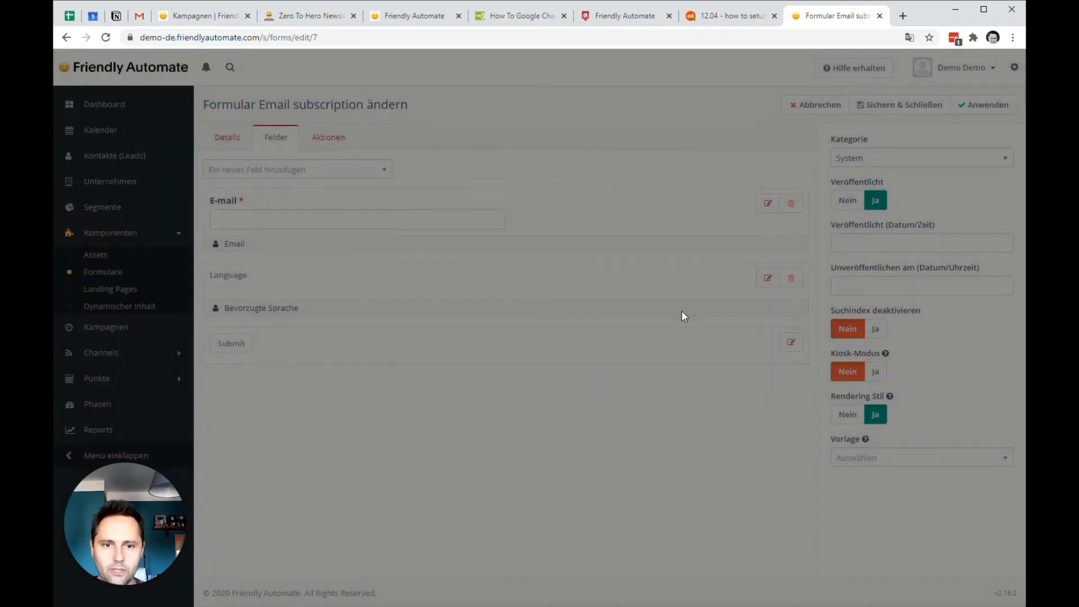
pyautogui.click(869, 108)
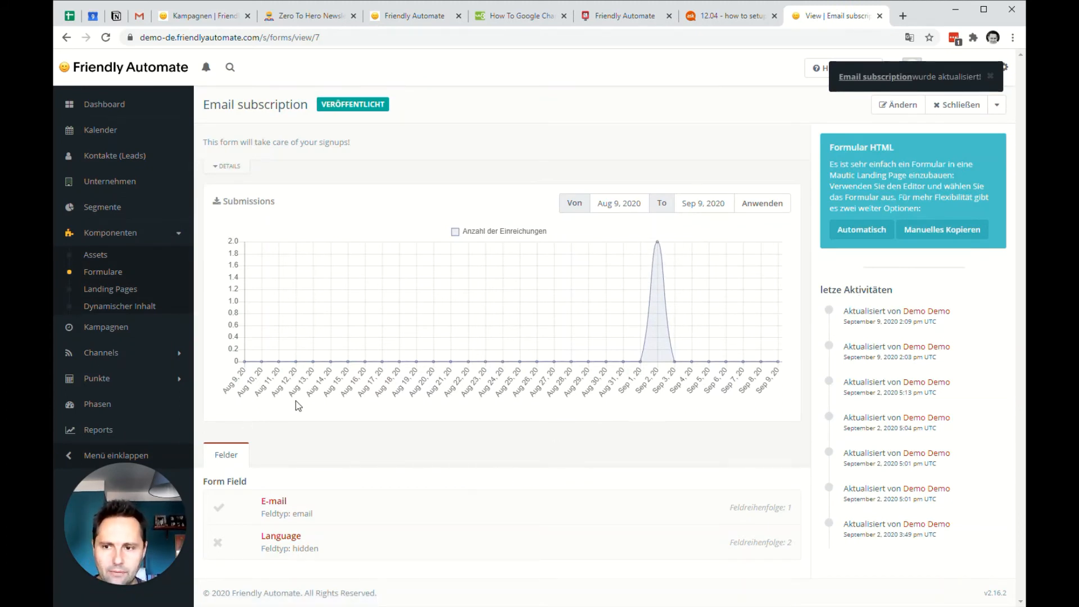
# Unpublish the Multilangual Opt-in campaign and start a new campaign named "MultiLangOptin".
pyautogui.click(114, 289)
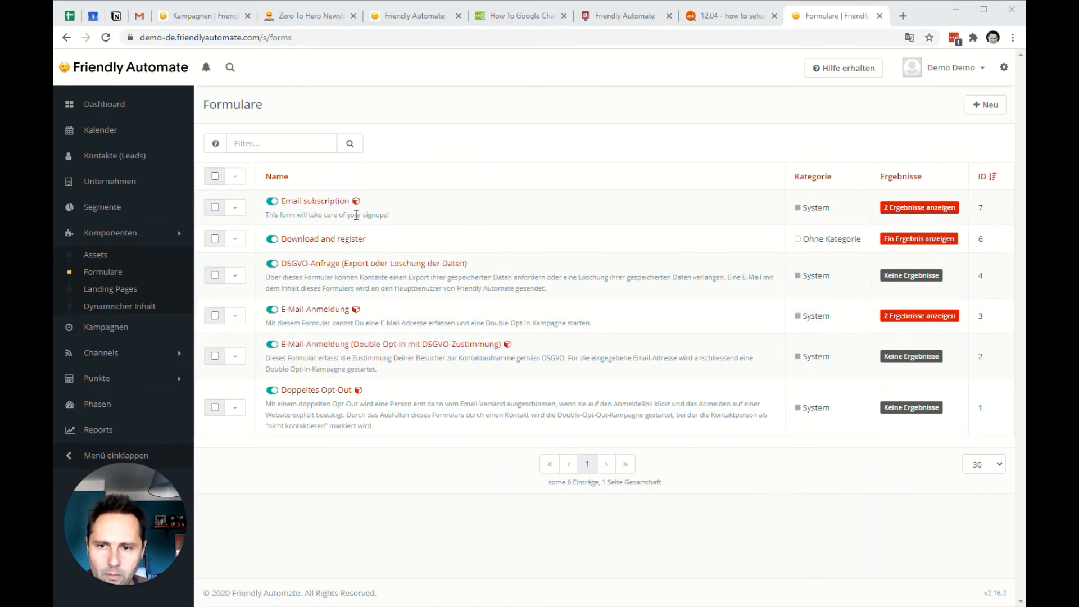
pyautogui.click(112, 329)
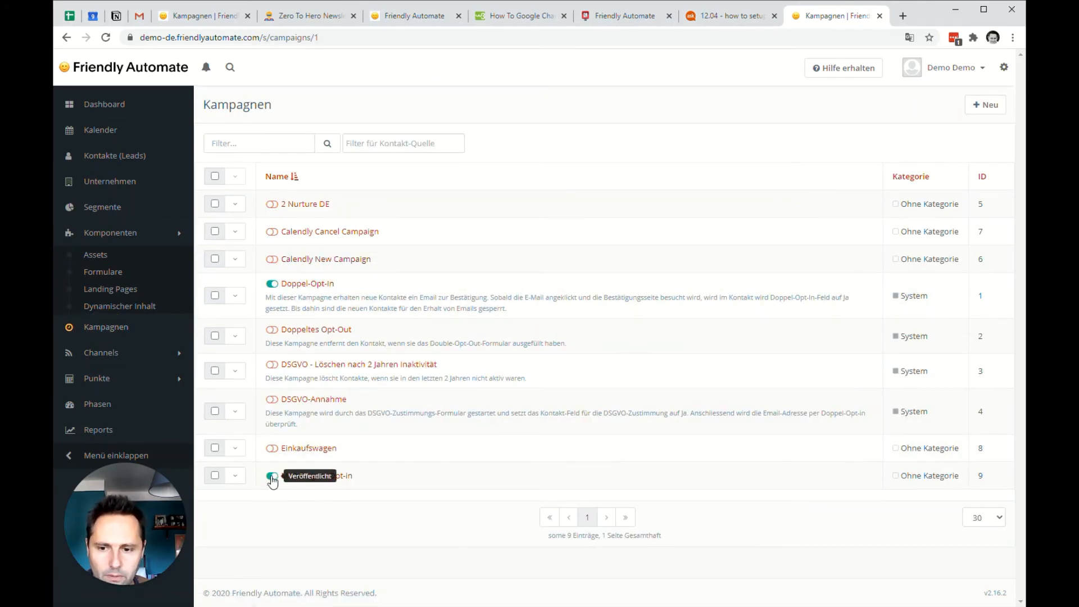
pyautogui.click(982, 113)
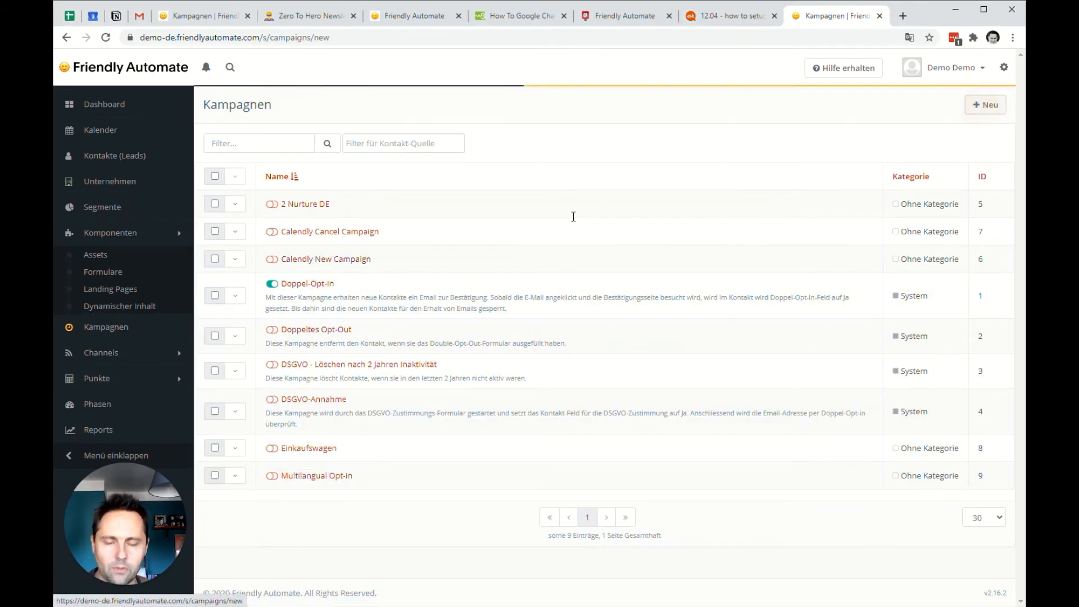
pyautogui.click(396, 157)
pyautogui.write('Mult')
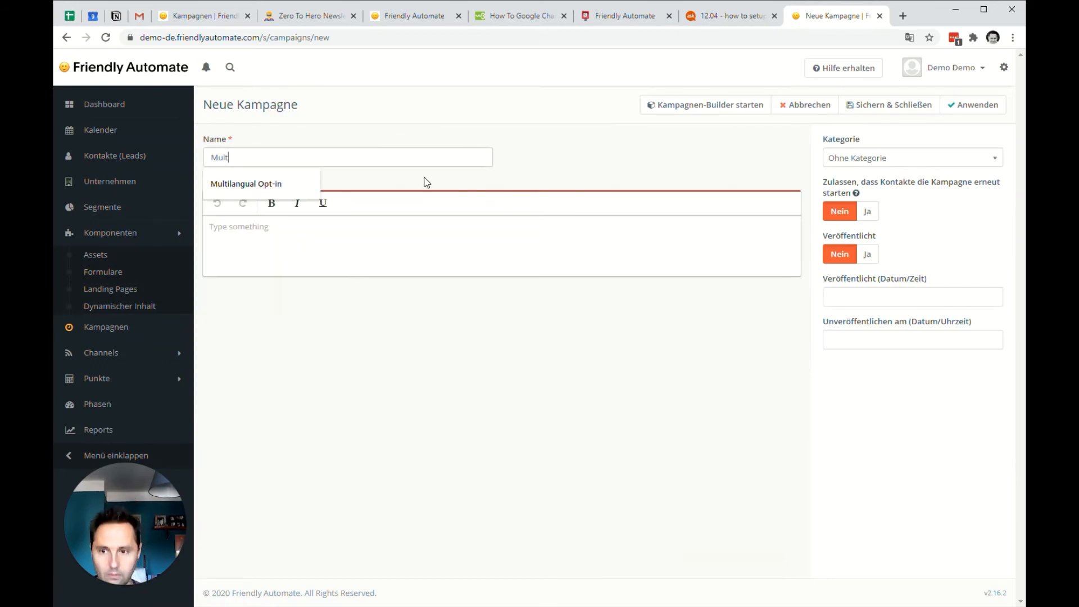
pyautogui.write('iLangOptIn')
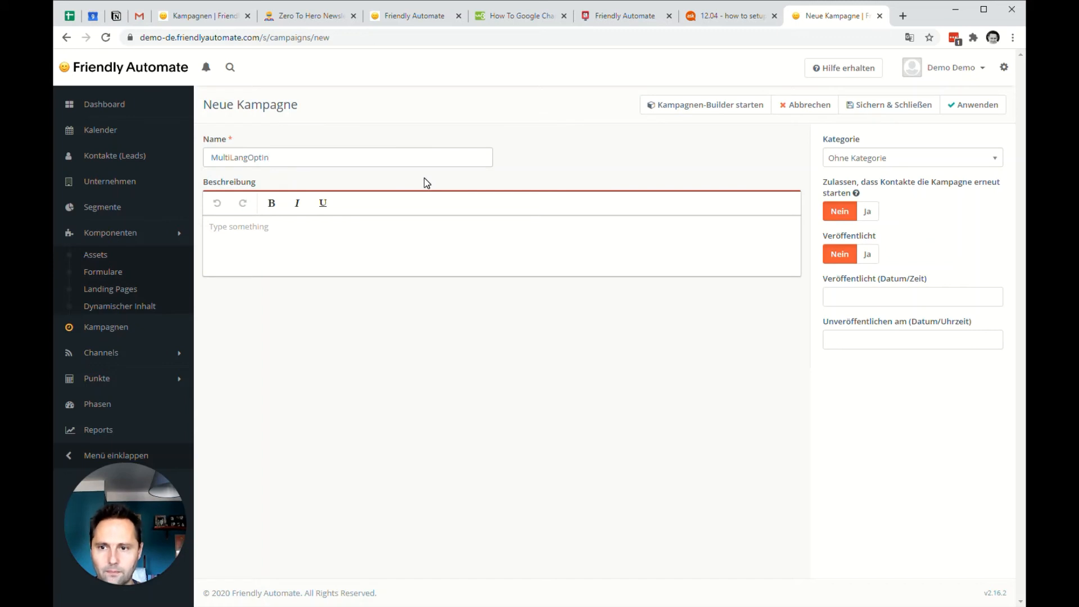
# Launch the campaign builder and add a form contact source using the Email subscription and E-Mail-Anmeldung forms.
pyautogui.click(691, 111)
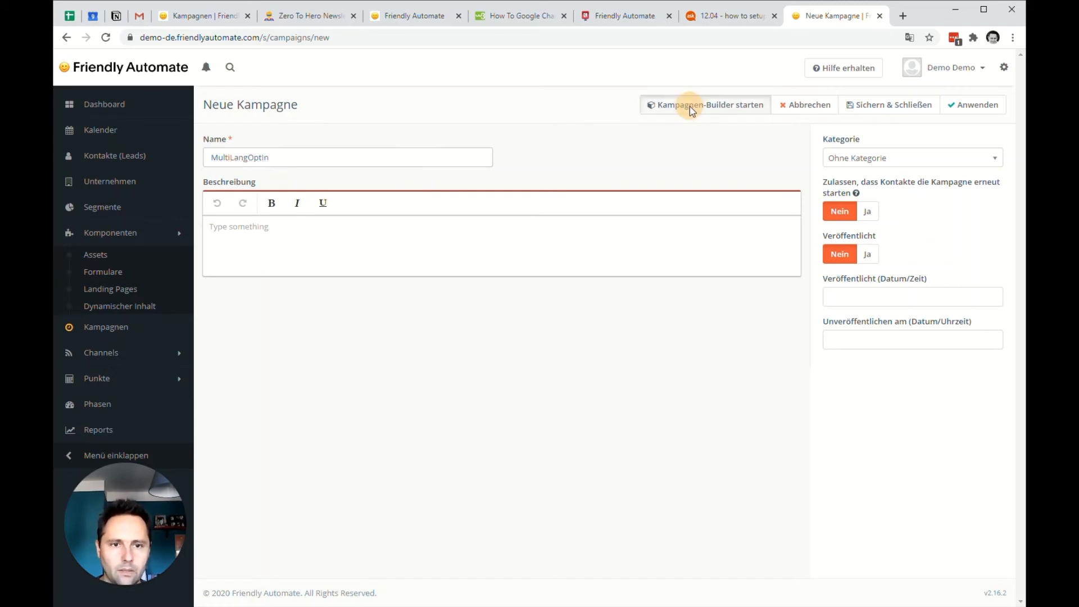
pyautogui.click(538, 187)
pyautogui.click(485, 143)
pyautogui.click(453, 212)
pyautogui.click(518, 144)
pyautogui.click(503, 179)
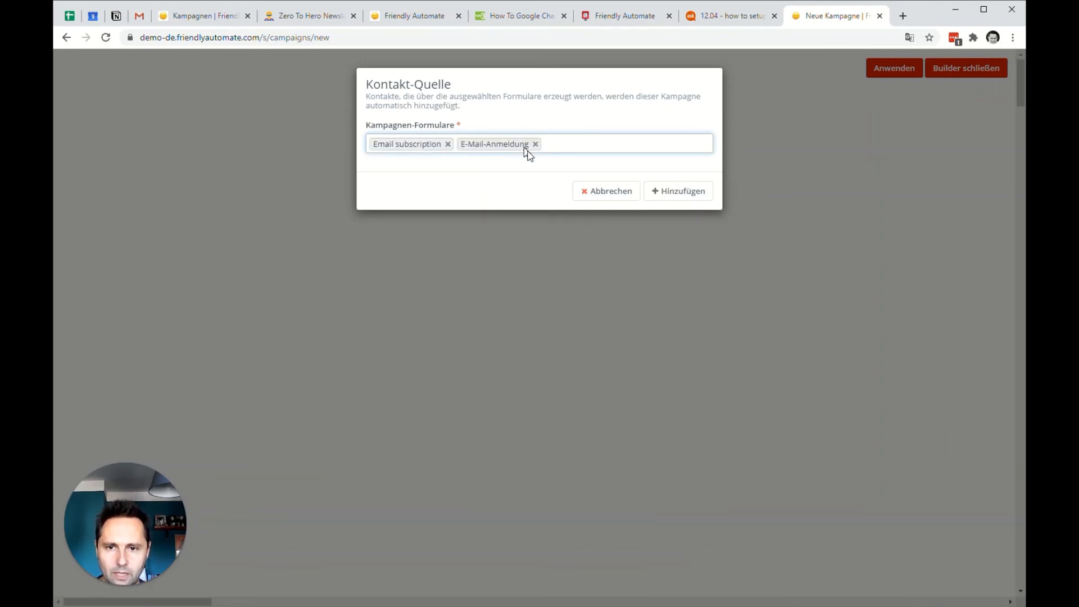
pyautogui.click(663, 192)
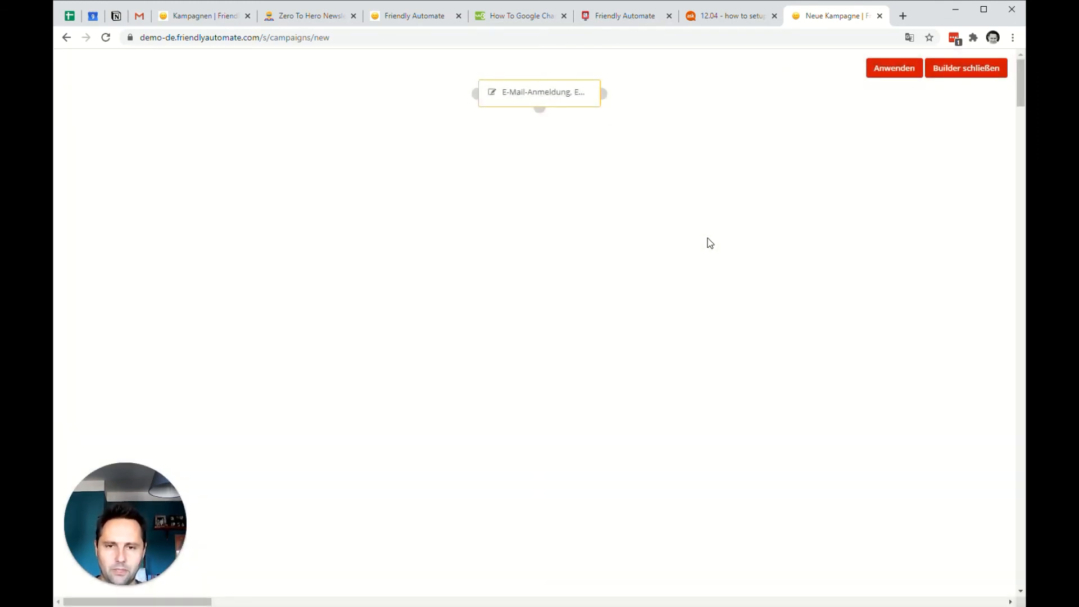
# Attach a Sende E-Mail action to the form contact source and choose Confirmation EN as the email to send.
pyautogui.moveTo(545, 98)
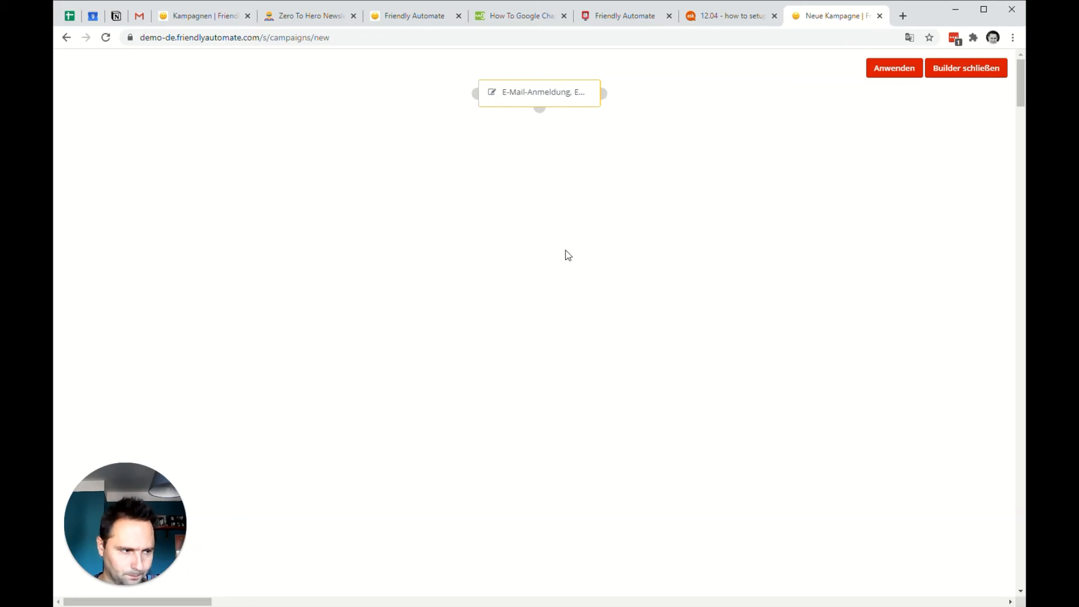
pyautogui.click(539, 109)
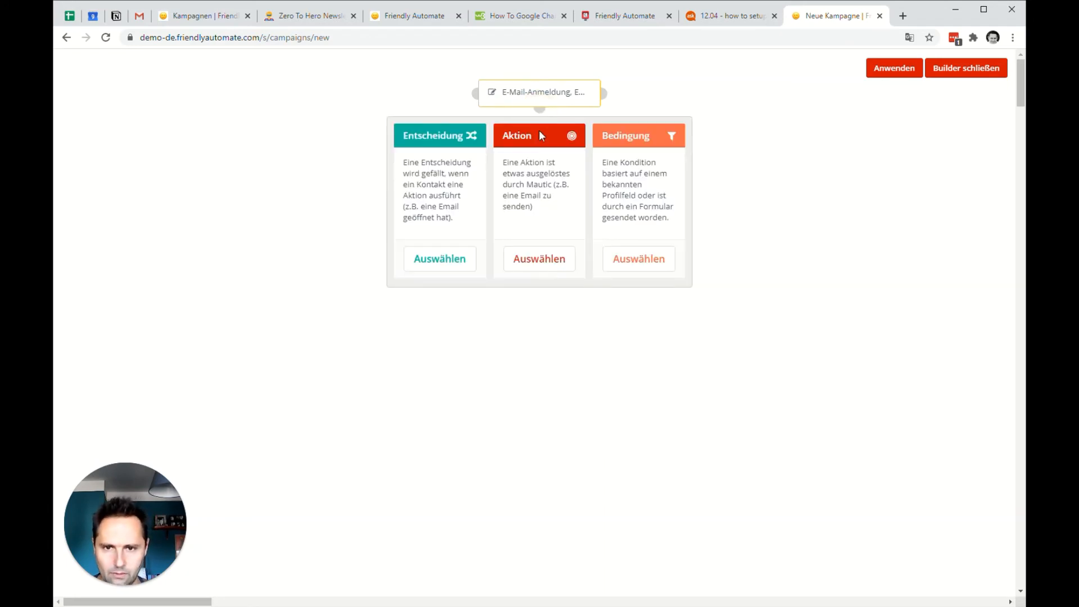
pyautogui.click(530, 261)
pyautogui.write('send')
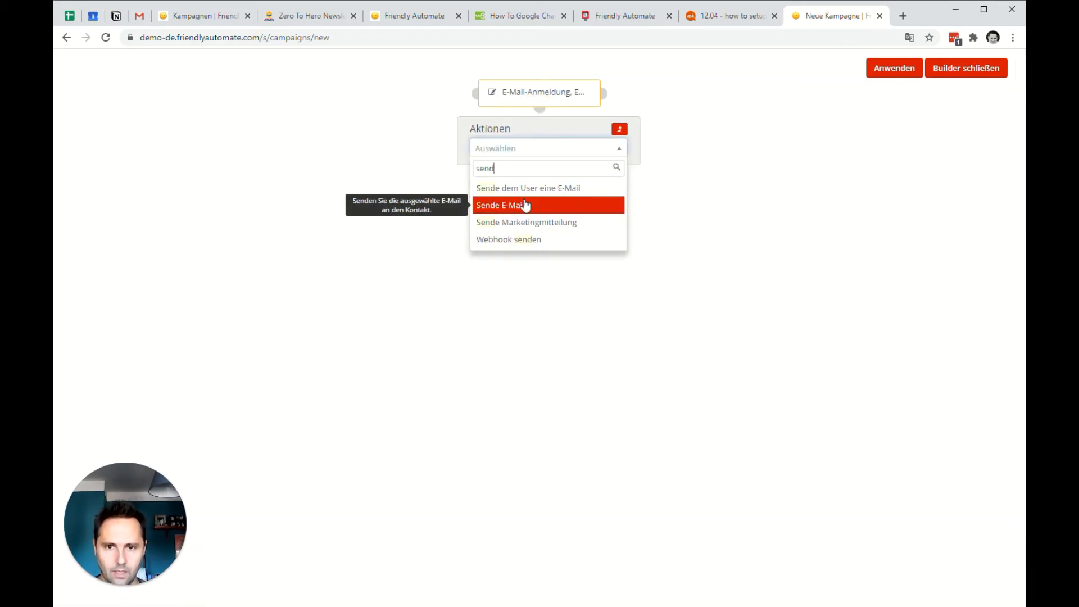
pyautogui.click(551, 211)
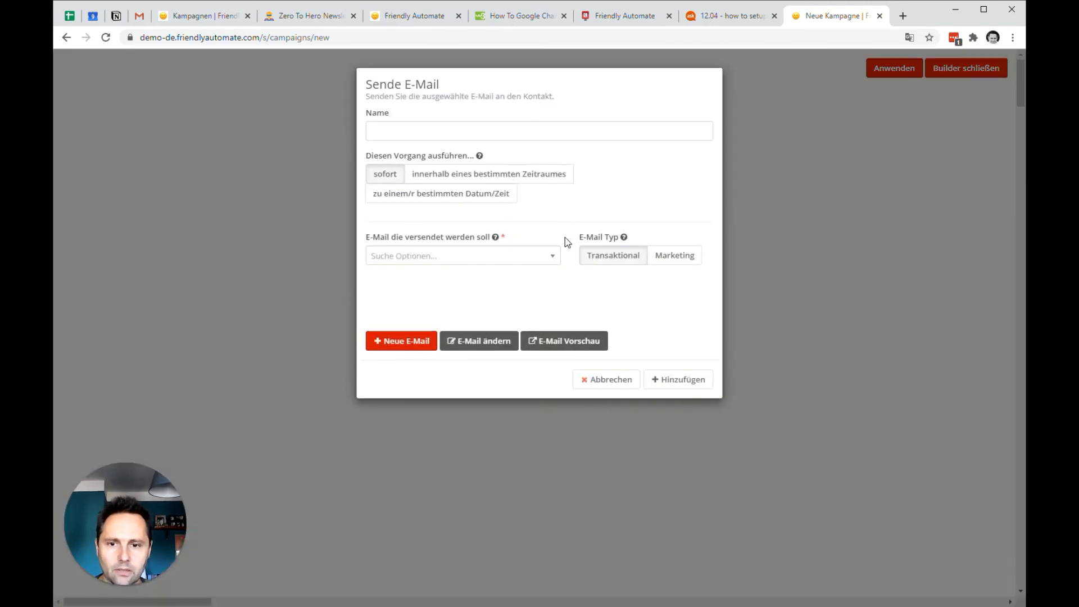
pyautogui.click(448, 256)
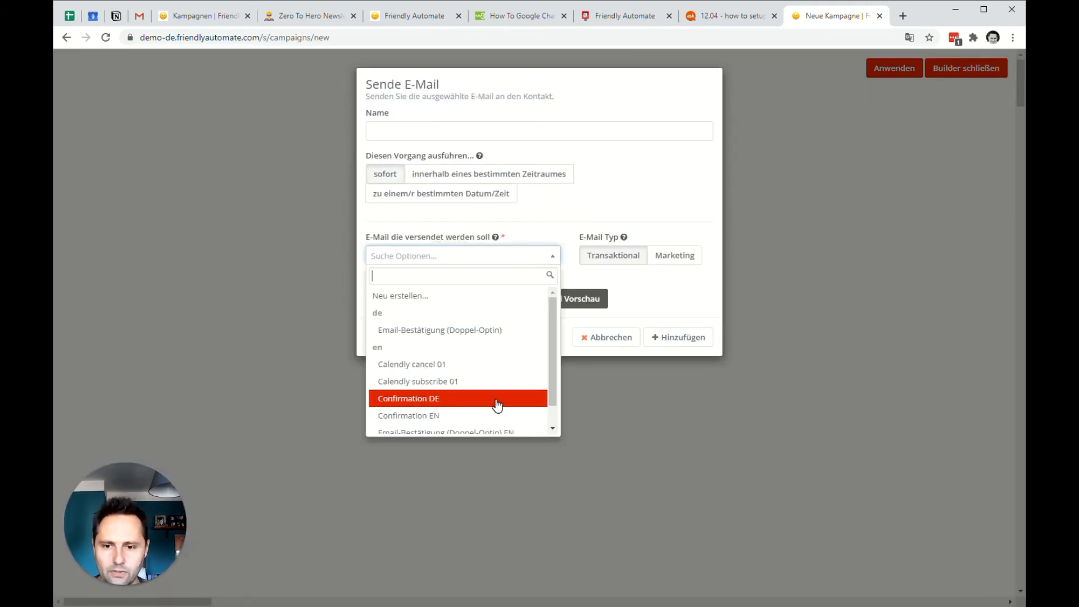
pyautogui.scroll(-1, 496, 403)
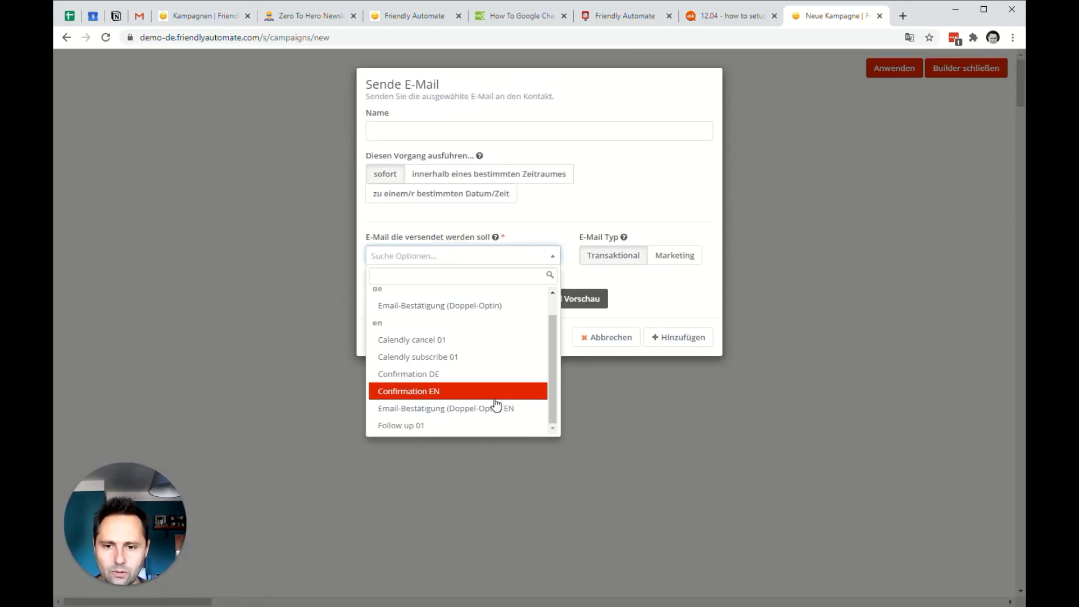
pyautogui.click(436, 393)
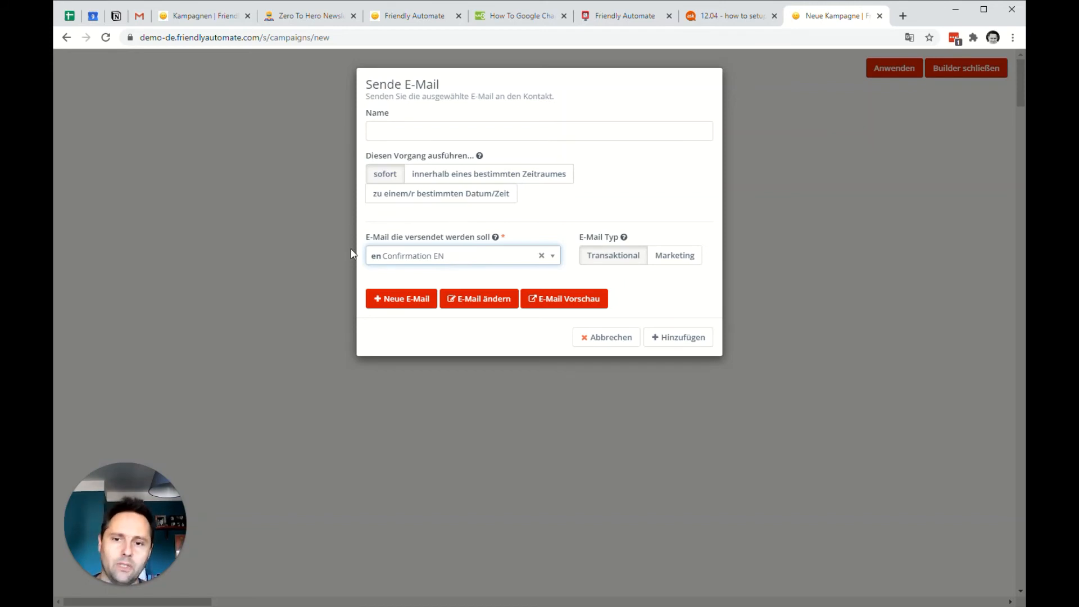
# Name the email action "Send proper language conf email", add it and place it directly beneath the form source.
pyautogui.click(490, 132)
pyautogui.write('Send proper language conf email')
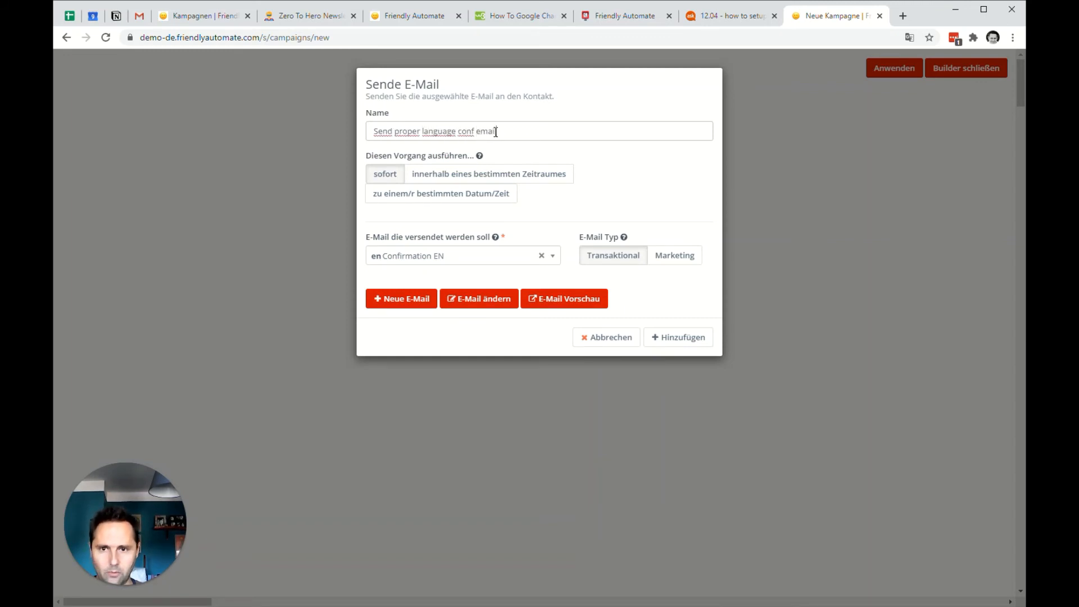
pyautogui.click(672, 339)
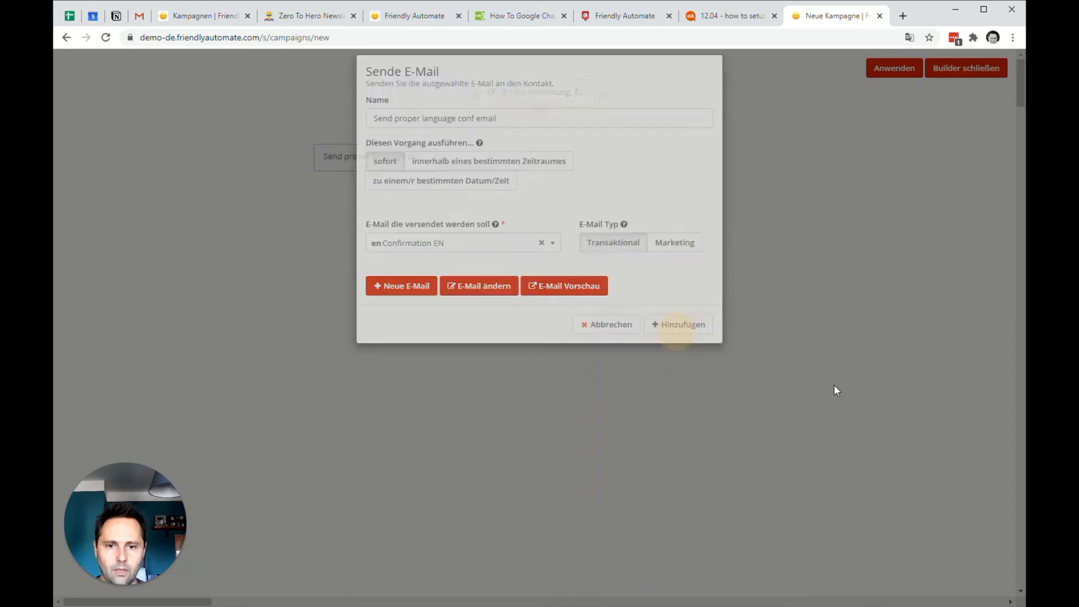
pyautogui.moveTo(356, 166); pyautogui.dragTo(512, 163)
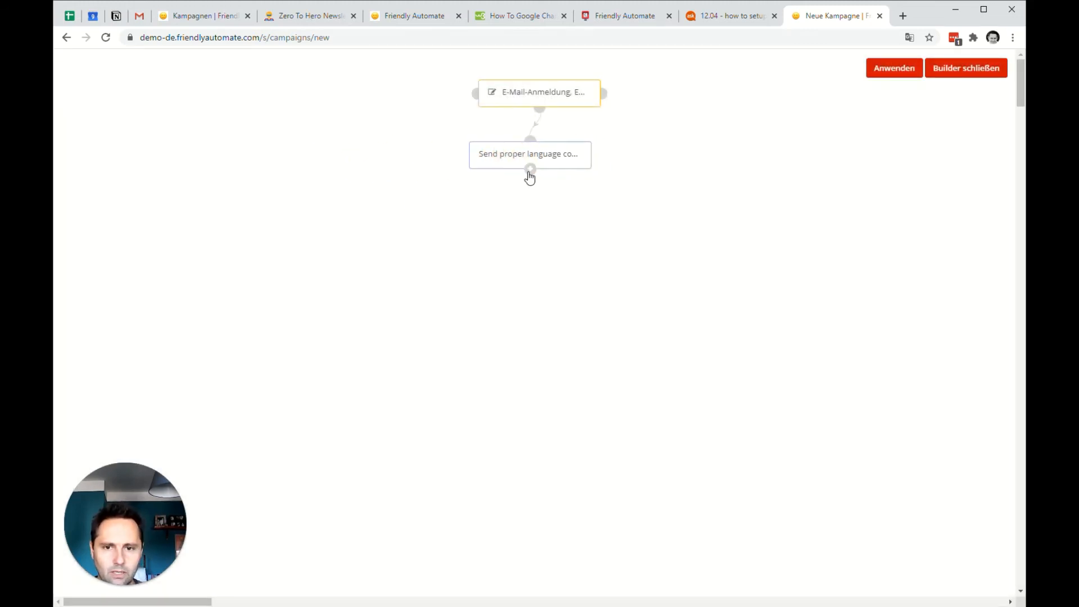
# Add an Add Do Not Contact action for the E-Mail channel after the confirmation email and align it below.
pyautogui.click(530, 172)
pyautogui.click(531, 321)
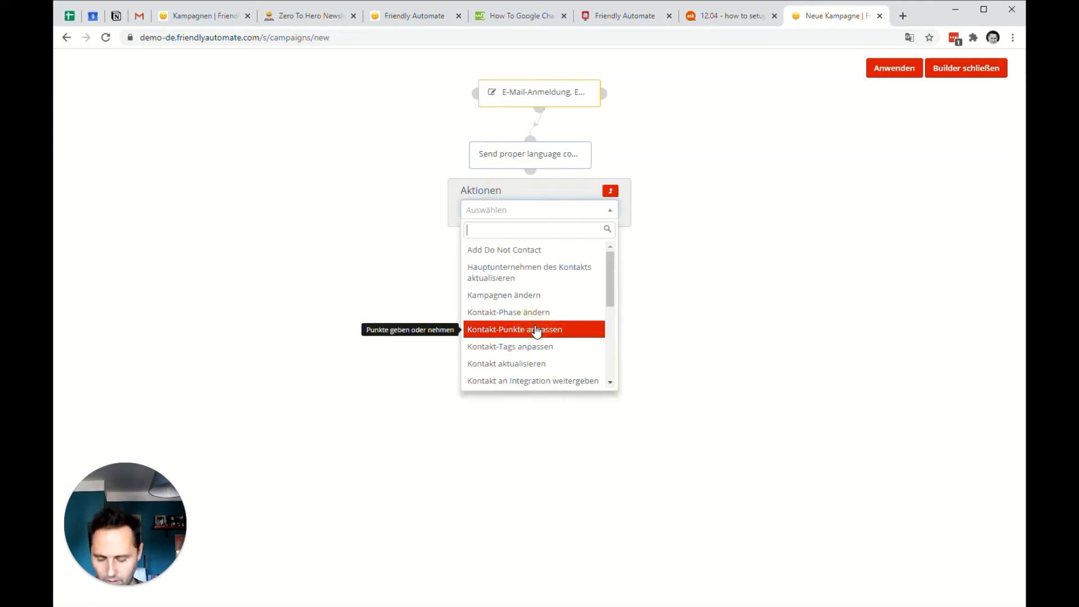
pyautogui.write('do')
pyautogui.click(536, 253)
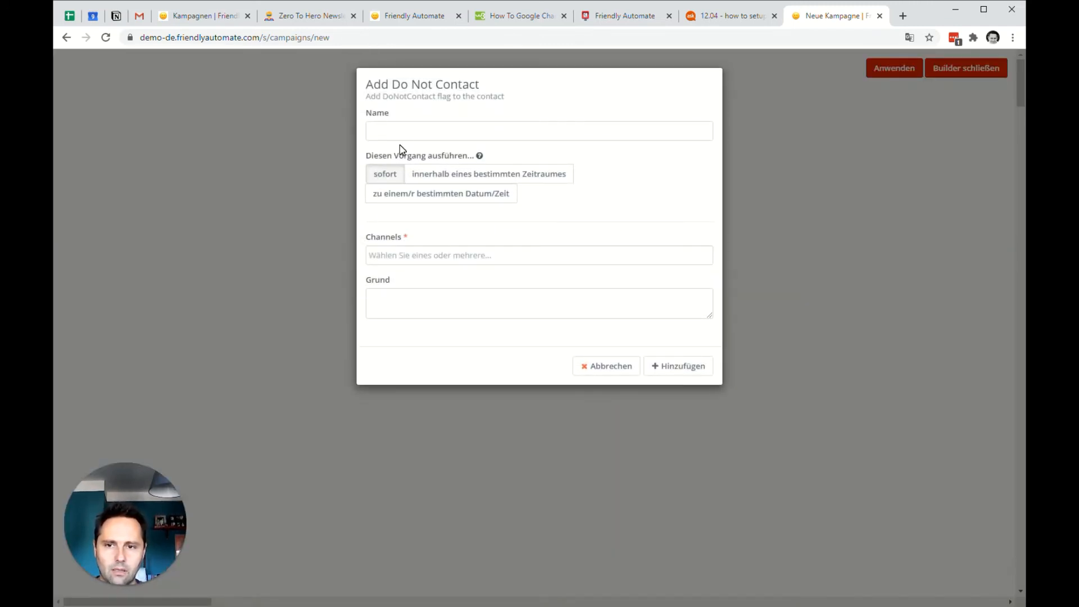
pyautogui.click(456, 254)
pyautogui.click(455, 276)
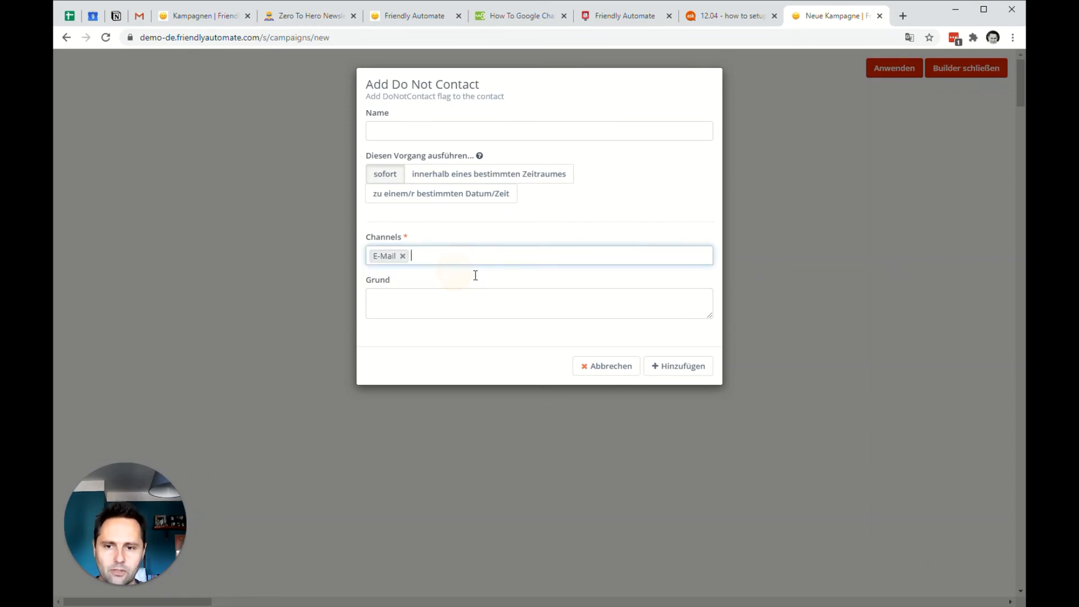
pyautogui.click(661, 366)
pyautogui.moveTo(531, 271); pyautogui.dragTo(542, 226)
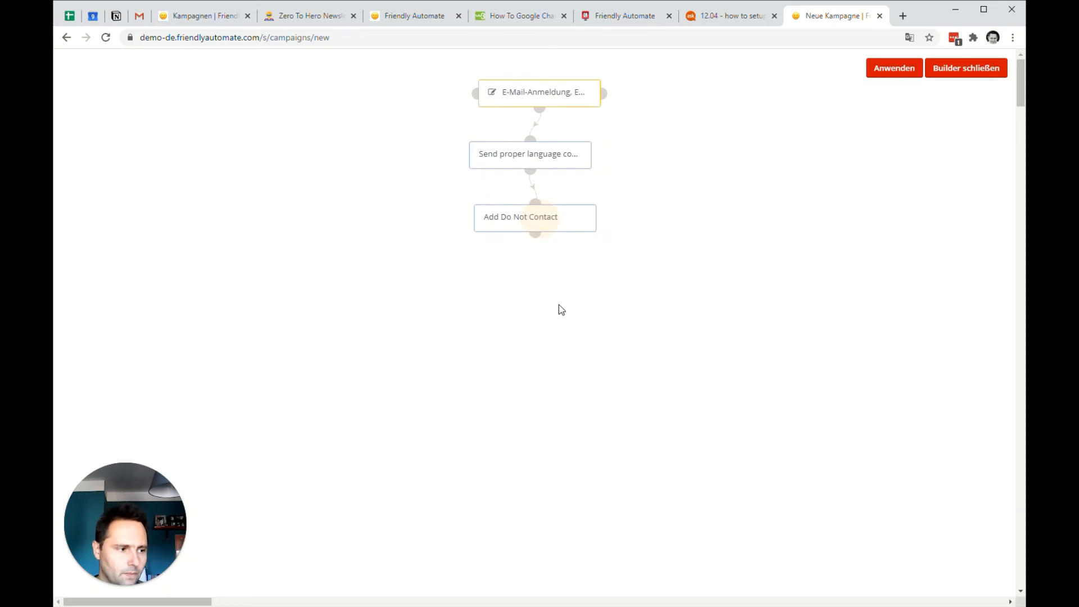
# Add a Besucht eine Seite decision after Add Do Not Contact, limited to the Confirmation EN and Confirmation DE pages.
pyautogui.click(535, 235)
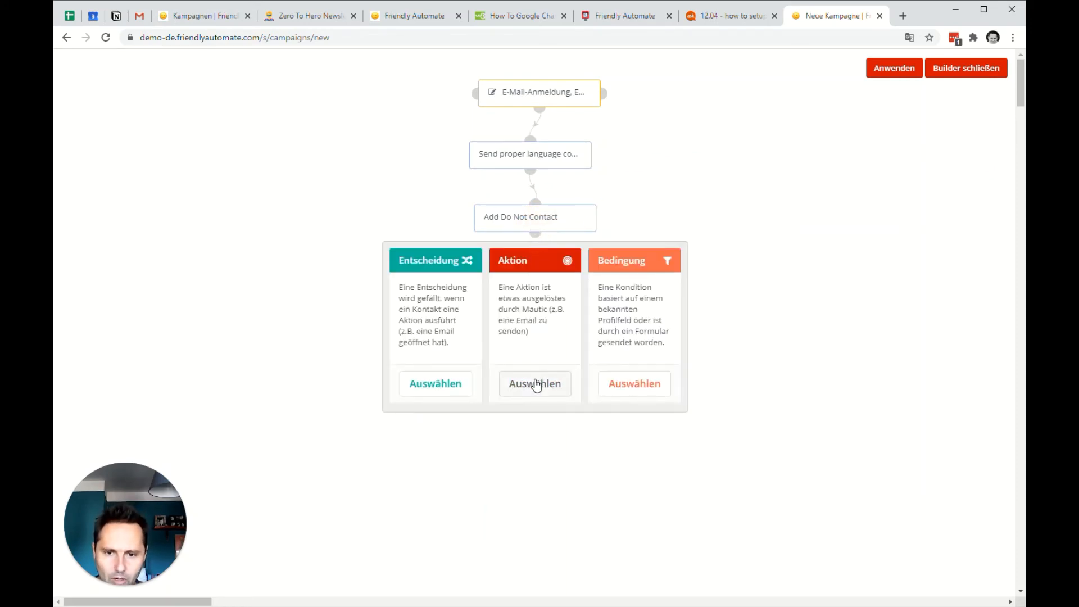
pyautogui.click(435, 383)
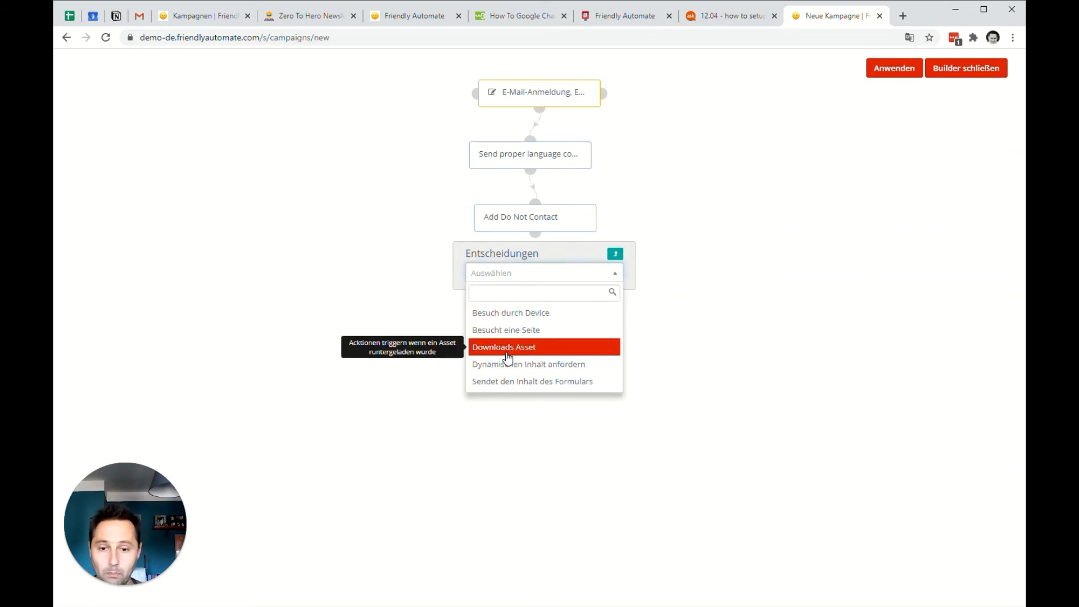
pyautogui.click(506, 330)
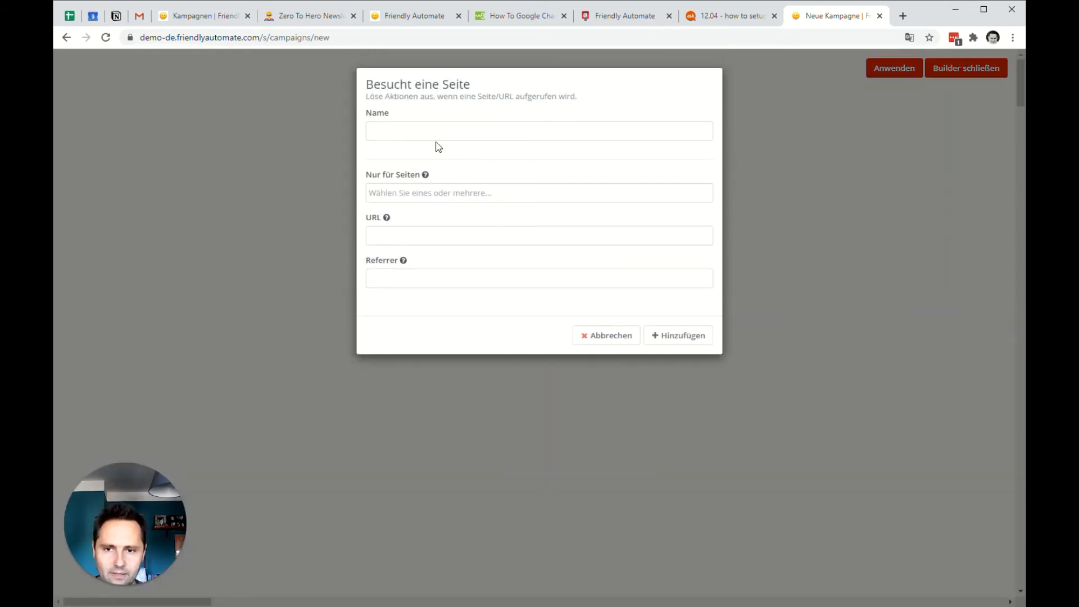
pyautogui.click(408, 193)
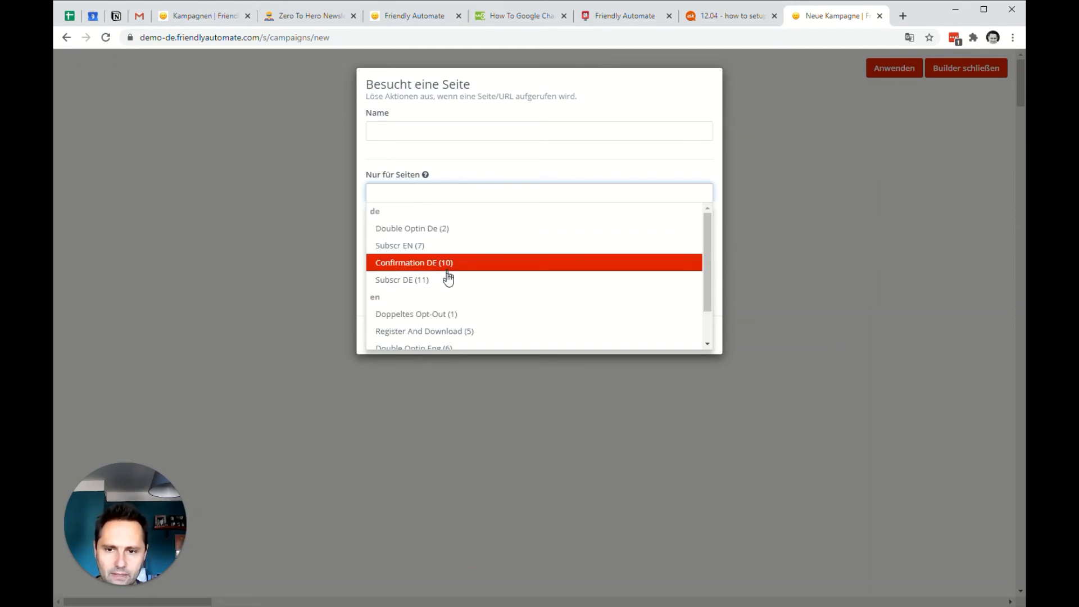
pyautogui.scroll(-1, 460, 266)
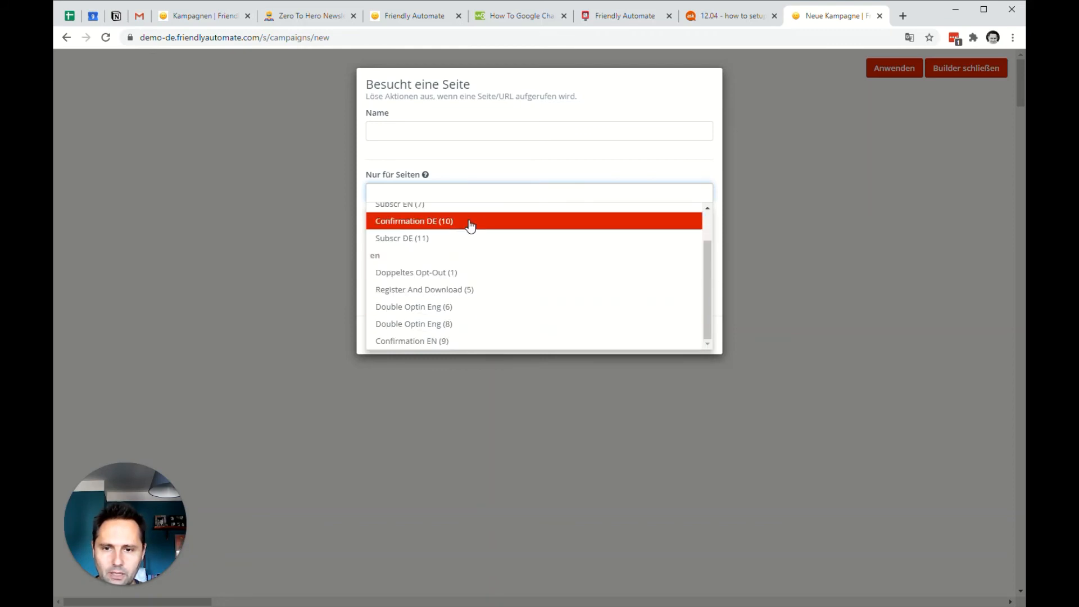
pyautogui.click(470, 343)
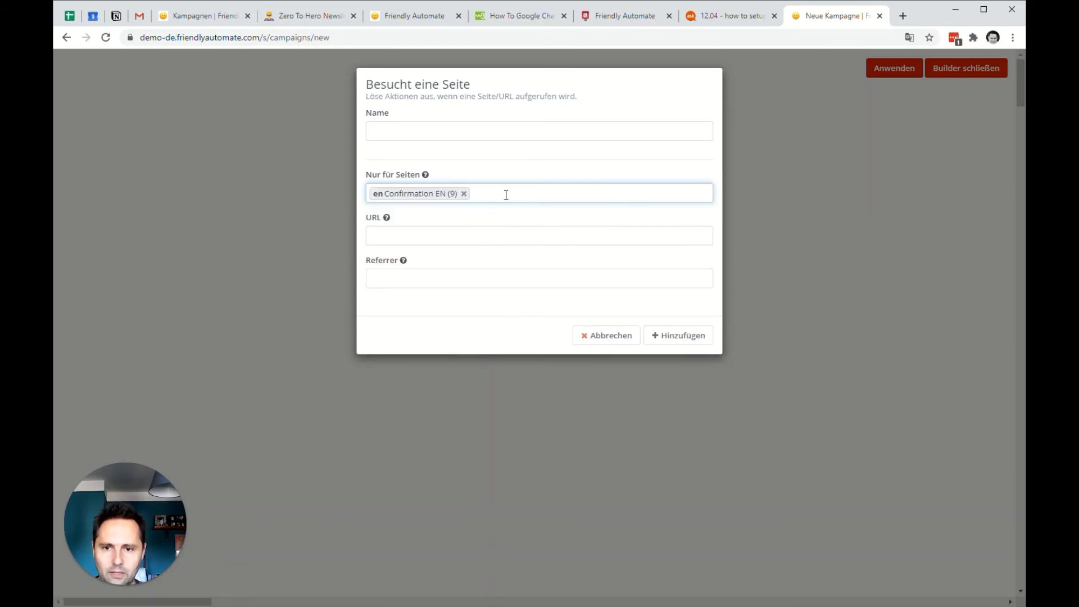
pyautogui.click(506, 195)
pyautogui.click(471, 245)
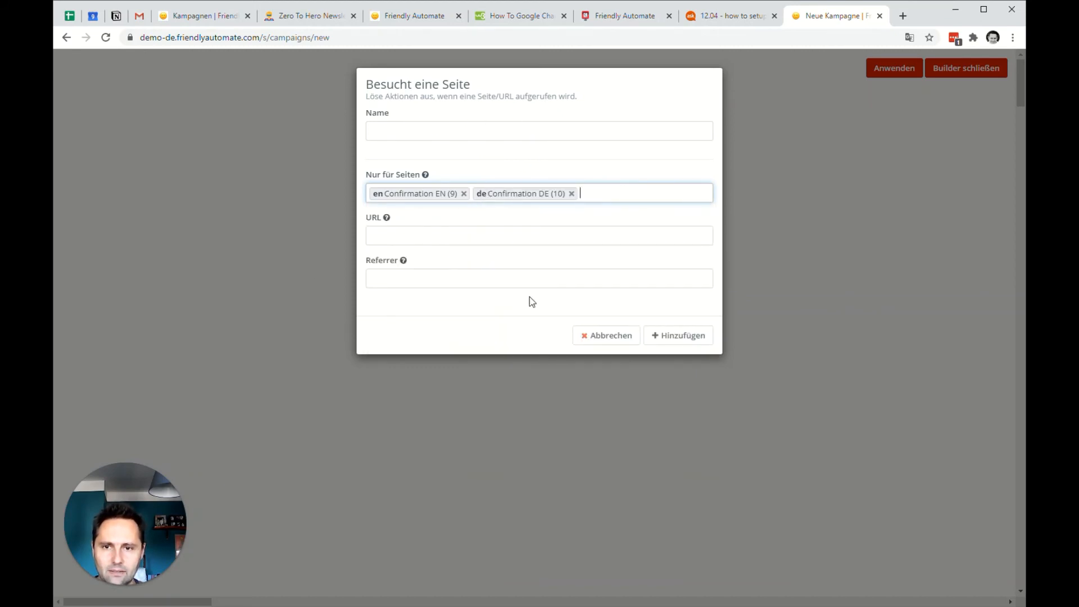
pyautogui.click(655, 337)
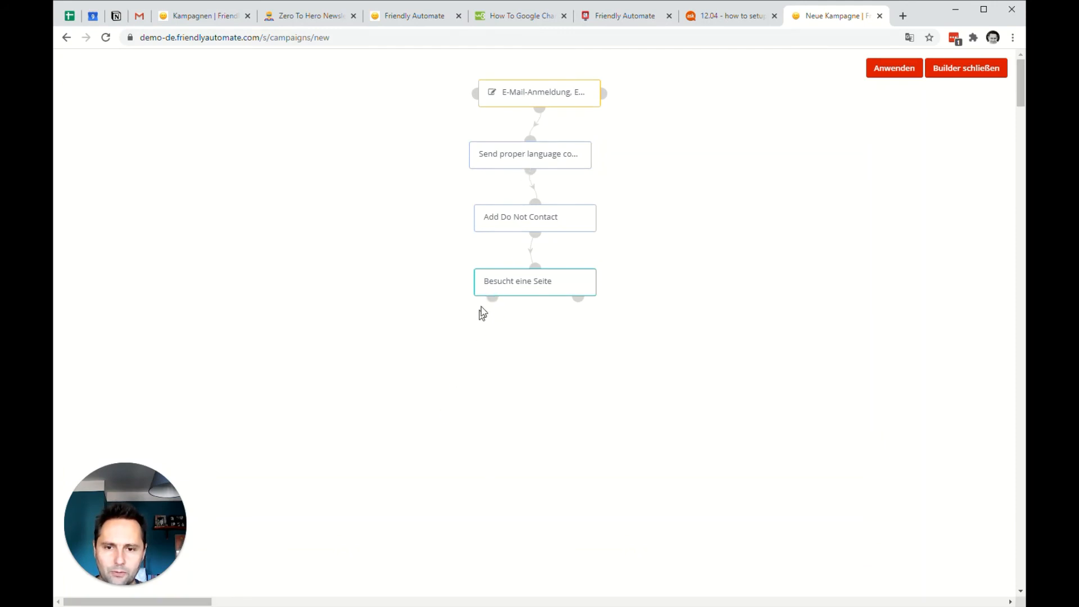
# Add a Kontakt löschen action with a 10-day delay to the page visit's negative branch and move it lower.
pyautogui.click(579, 298)
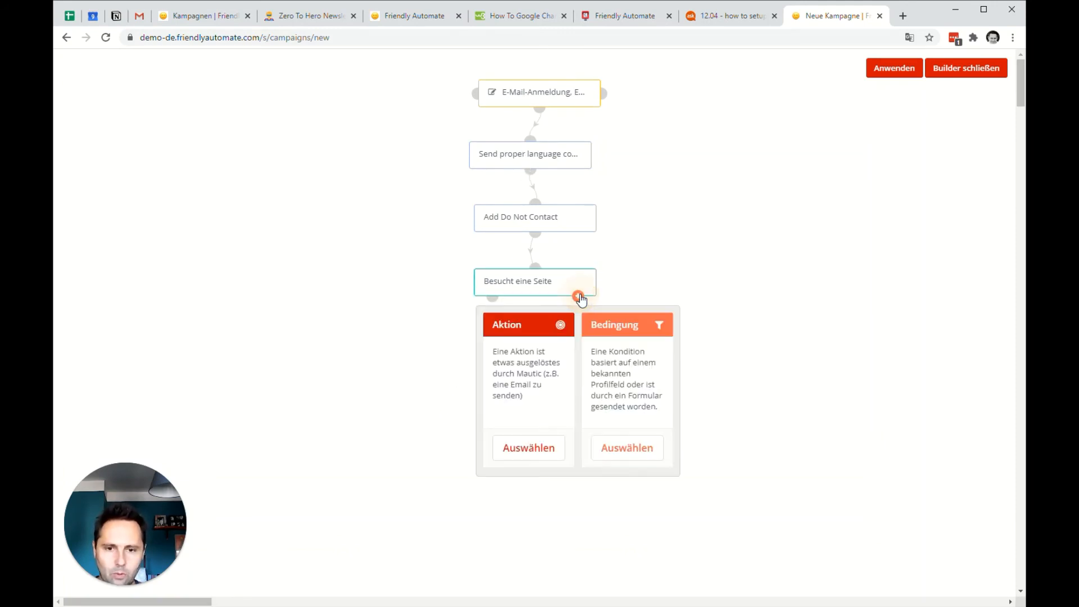
pyautogui.click(515, 446)
pyautogui.write('lö')
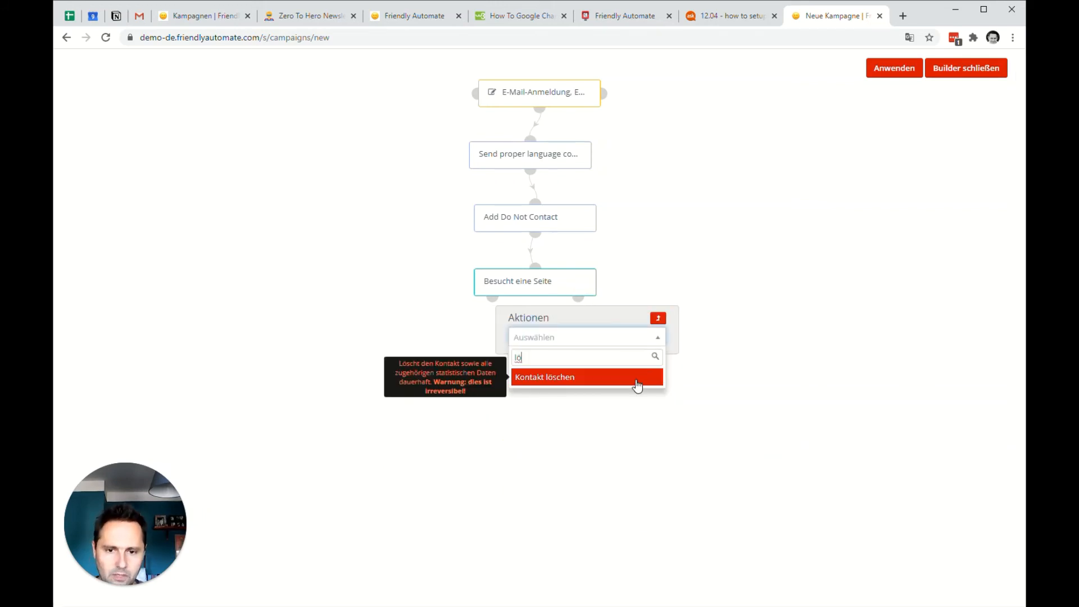
pyautogui.click(639, 379)
pyautogui.click(424, 211)
pyautogui.write('0')
pyautogui.click(671, 385)
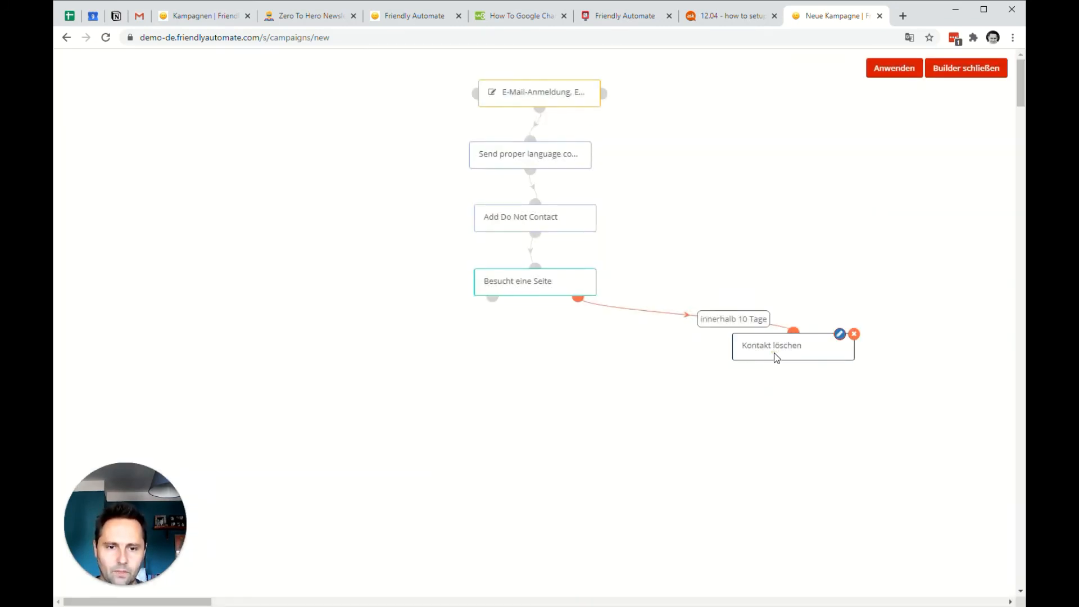
pyautogui.moveTo(776, 355); pyautogui.dragTo(713, 431)
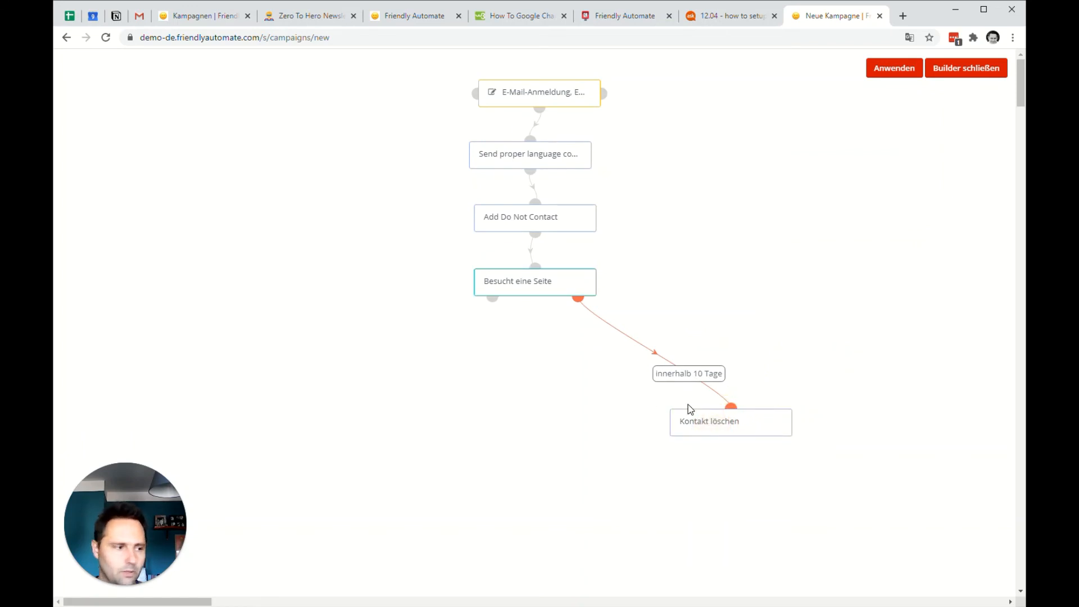
# Add a Remove Do Not Contact action for the E-Mail channel to the page visit's positive branch and place it below.
pyautogui.click(493, 299)
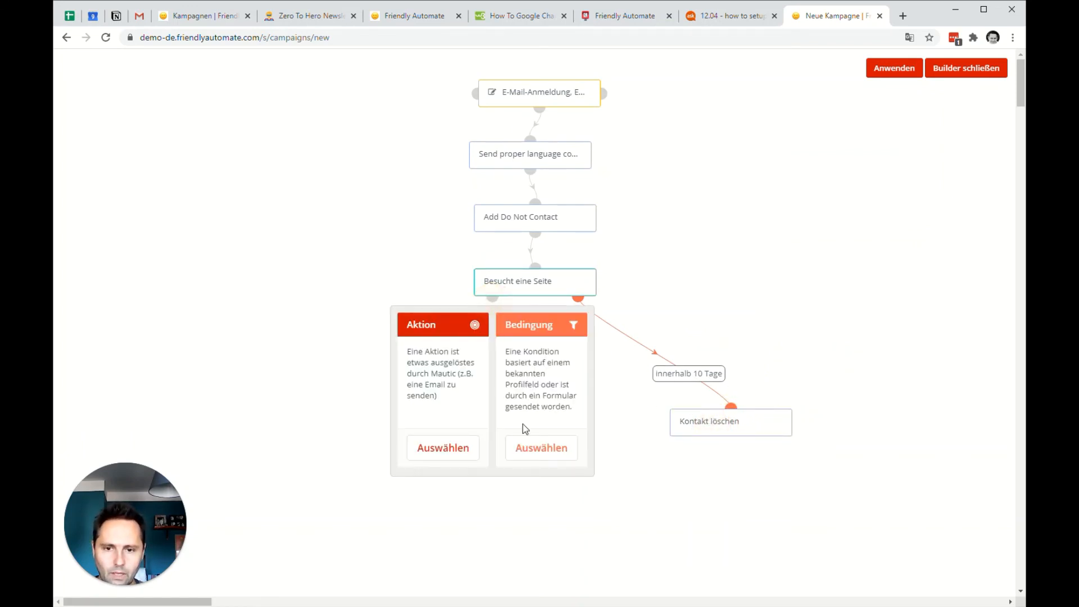
pyautogui.click(440, 450)
pyautogui.write('do')
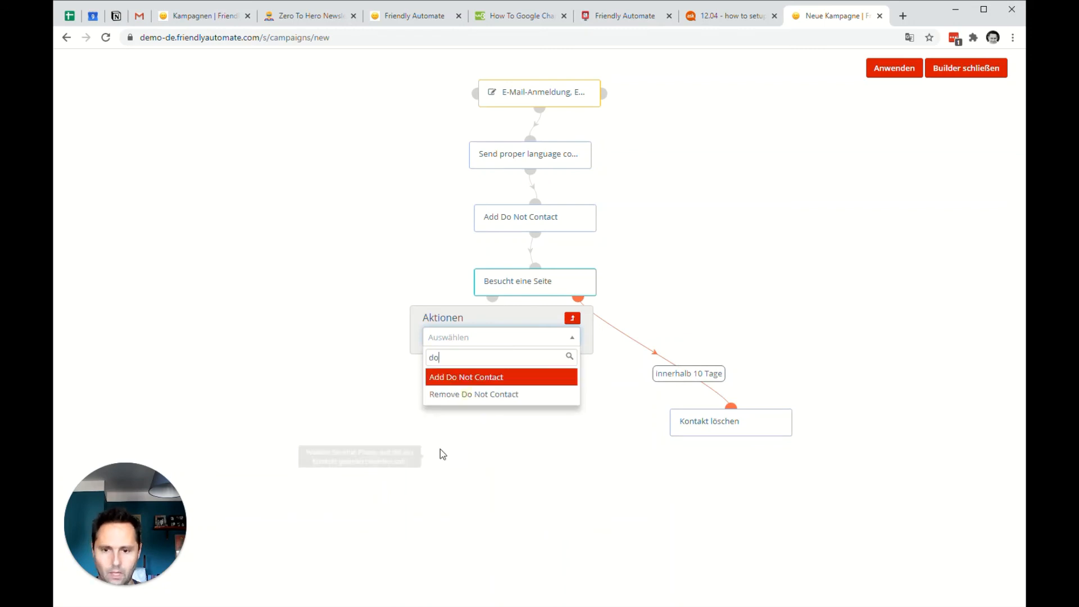
pyautogui.click(529, 396)
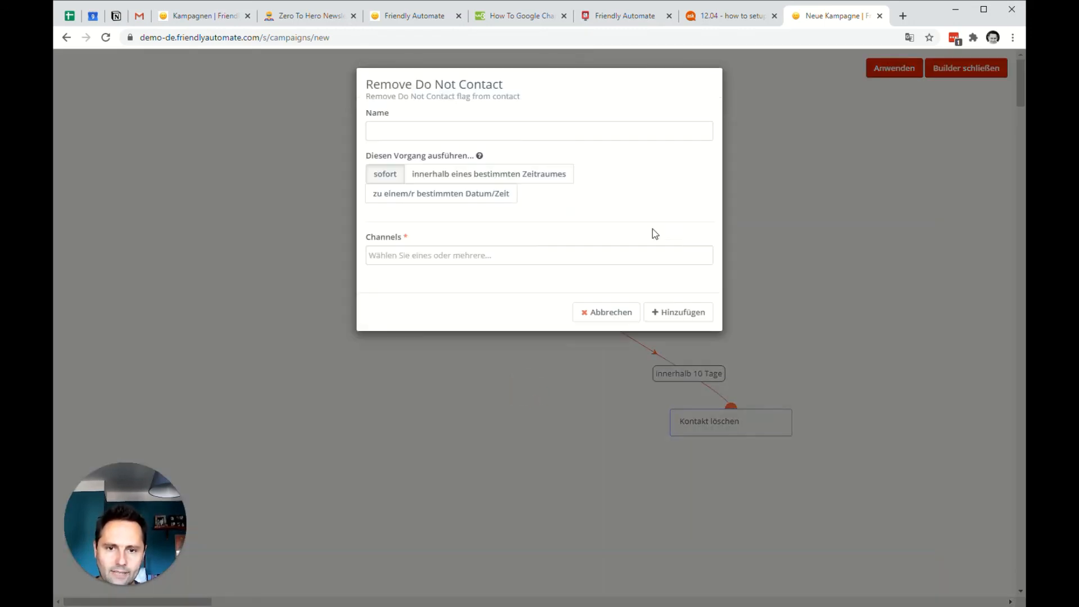
pyautogui.click(480, 254)
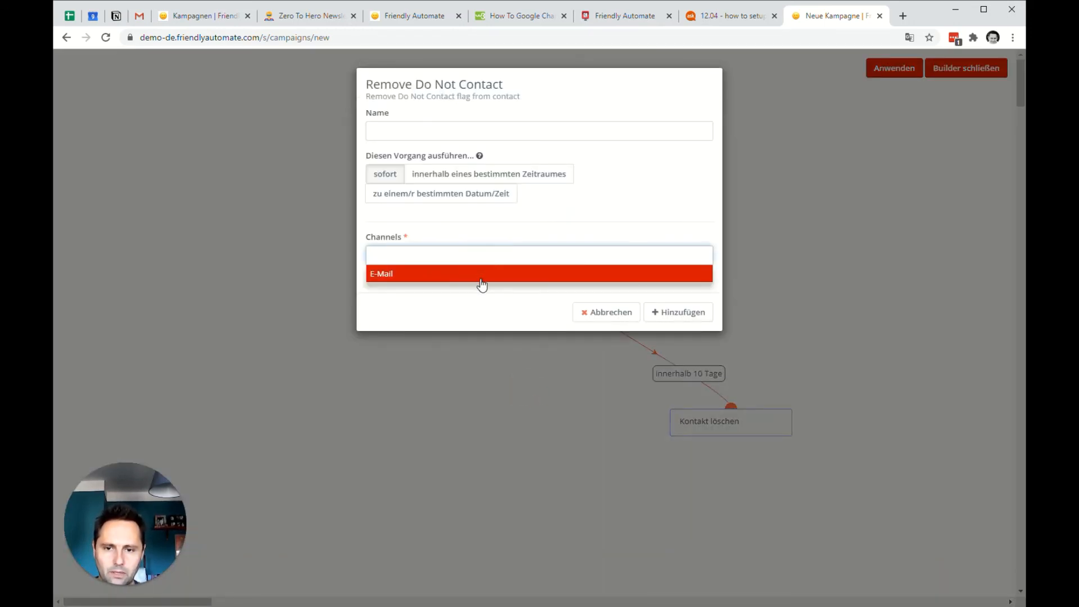
pyautogui.click(481, 274)
pyautogui.click(678, 316)
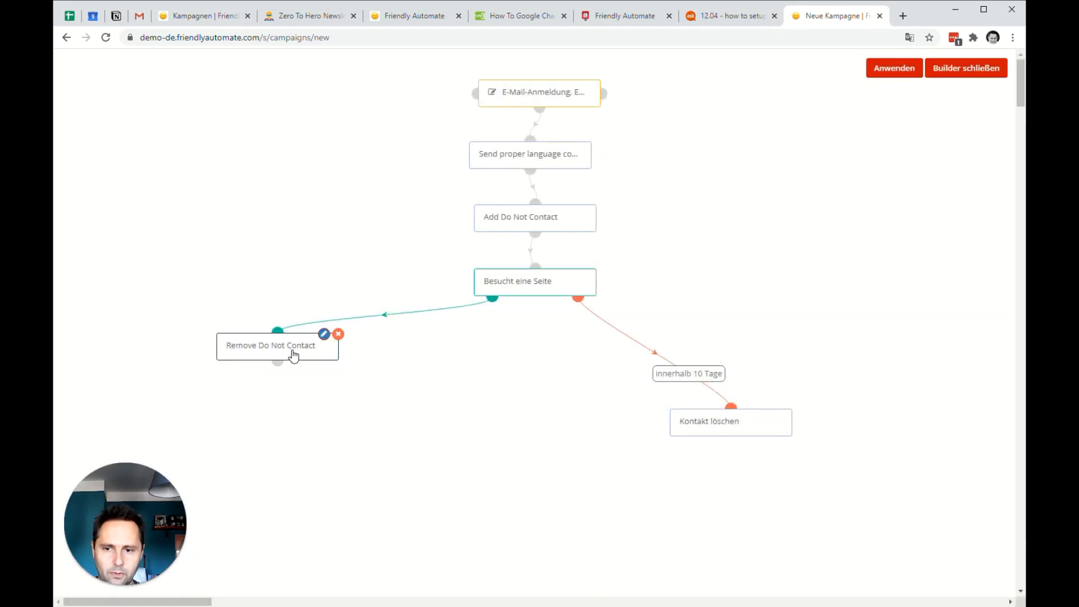
pyautogui.moveTo(290, 352); pyautogui.dragTo(462, 355)
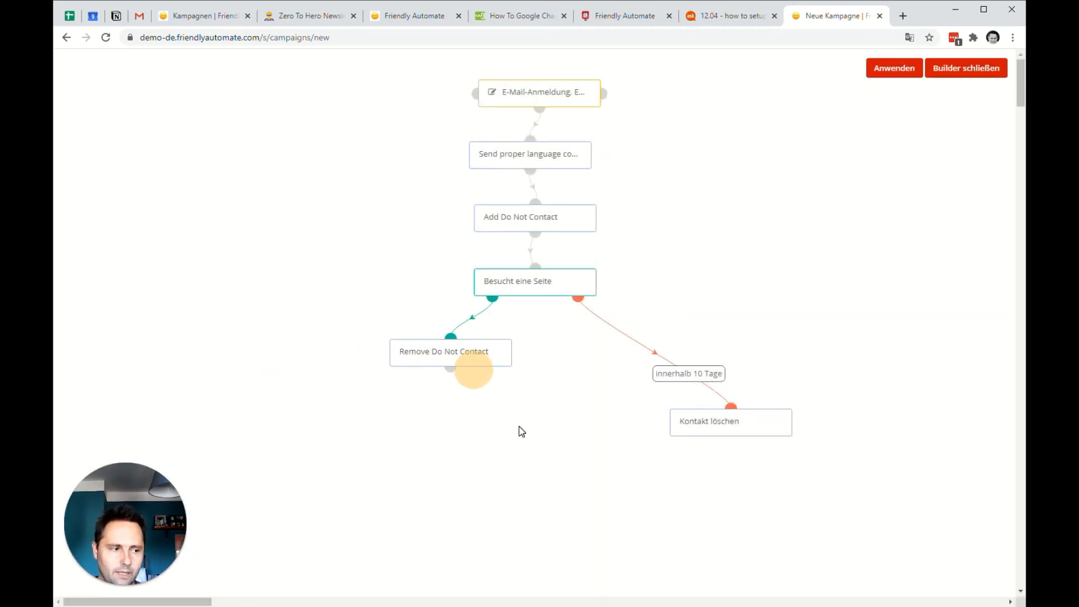
# Add a Kontakt aktualisieren action after Remove Do Not Contact that sets E-Mail Double Opt In bestätigt to Ja.
pyautogui.click(451, 367)
pyautogui.click(451, 517)
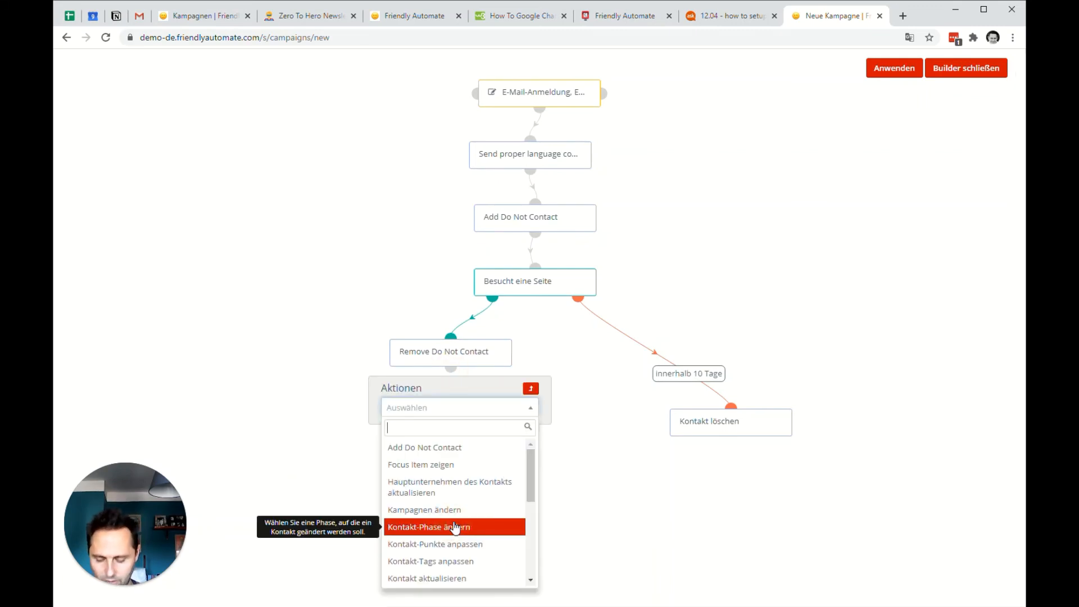
pyautogui.write('con')
pyautogui.press('BackSpace')
pyautogui.press('BackSpace')
pyautogui.press('BackSpace')
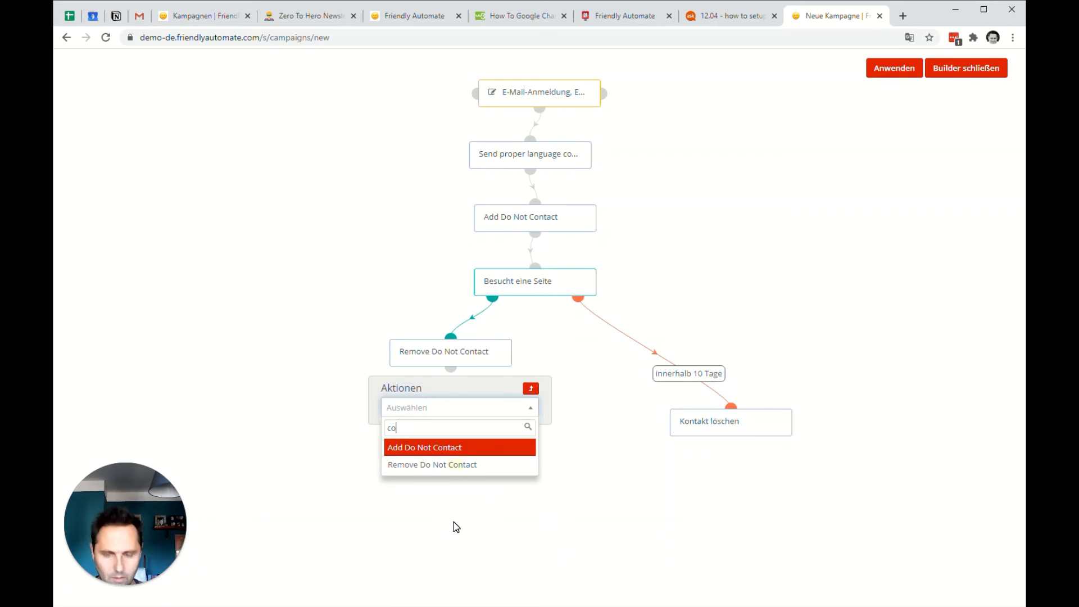
pyautogui.write('ko')
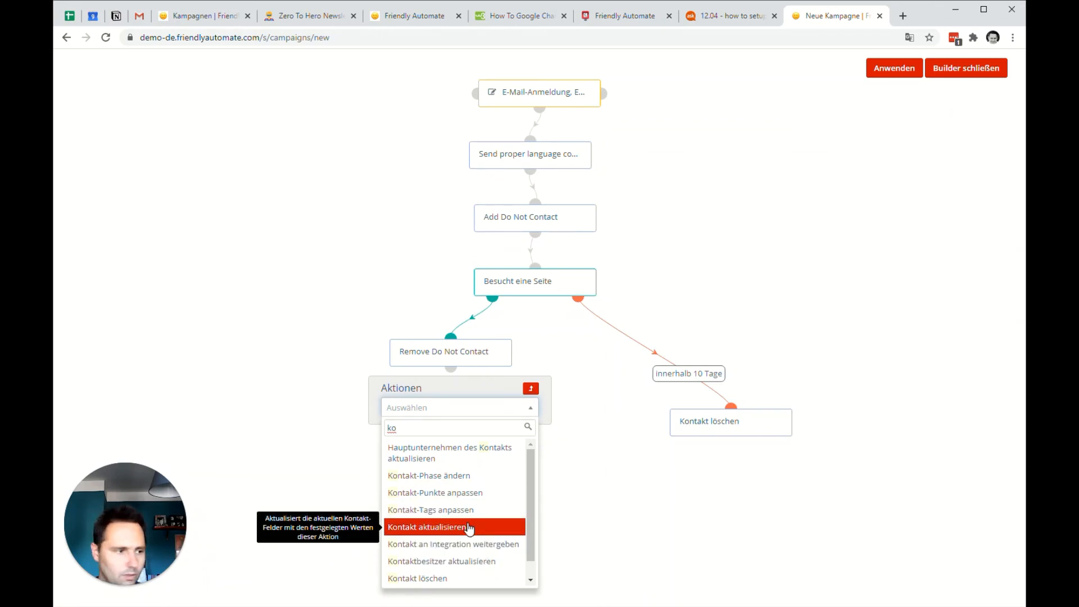
pyautogui.write('nta')
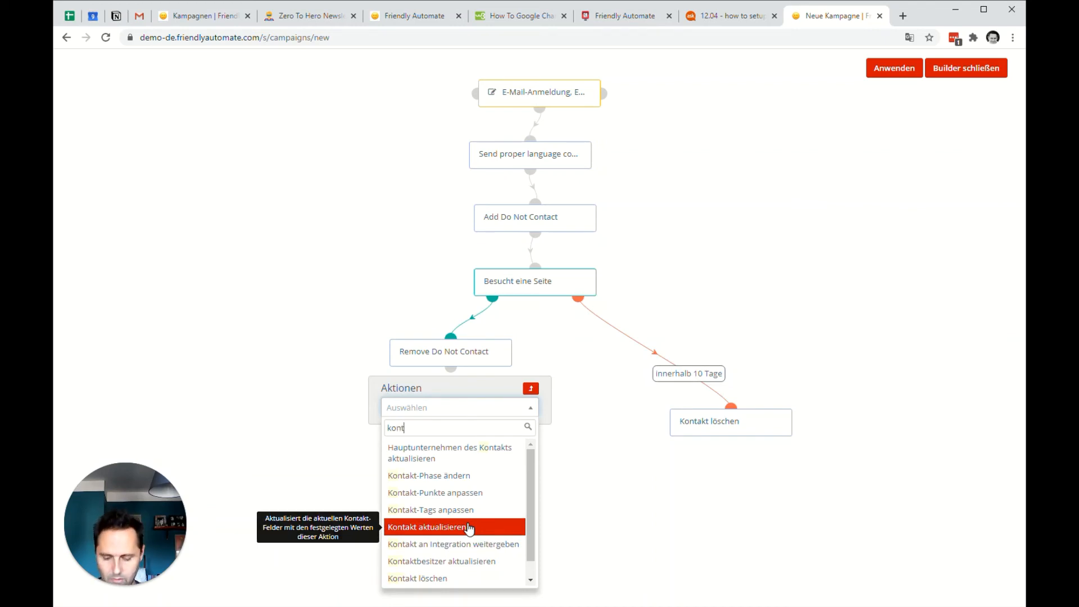
pyautogui.click(469, 527)
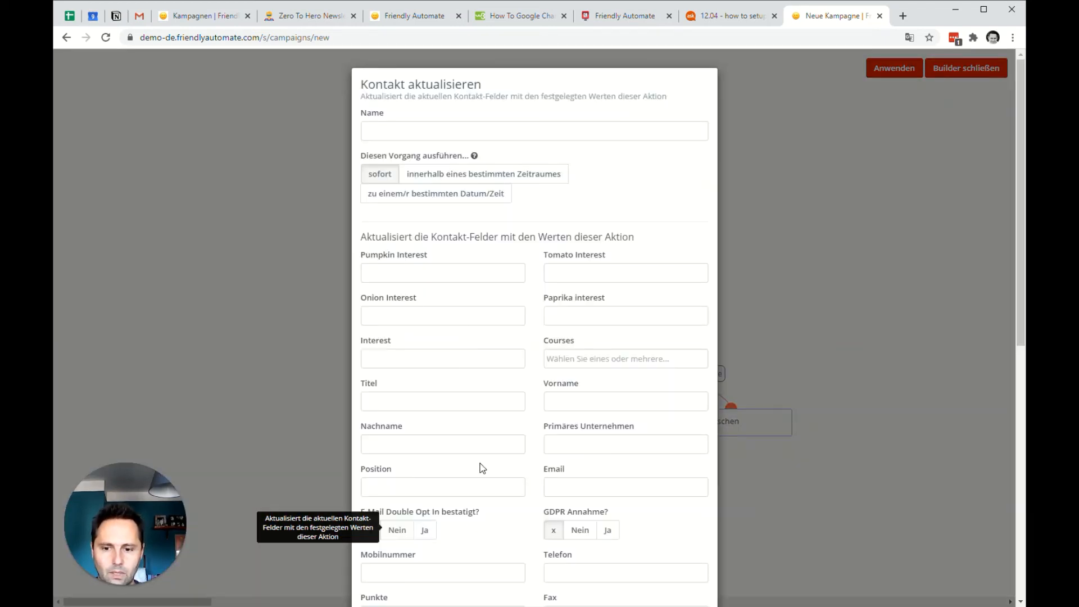
pyautogui.click(425, 532)
pyautogui.scroll(-9, 636, 531)
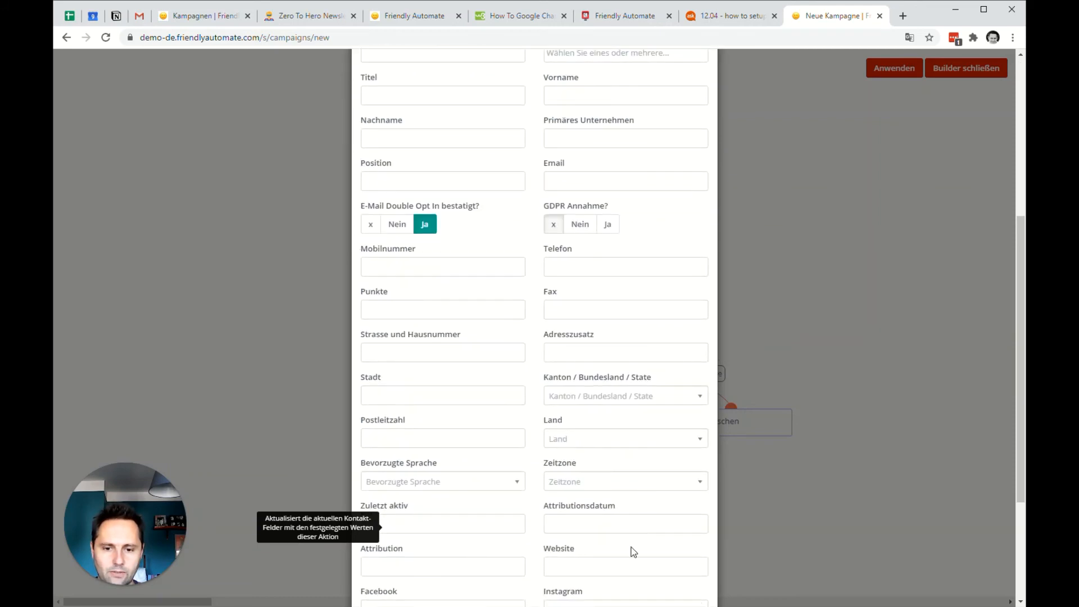
pyautogui.click(669, 569)
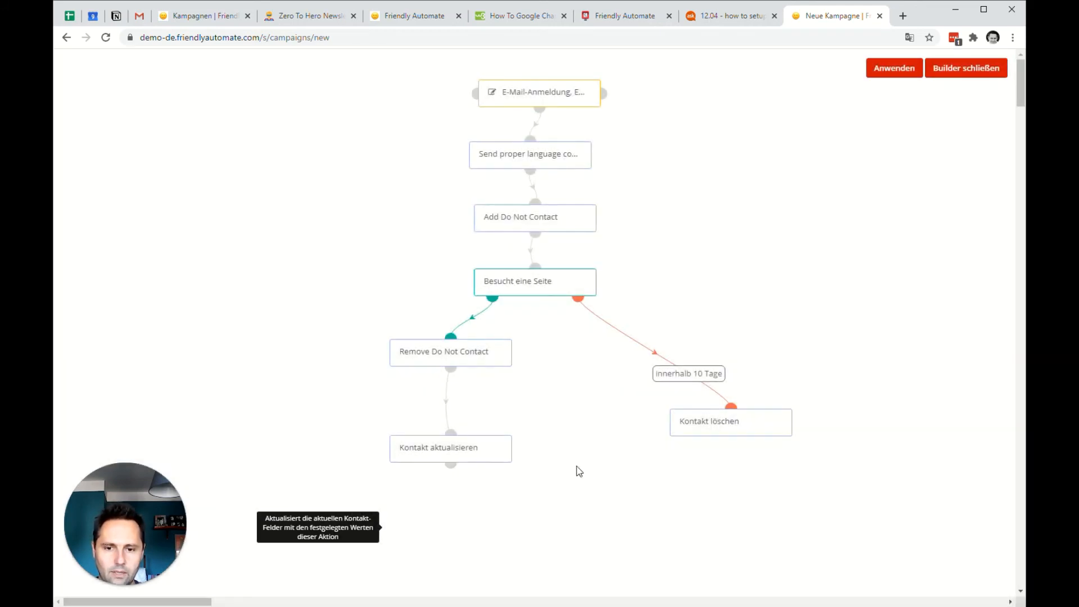
# Place Kontakt aktualisieren below and slightly left of Remove Do Not Contact, and apply the changes and close the campaign builder.
pyautogui.moveTo(475, 455); pyautogui.dragTo(437, 438)
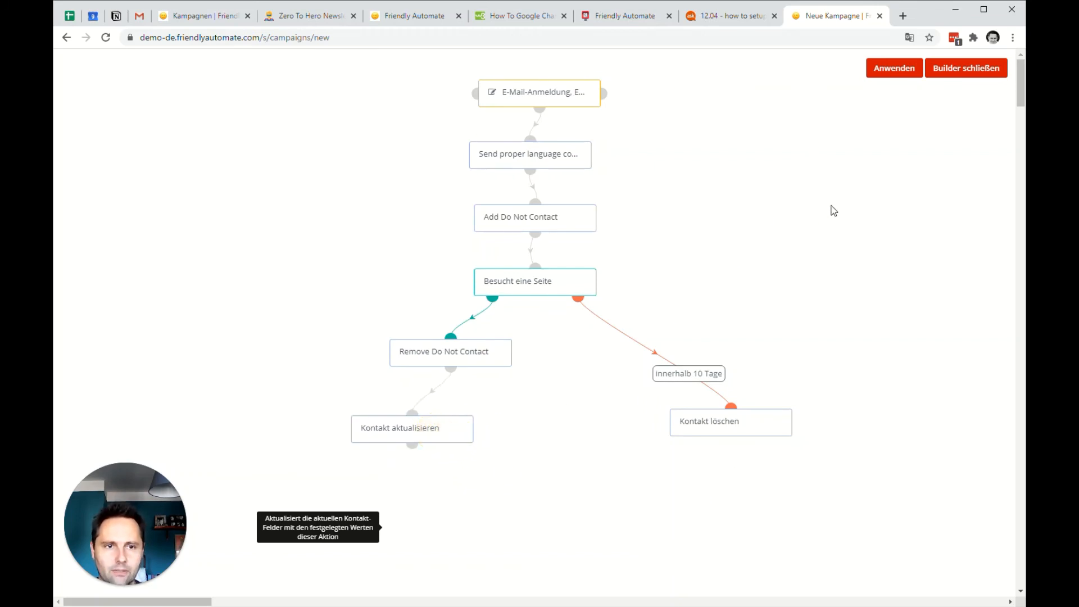
pyautogui.click(894, 70)
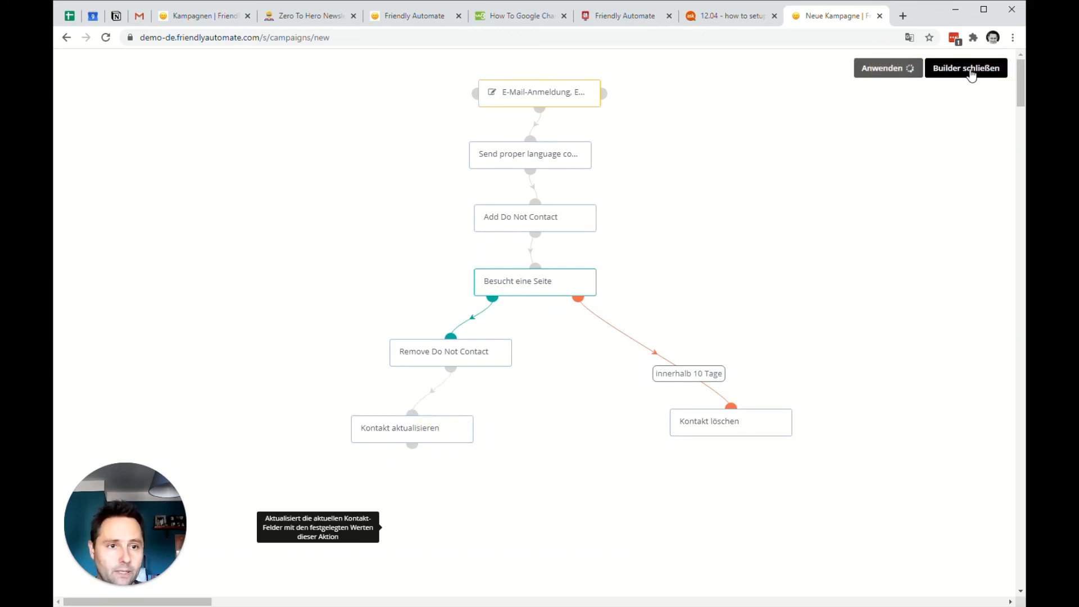
pyautogui.click(970, 70)
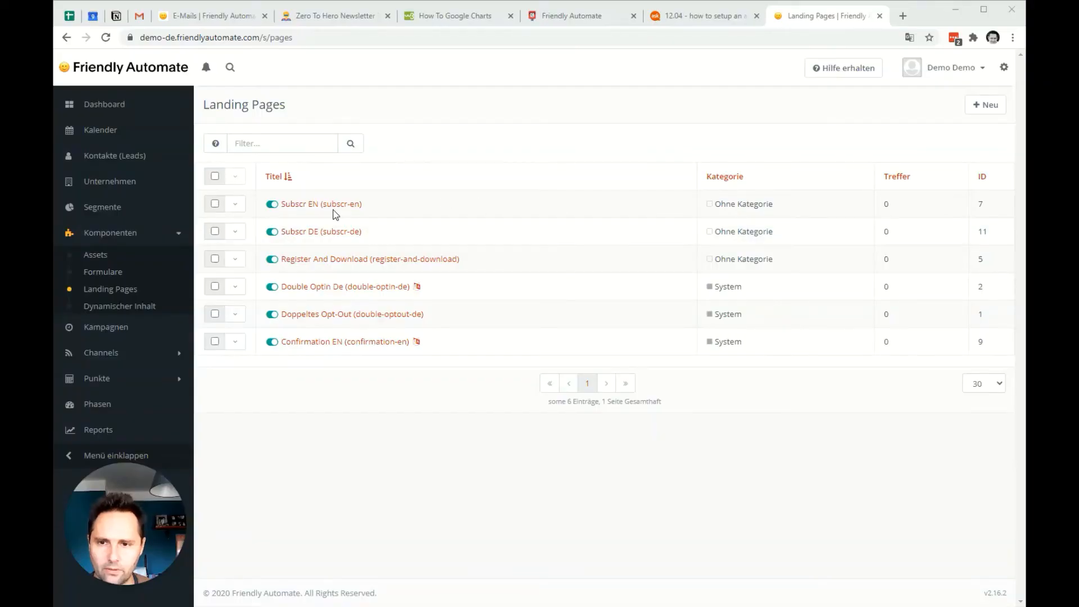
# Submit the English test e-mail address through the public Subscr EN landing page and close that page.
pyautogui.click(333, 207)
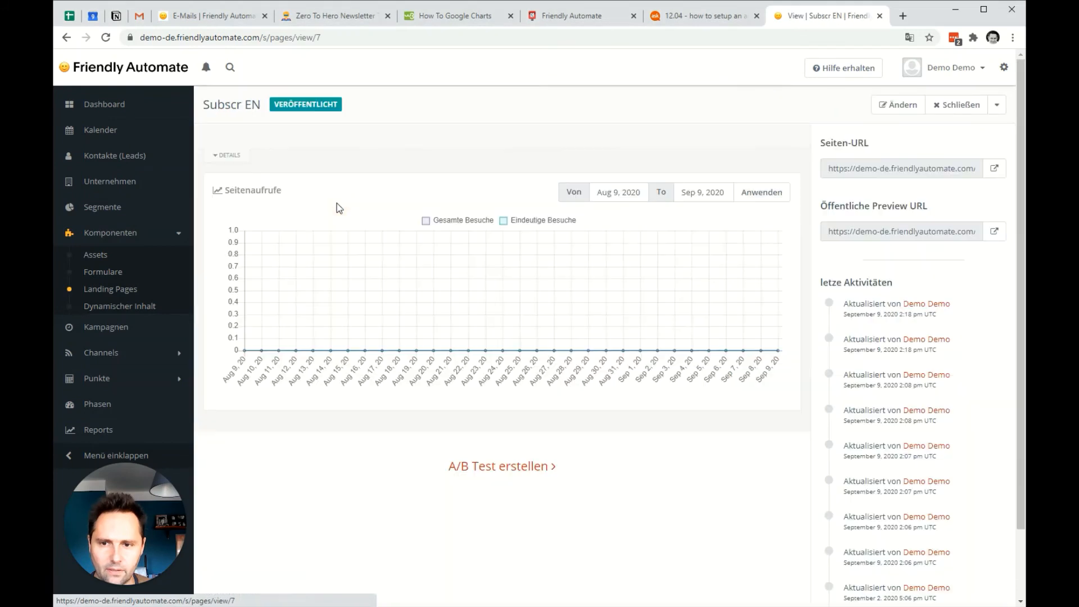
pyautogui.click(996, 170)
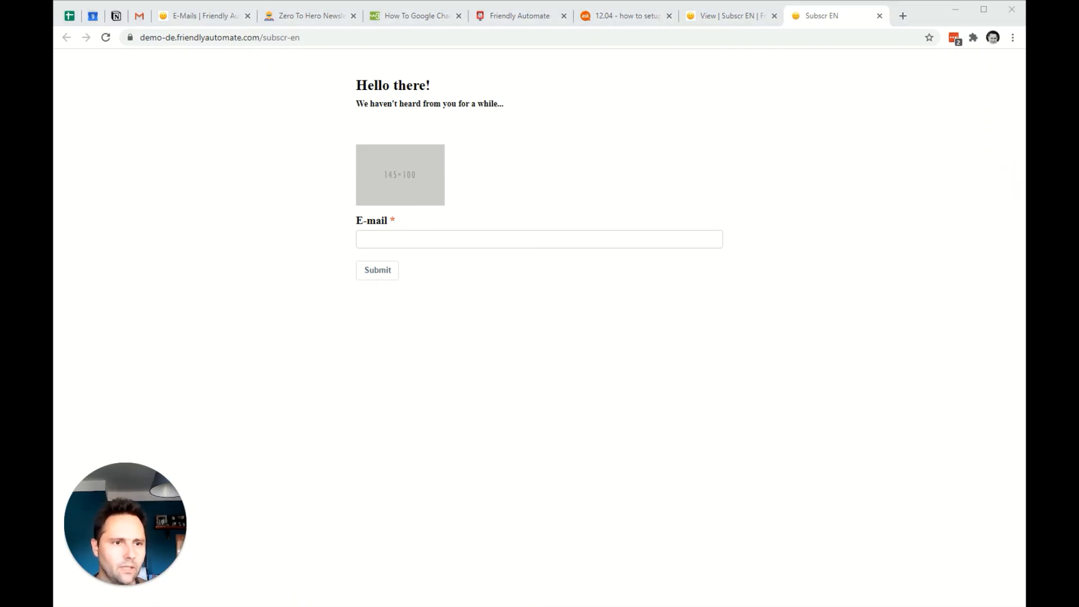
pyautogui.click(482, 241)
pyautogui.hotkey('ctrl', 'v')
pyautogui.click(388, 271)
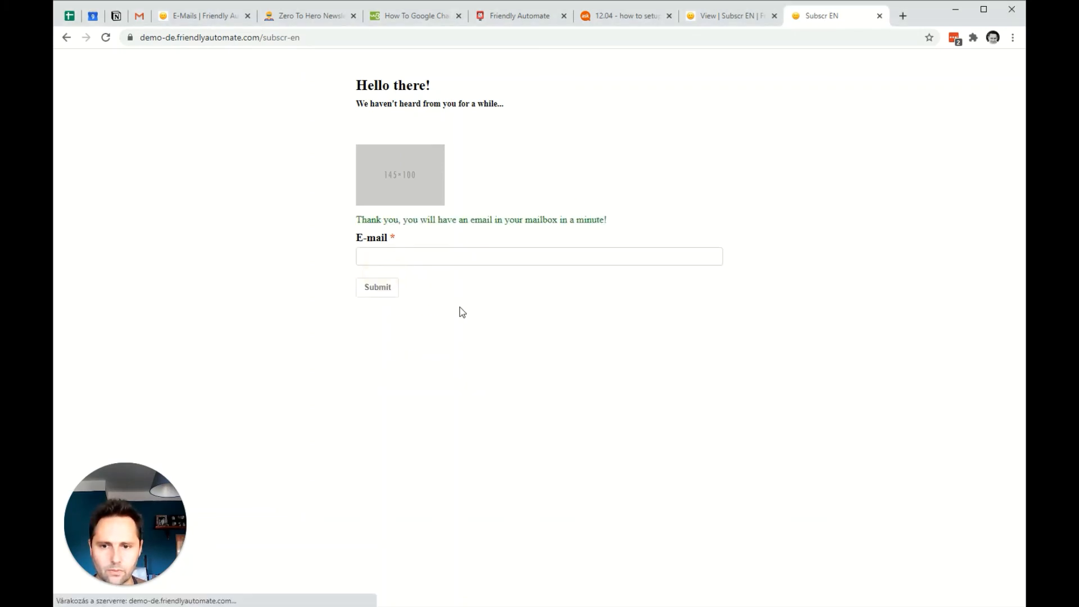
pyautogui.click(880, 15)
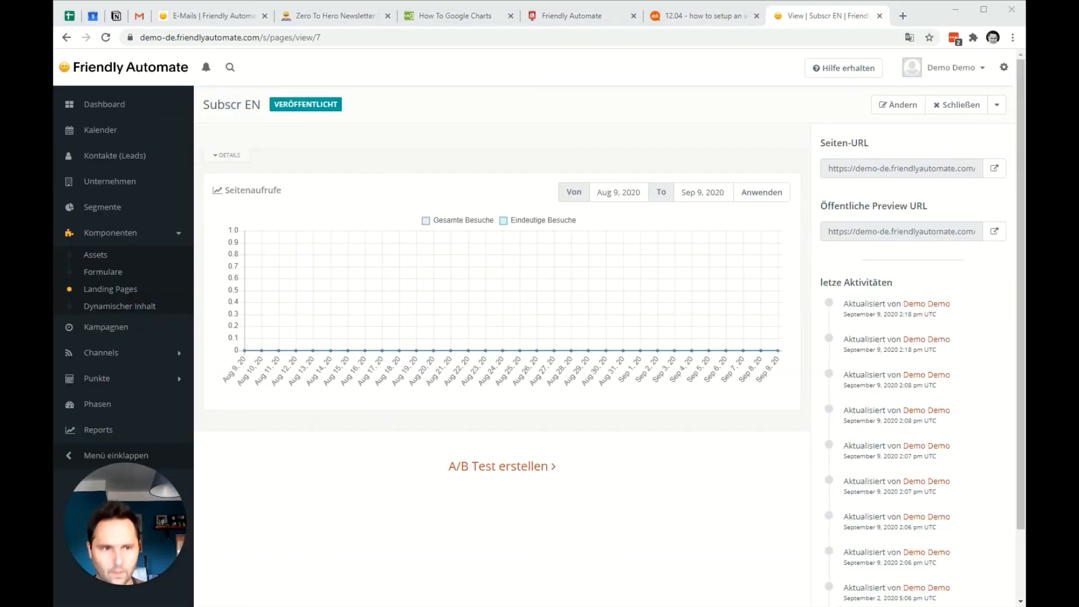
# Check the Subscr DE landing page's content in its builder, and save and close the page.
pyautogui.click(94, 289)
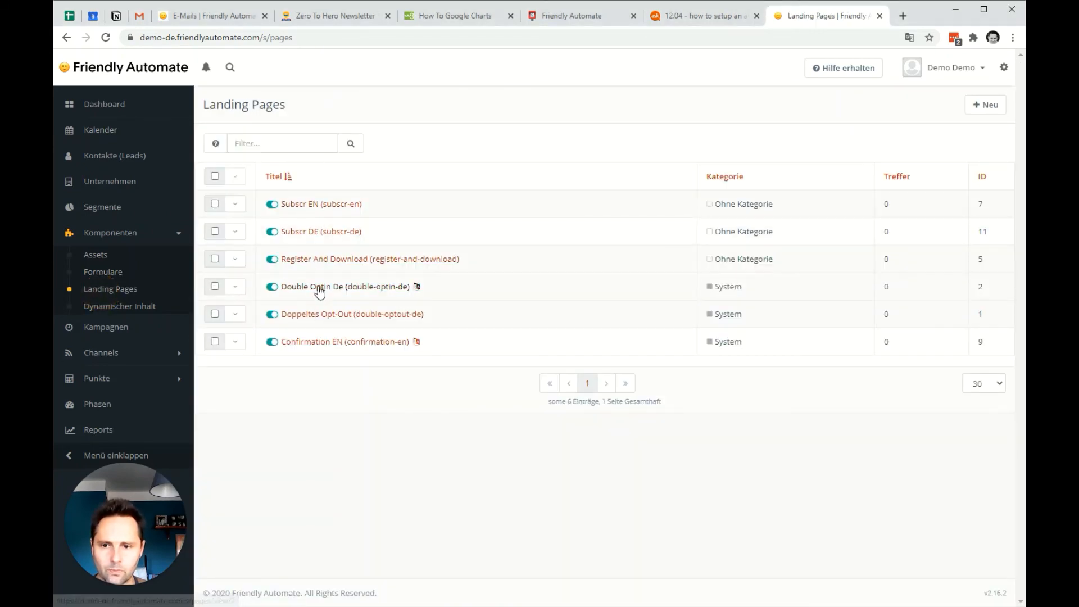
pyautogui.click(328, 239)
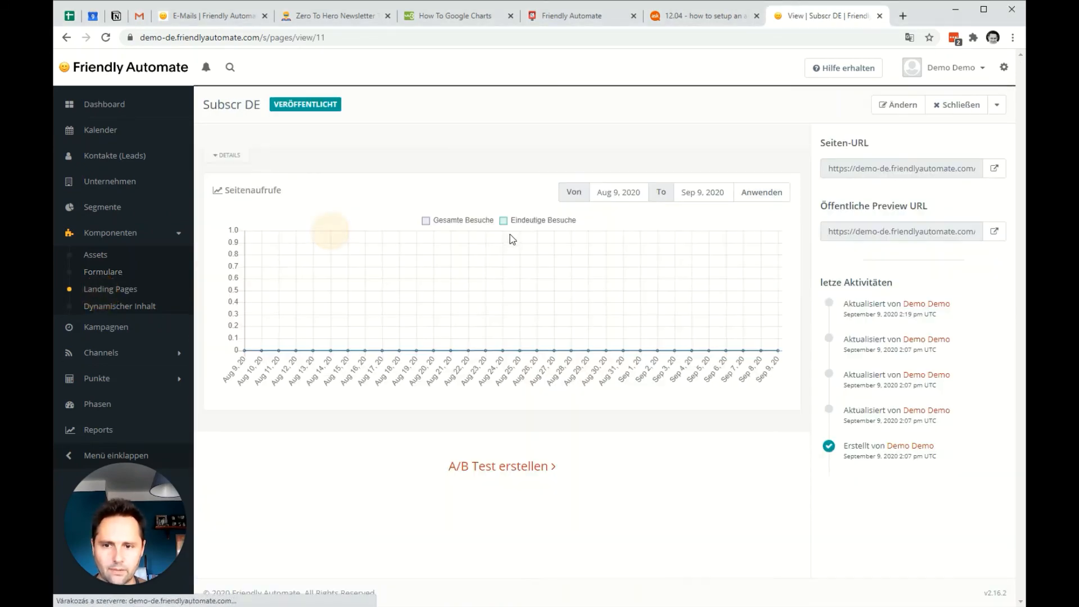
pyautogui.click(894, 104)
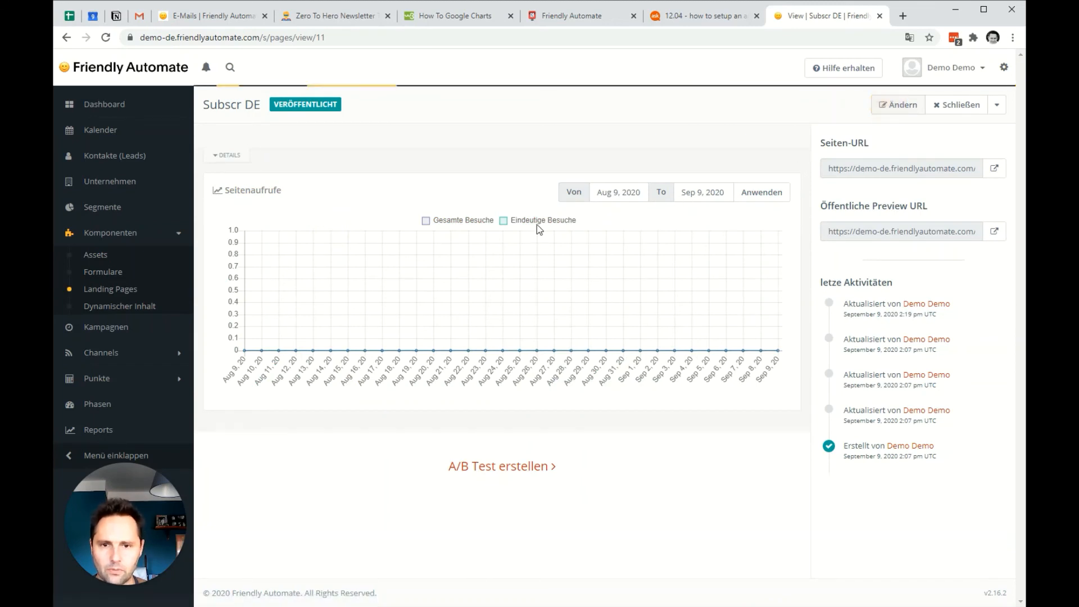
pyautogui.click(742, 106)
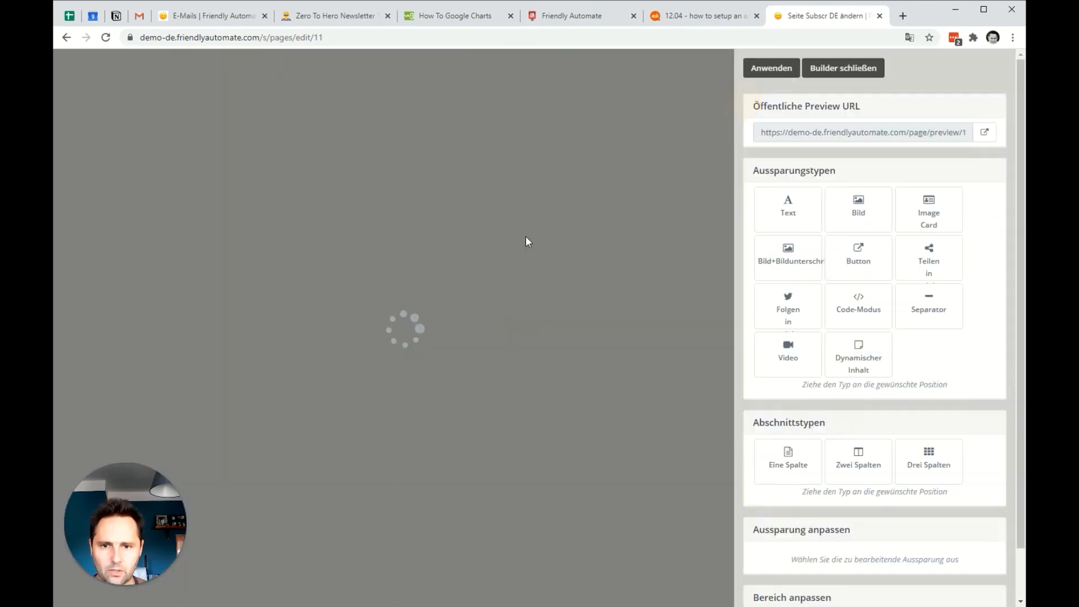
pyautogui.click(847, 68)
pyautogui.click(890, 106)
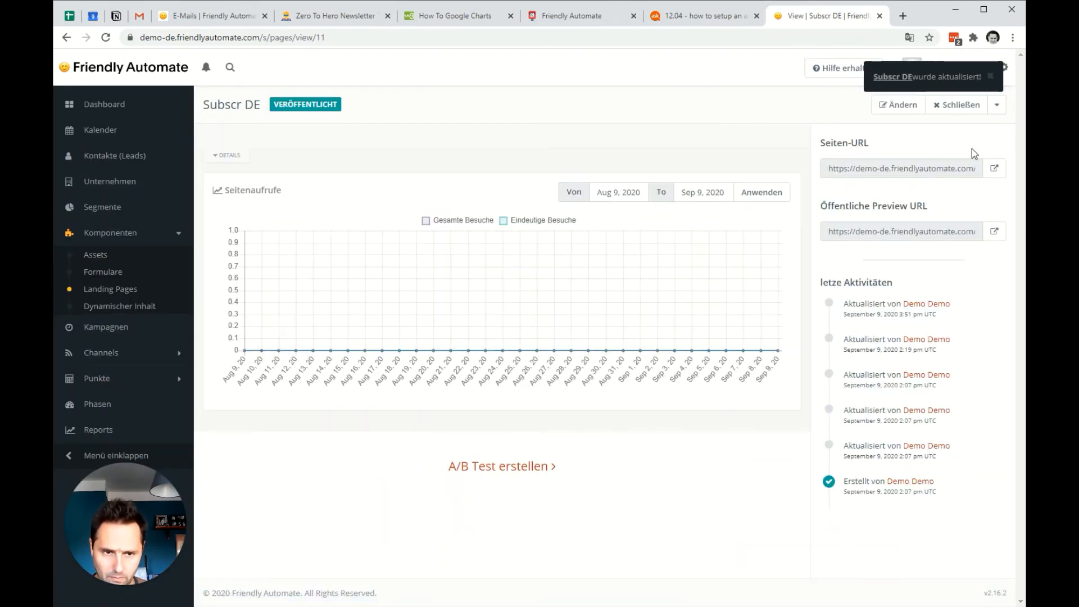
# Submit the German test e-mail address through the public Subscr DE landing page and close that page.
pyautogui.click(994, 168)
pyautogui.click(388, 247)
pyautogui.click(416, 264)
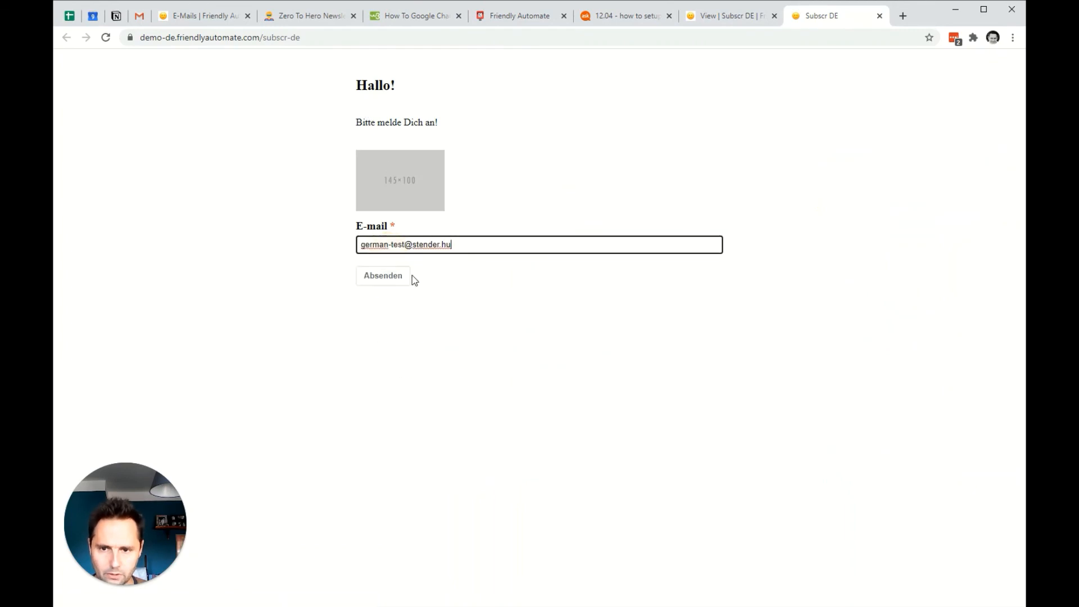
pyautogui.click(378, 279)
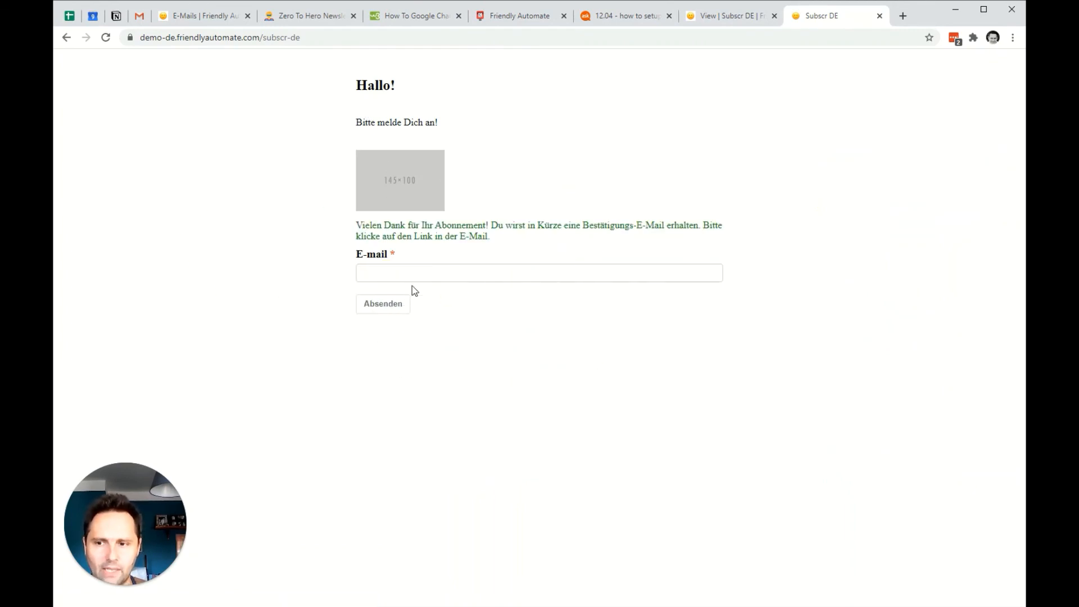
pyautogui.click(880, 15)
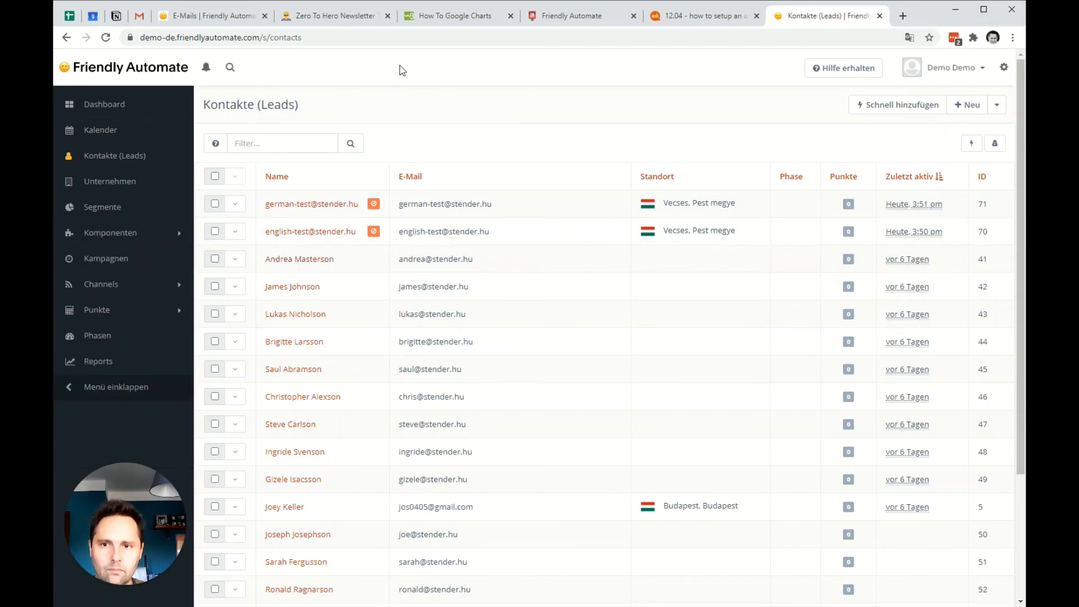
# Reload the contacts and examine the English test contact's event history and its sent Confirmation EN email.
pyautogui.hotkey('ctrl', 'l')
pyautogui.press('Return')
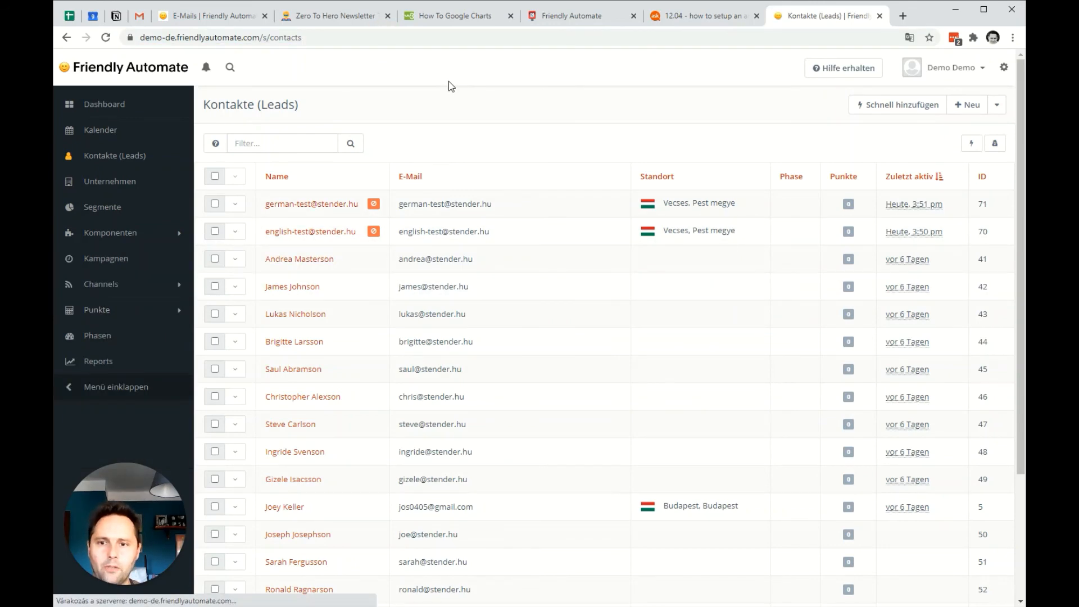
pyautogui.click(329, 231)
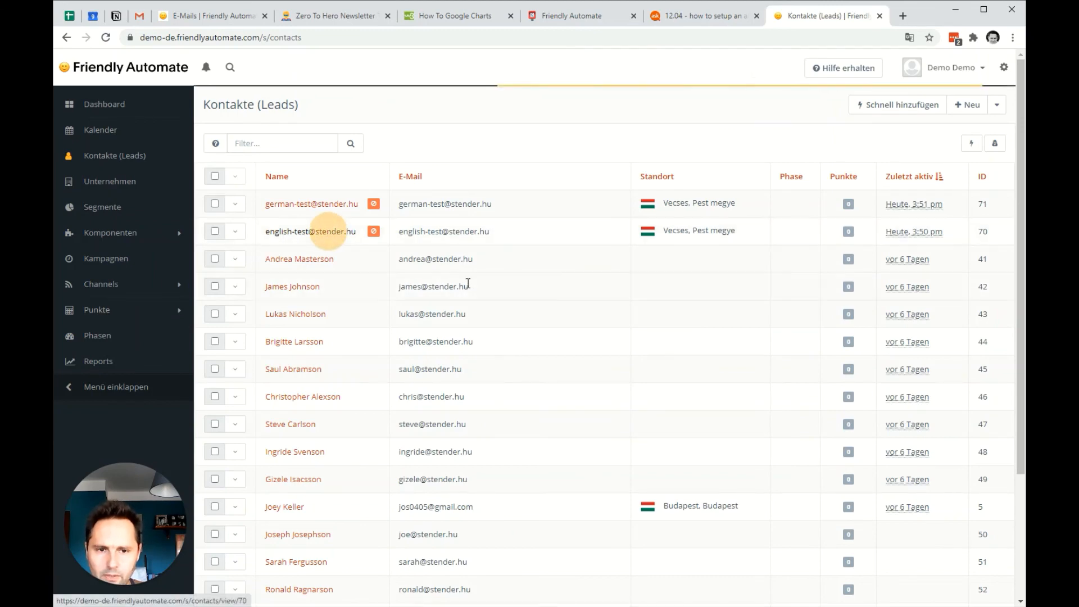
pyautogui.scroll(-1, 909, 311)
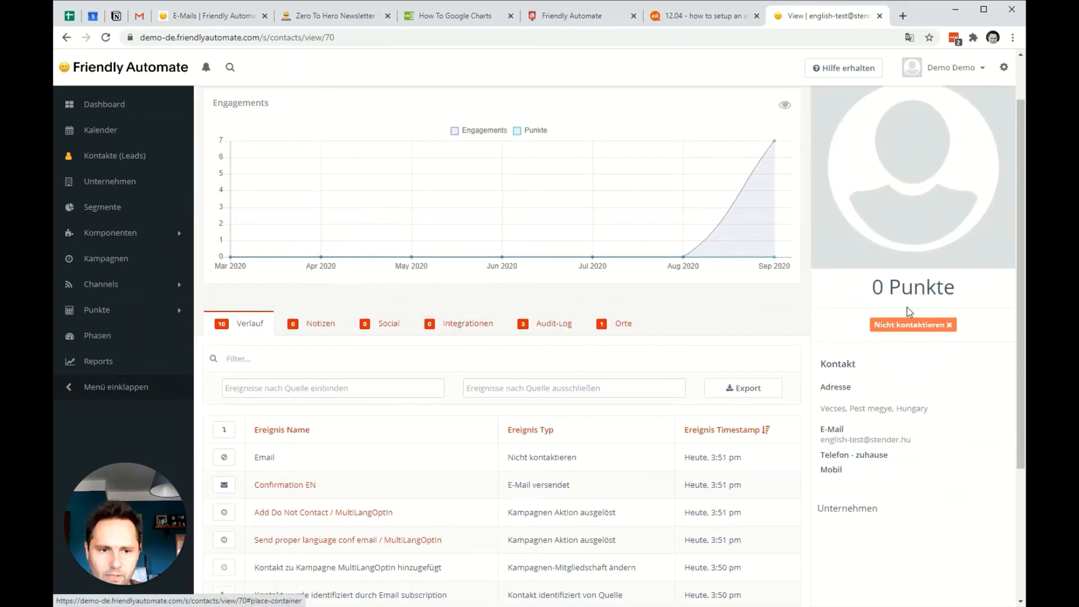
pyautogui.scroll(-2, 481, 386)
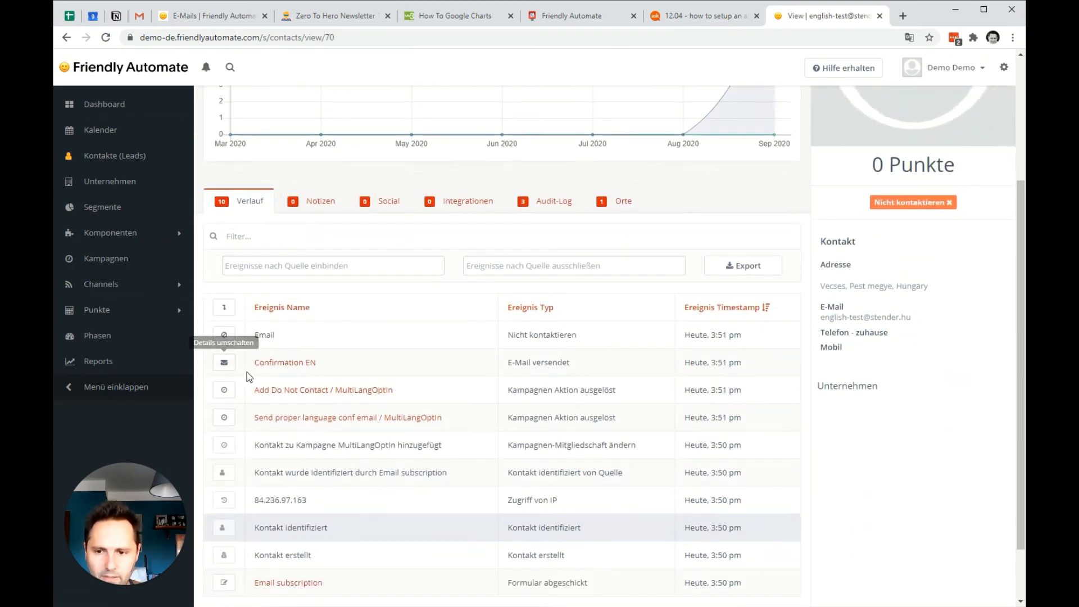
pyautogui.click(291, 369)
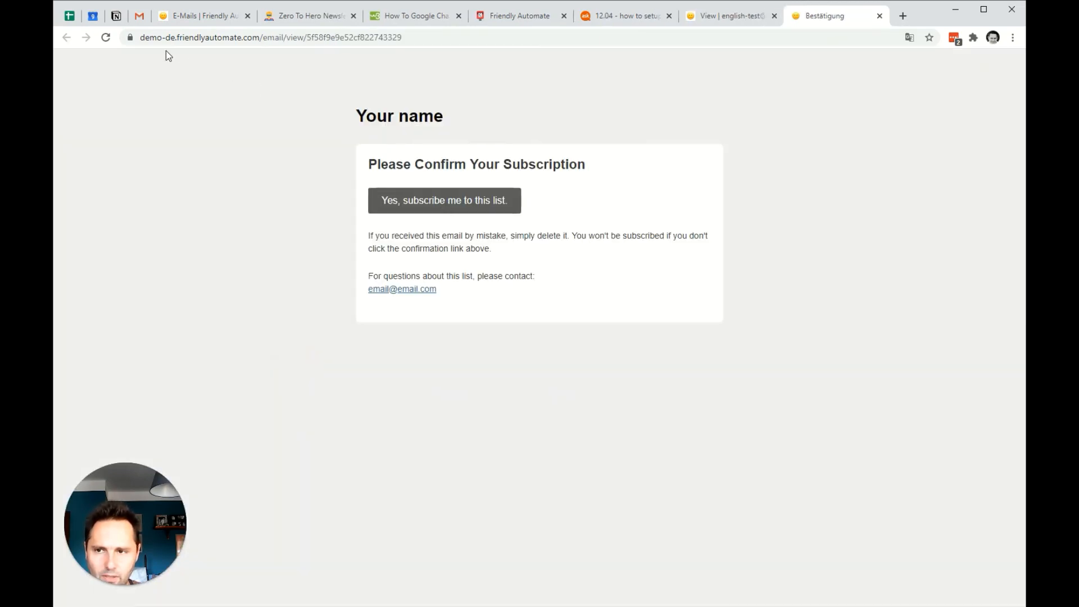
pyautogui.click(880, 16)
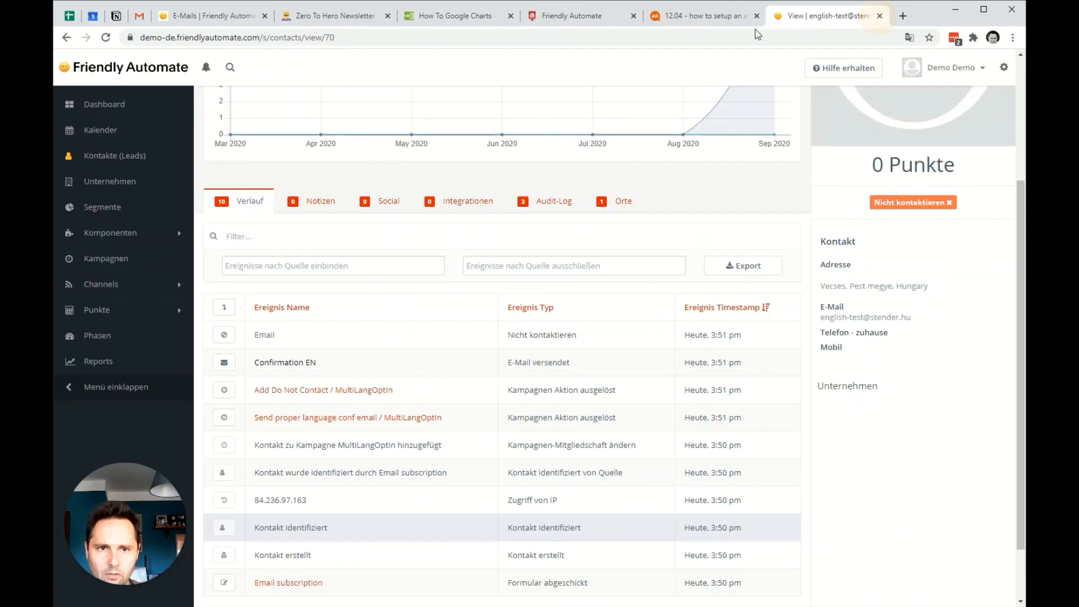
# Open the Confirmation DE email from the German test contact's history and confirm the subscription with its link.
pyautogui.click(116, 160)
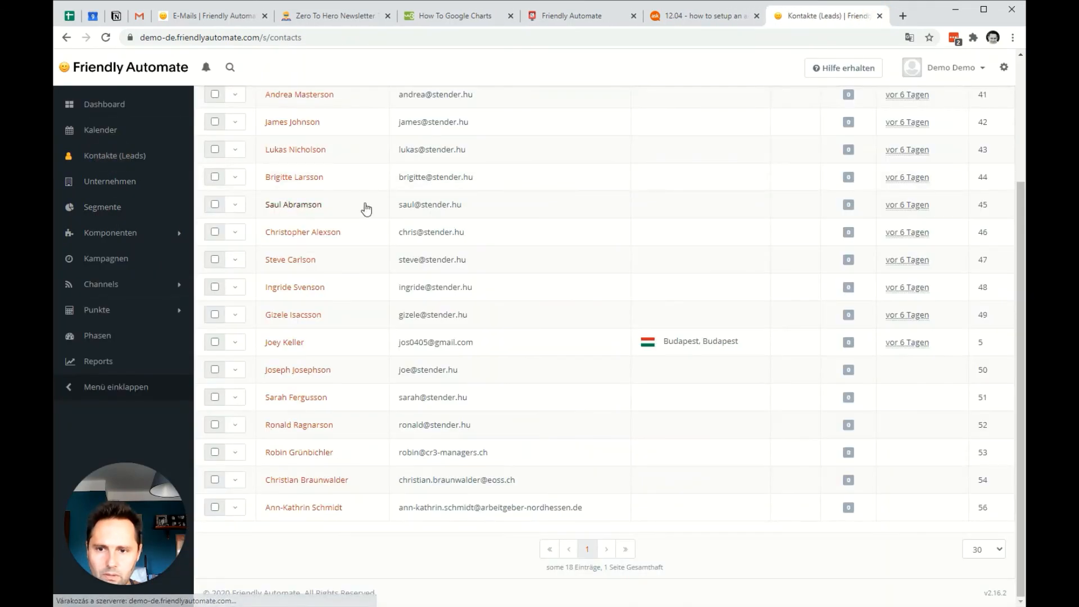
pyautogui.click(306, 204)
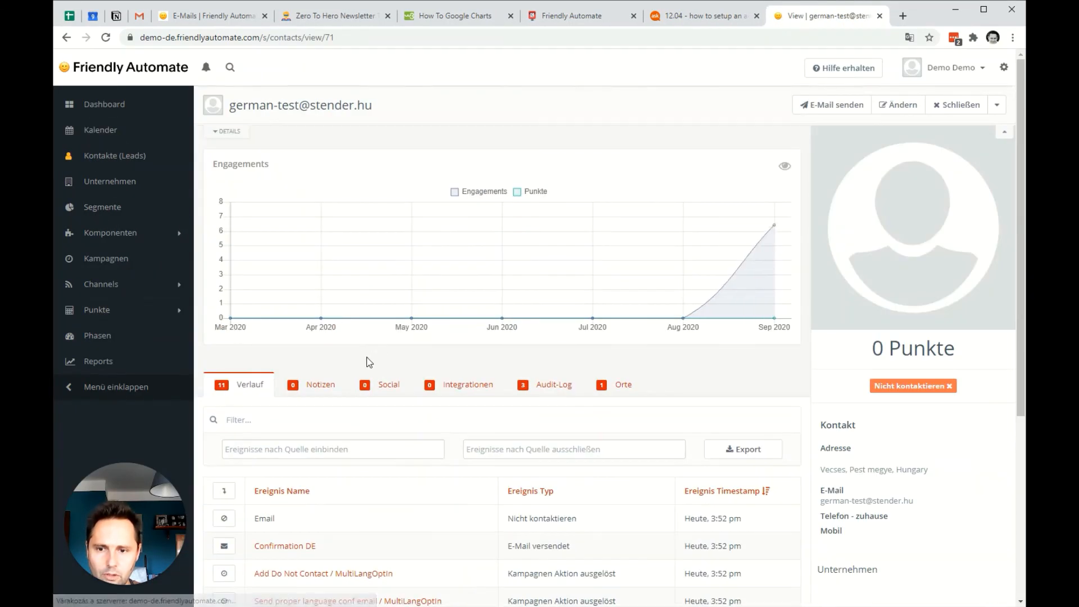
pyautogui.scroll(-3, 338, 366)
pyautogui.click(297, 365)
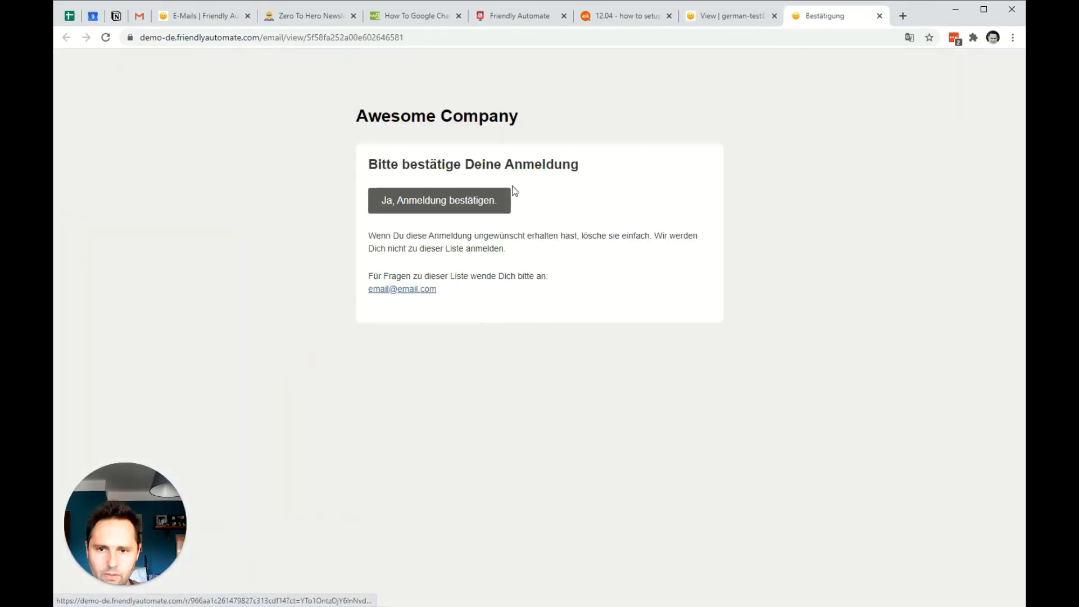
pyautogui.click(451, 206)
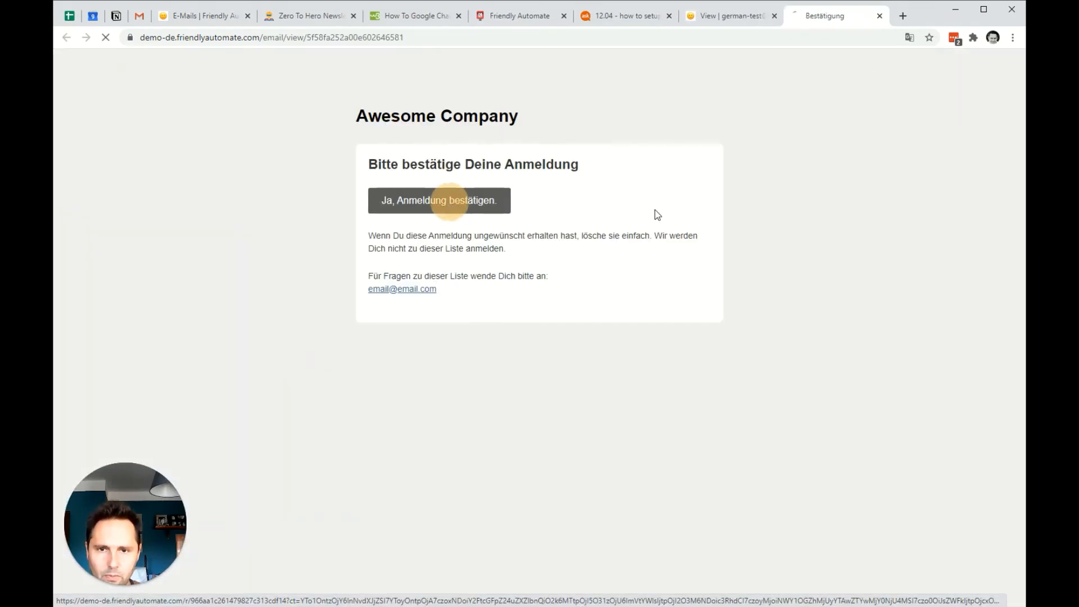
# Open the Confirmation EN email from the English test contact's history, confirm the subscription with its link, and close the confirmation page.
pyautogui.click(730, 17)
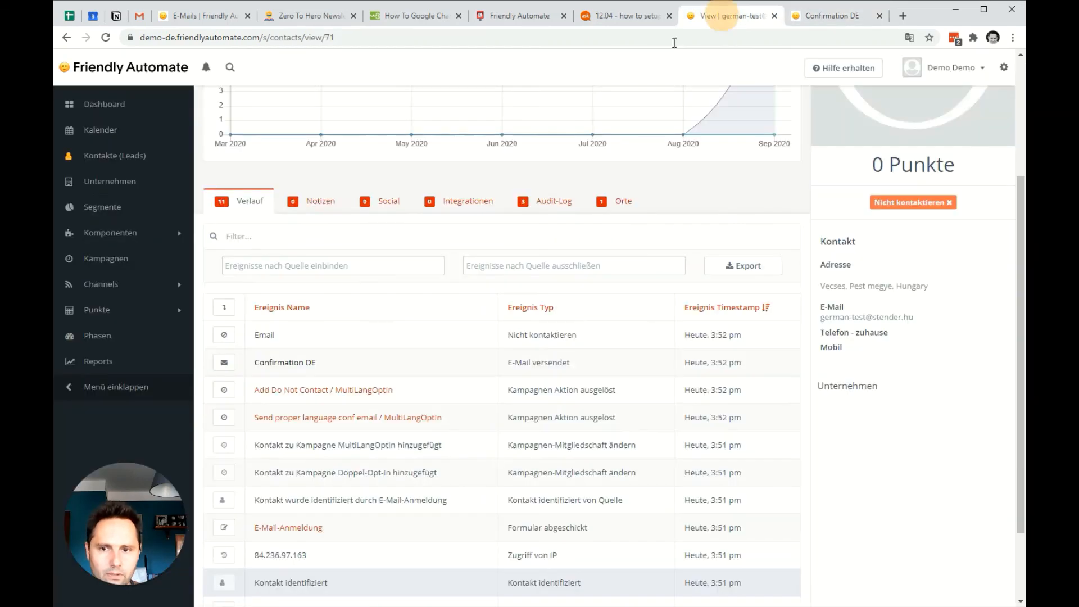
pyautogui.click(113, 155)
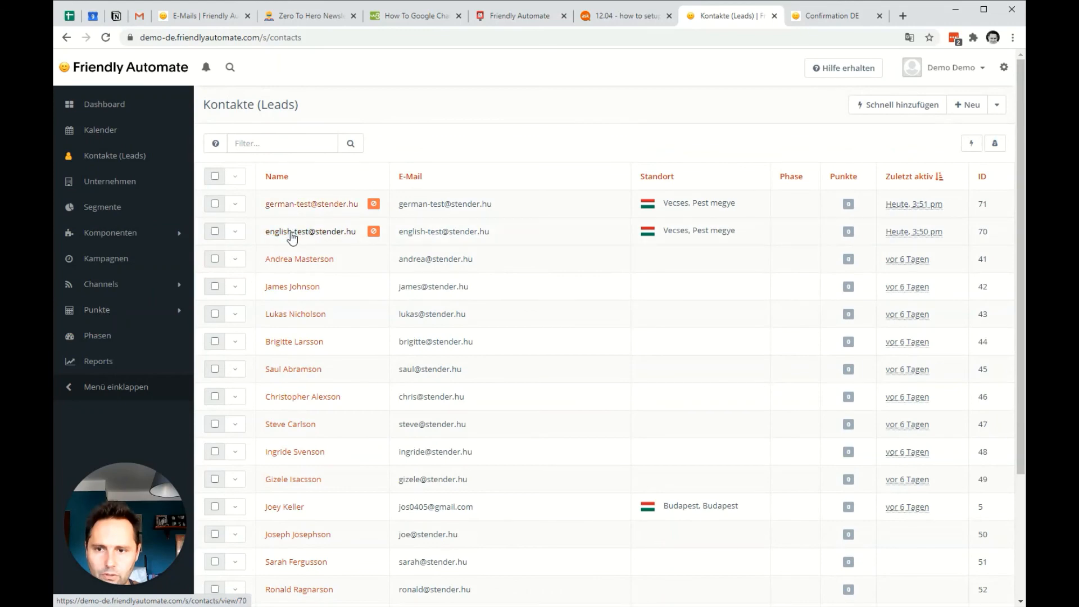
pyautogui.click(292, 231)
pyautogui.scroll(-5, 435, 350)
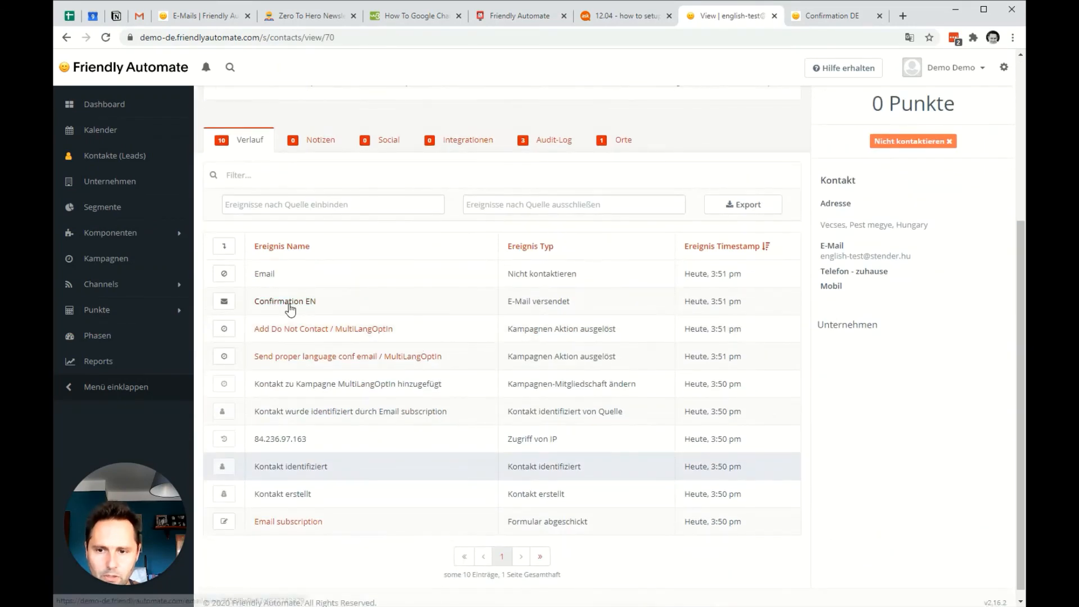
pyautogui.click(289, 303)
pyautogui.click(480, 204)
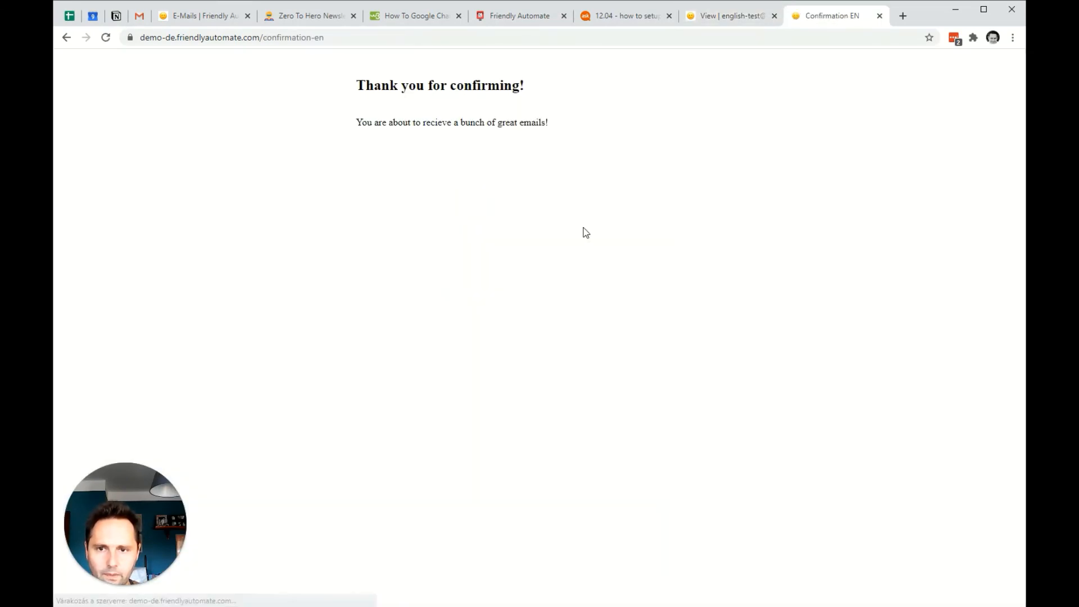
pyautogui.click(880, 16)
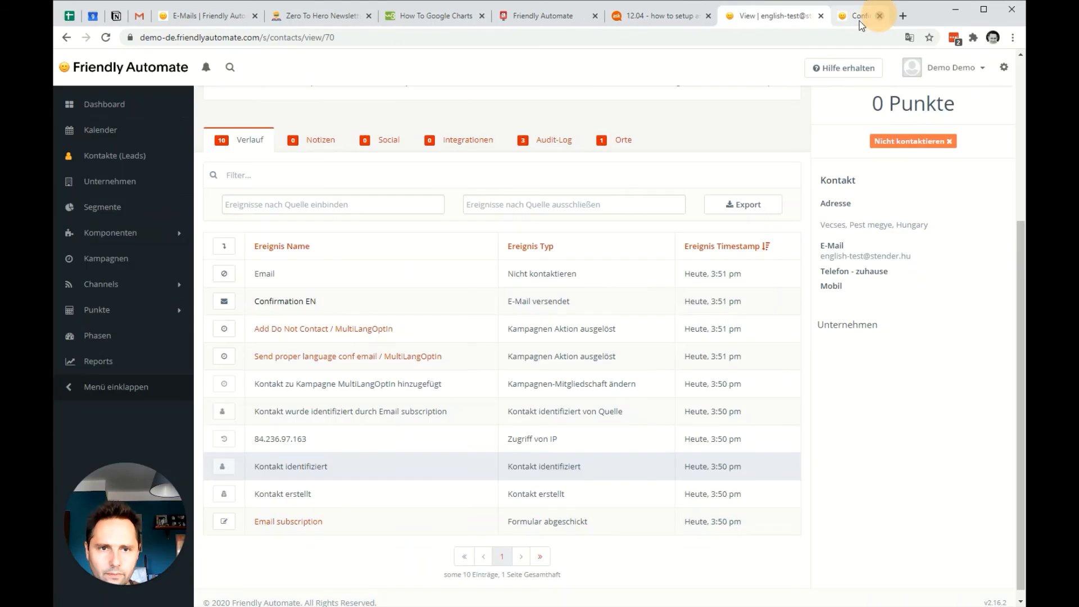
# Examine the German test contact's event history and the Confirmation DE email it received, and close the email view.
pyautogui.click(104, 156)
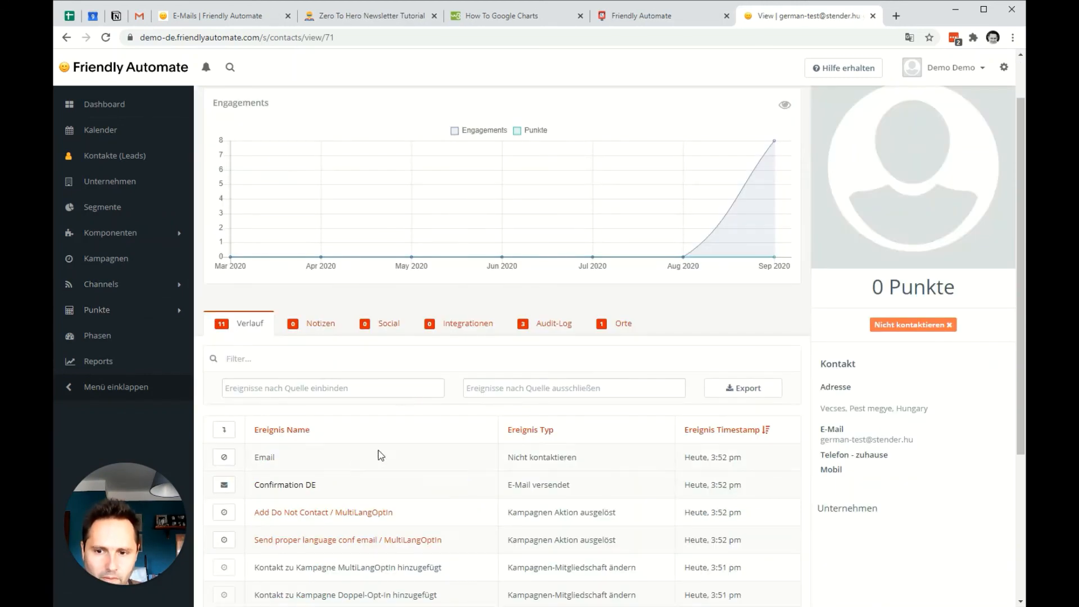
pyautogui.scroll(-1, 380, 456)
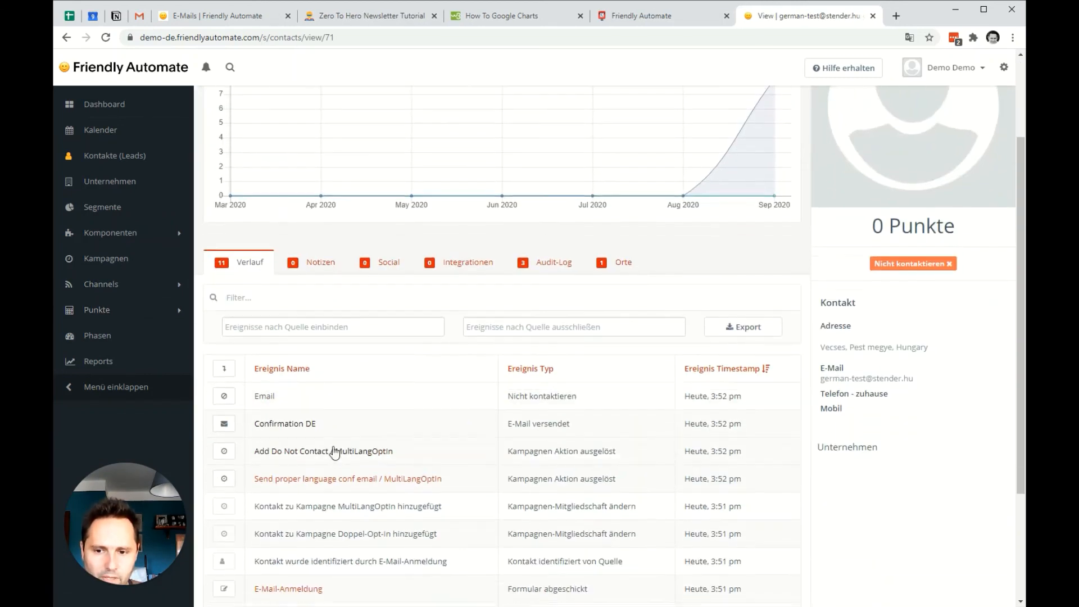
pyautogui.click(273, 425)
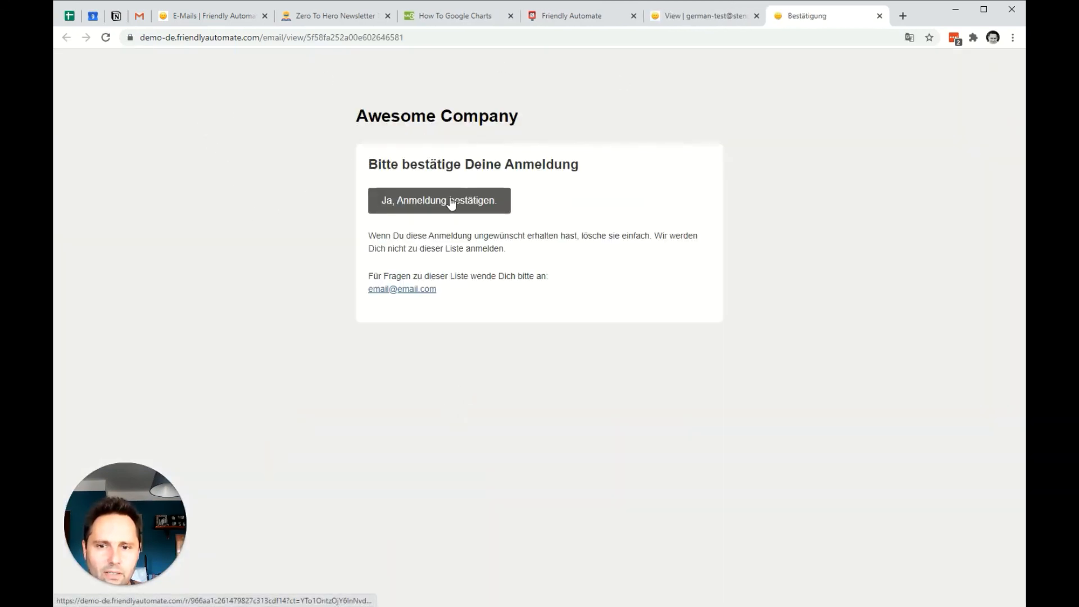
pyautogui.click(880, 15)
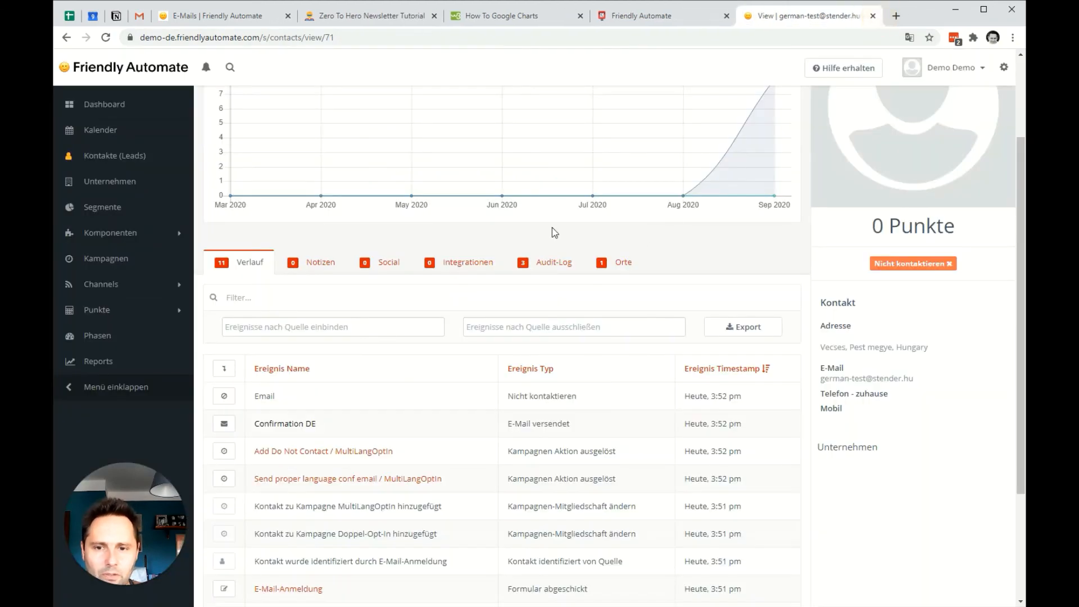
pyautogui.scroll(1, 304, 489)
pyautogui.click(295, 487)
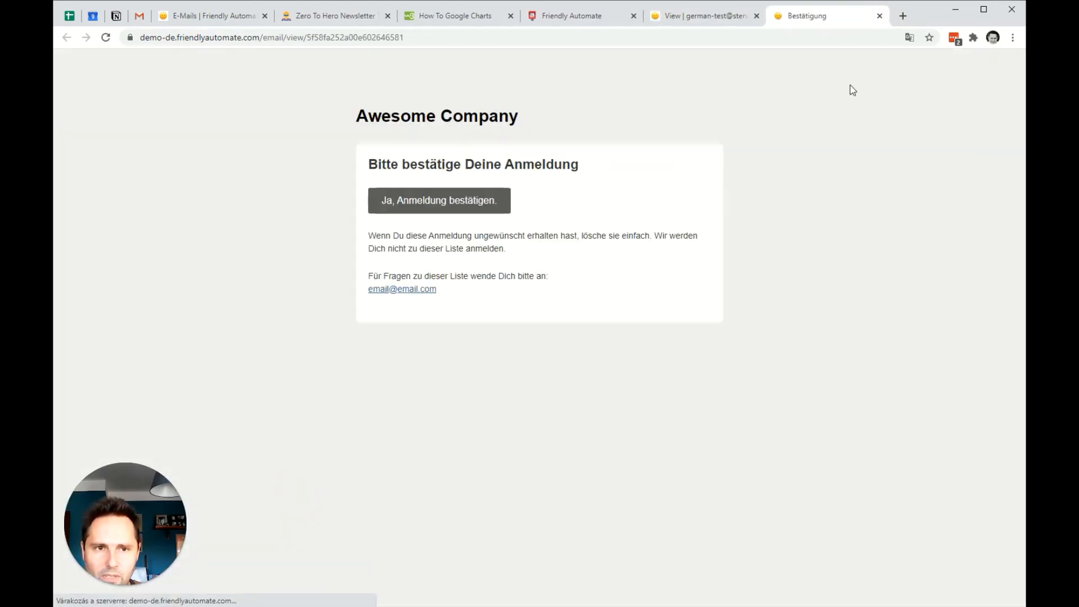
pyautogui.click(882, 16)
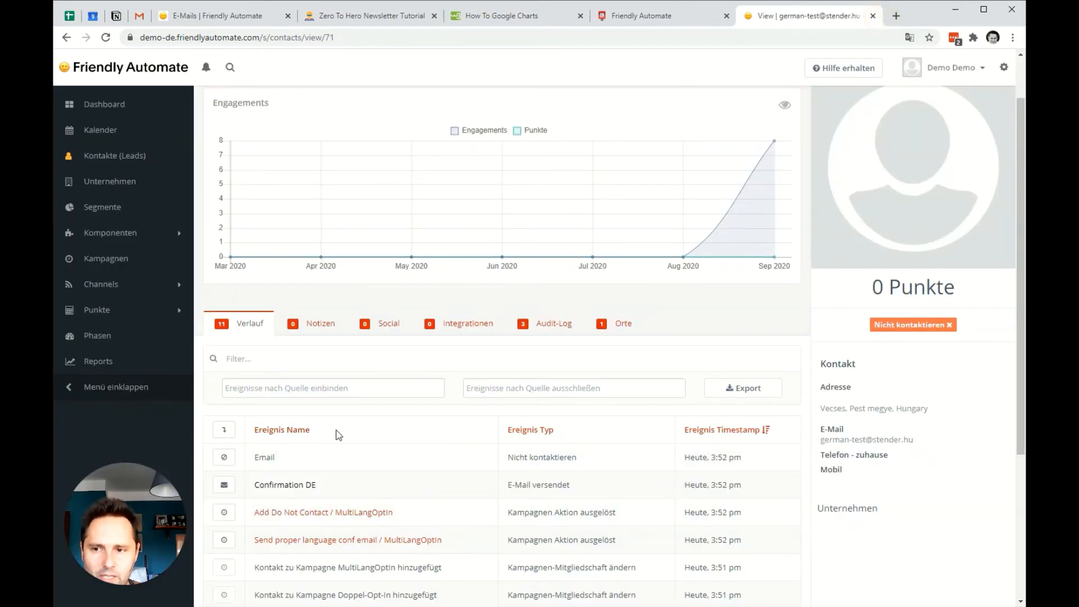
pyautogui.scroll(1, 378, 354)
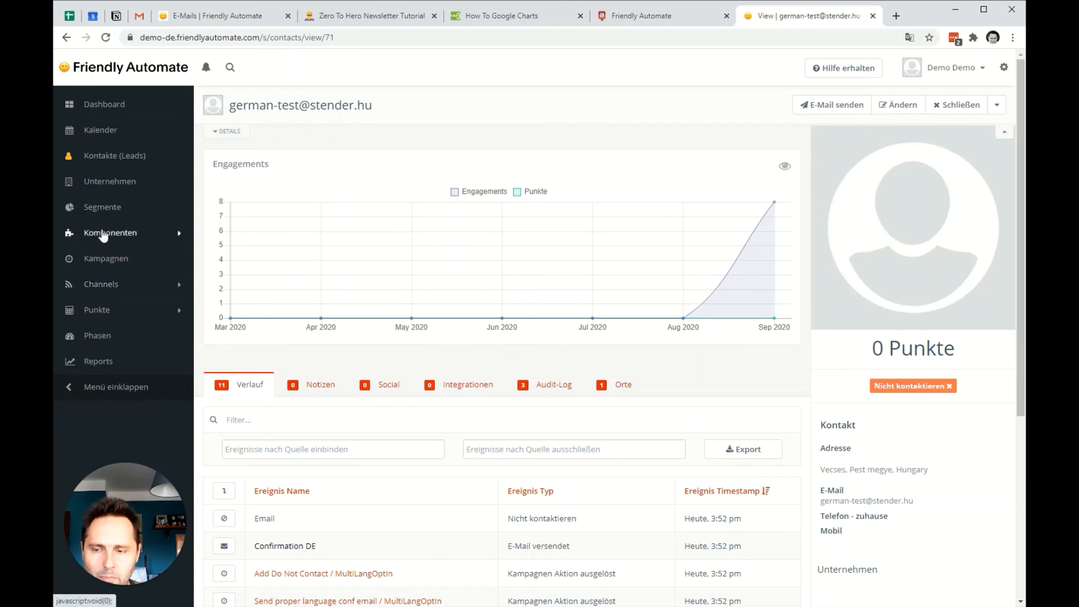
# Review the list of campaigns and the list of subscription forms.
pyautogui.click(99, 258)
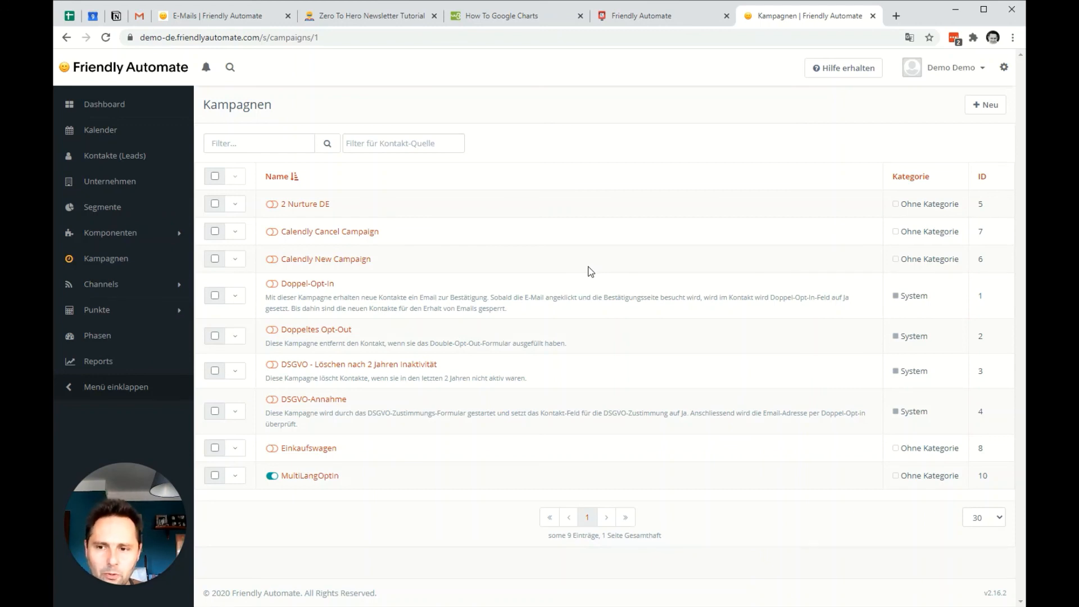
pyautogui.click(110, 233)
pyautogui.click(107, 275)
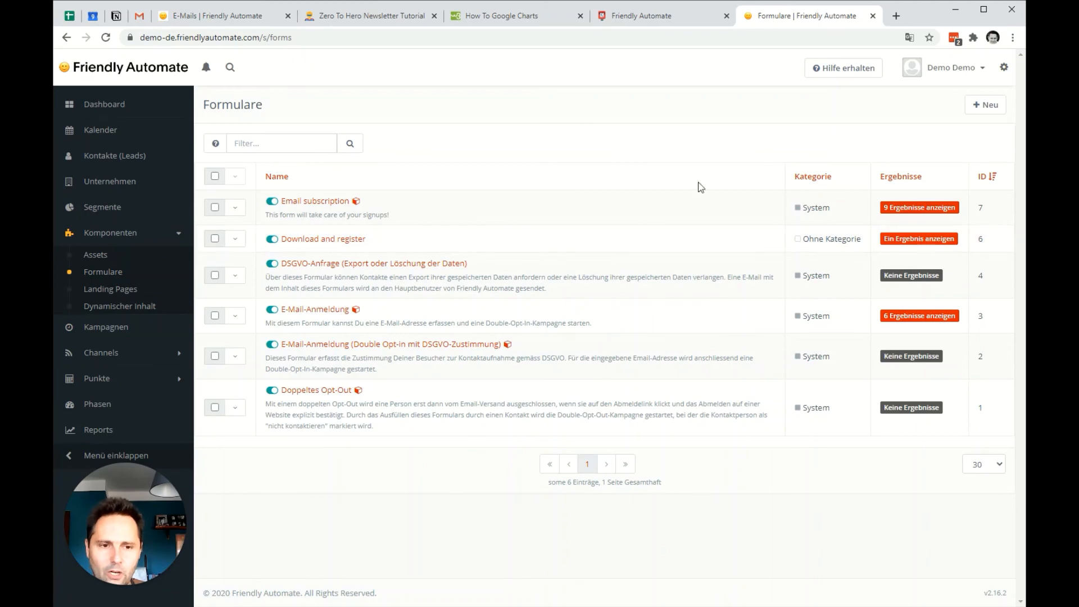
# Open the Confirmation EN email's details from the email list and view its translations.
pyautogui.click(104, 353)
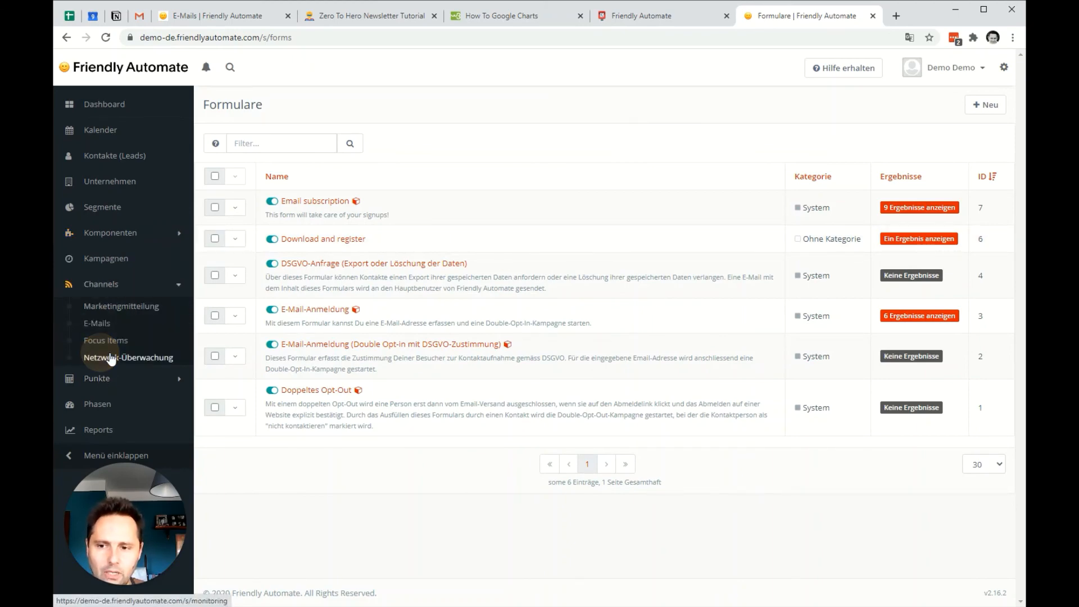
pyautogui.click(95, 323)
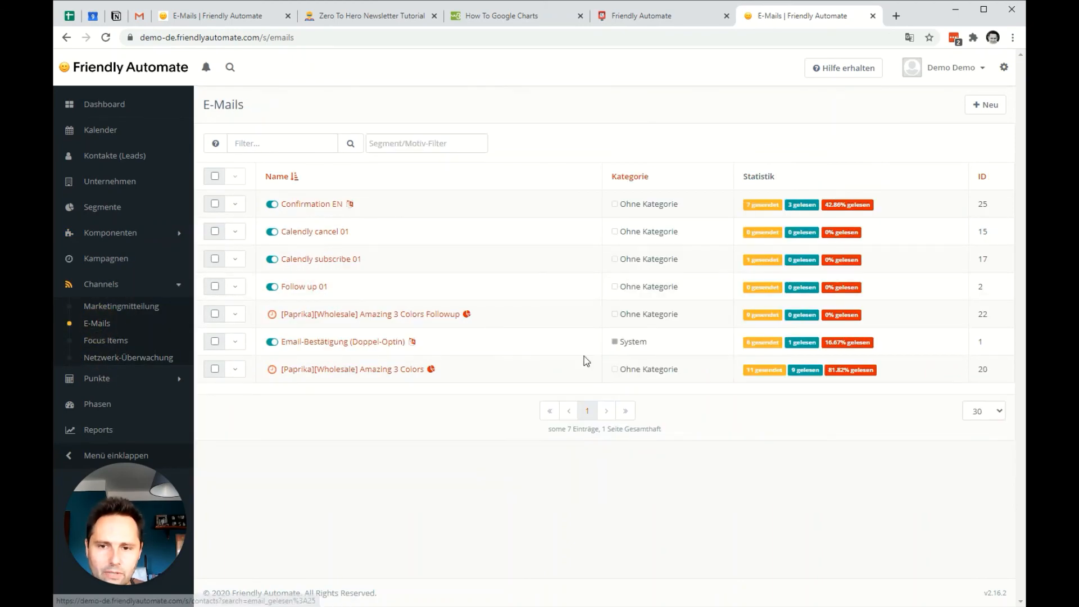
pyautogui.click(308, 204)
pyautogui.click(365, 458)
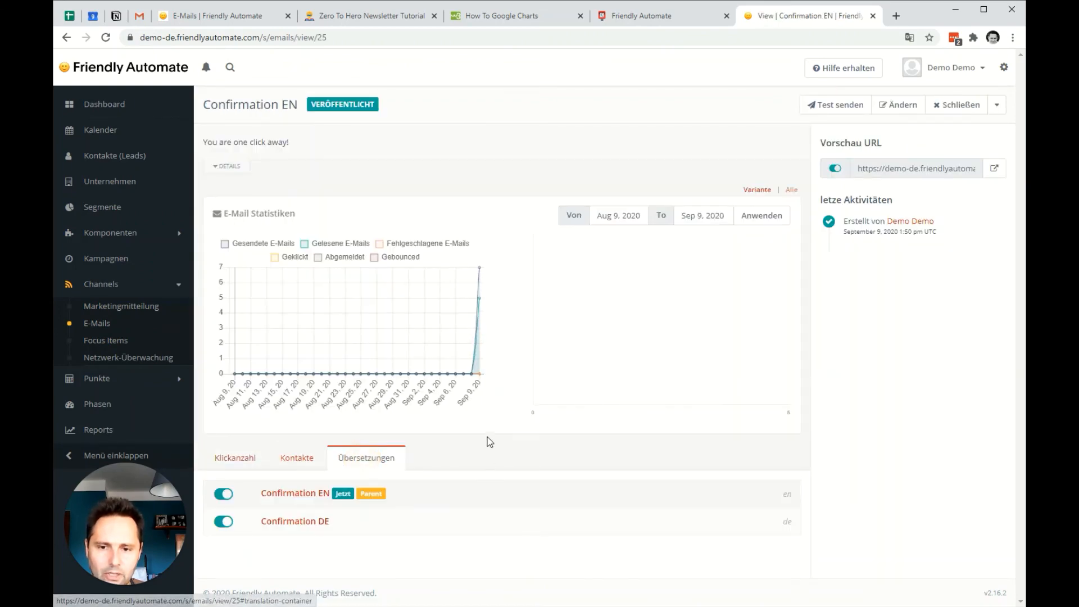